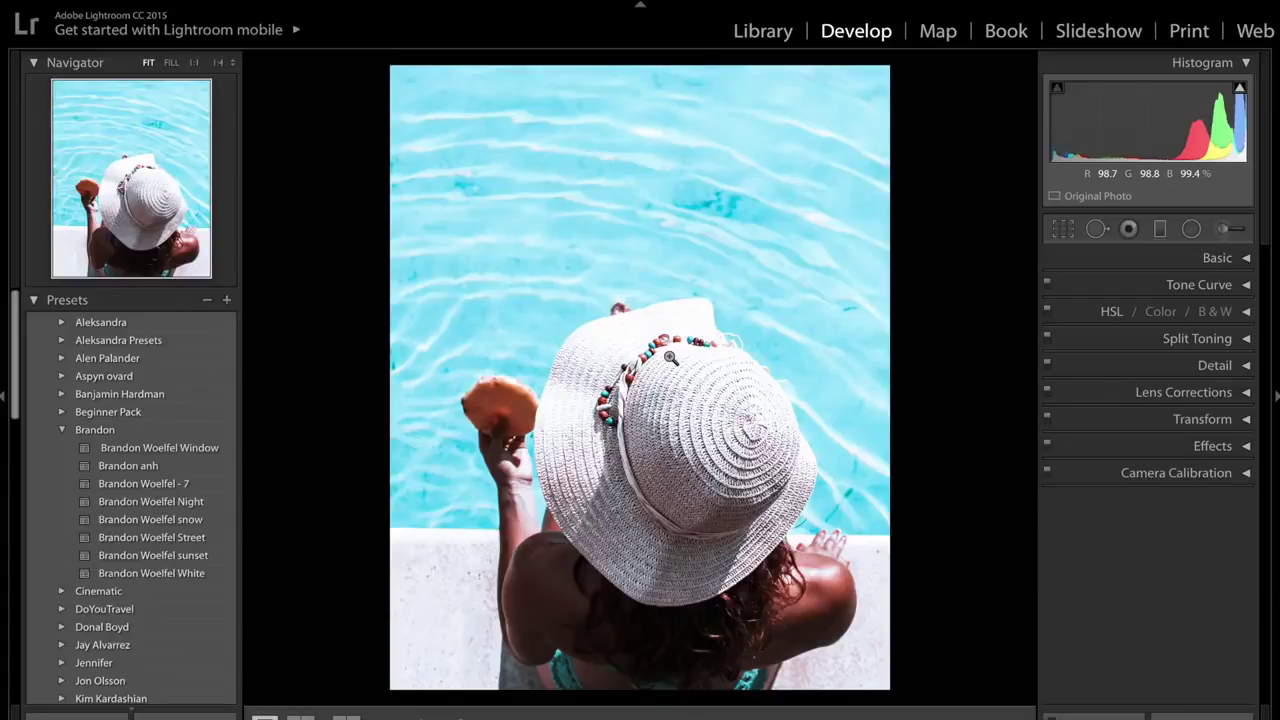
Browse the preset folders, collapse the expanded ones above the Tropical folder, and bring the Tropical presets into view
click(59, 430)
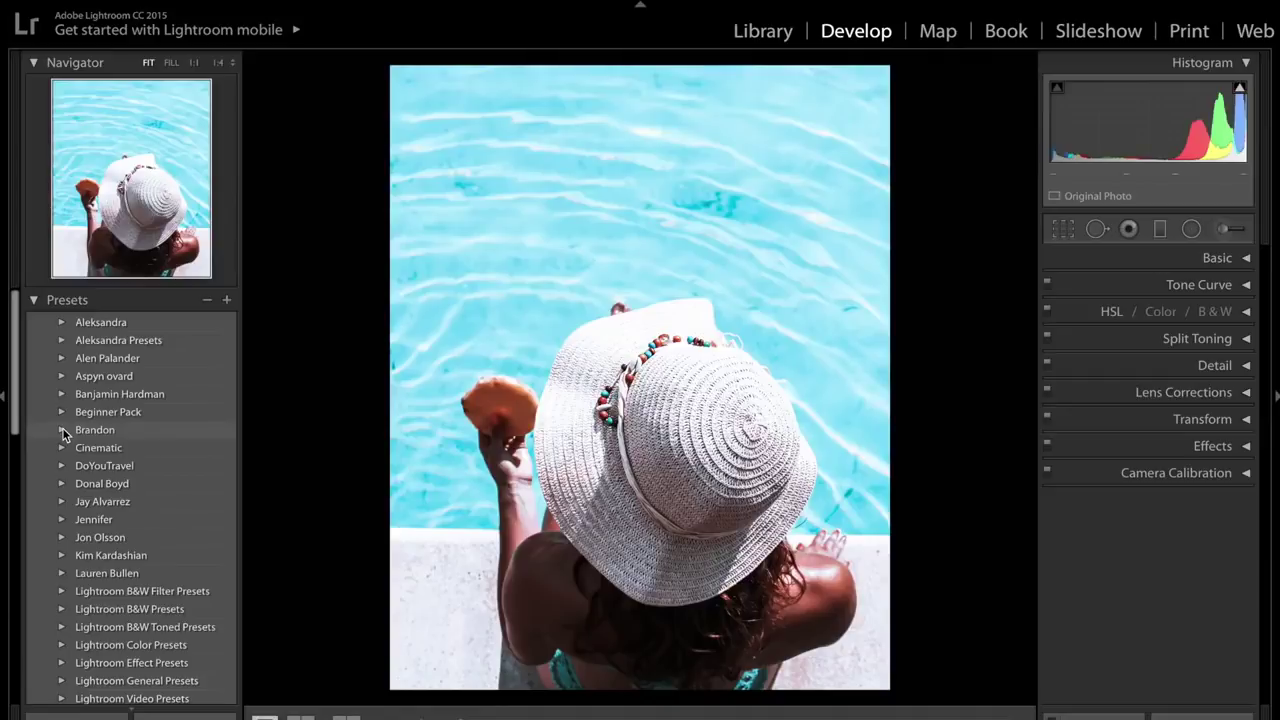
scroll(79, 449, down, 3)
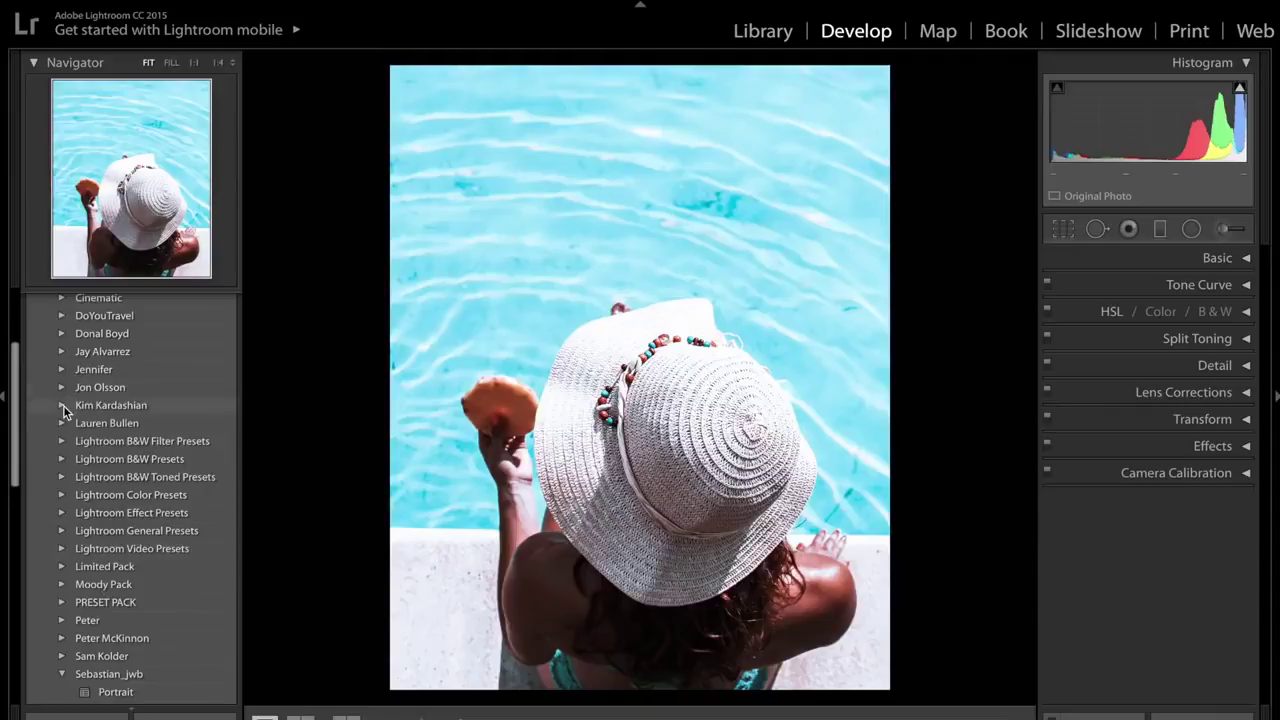
click(62, 351)
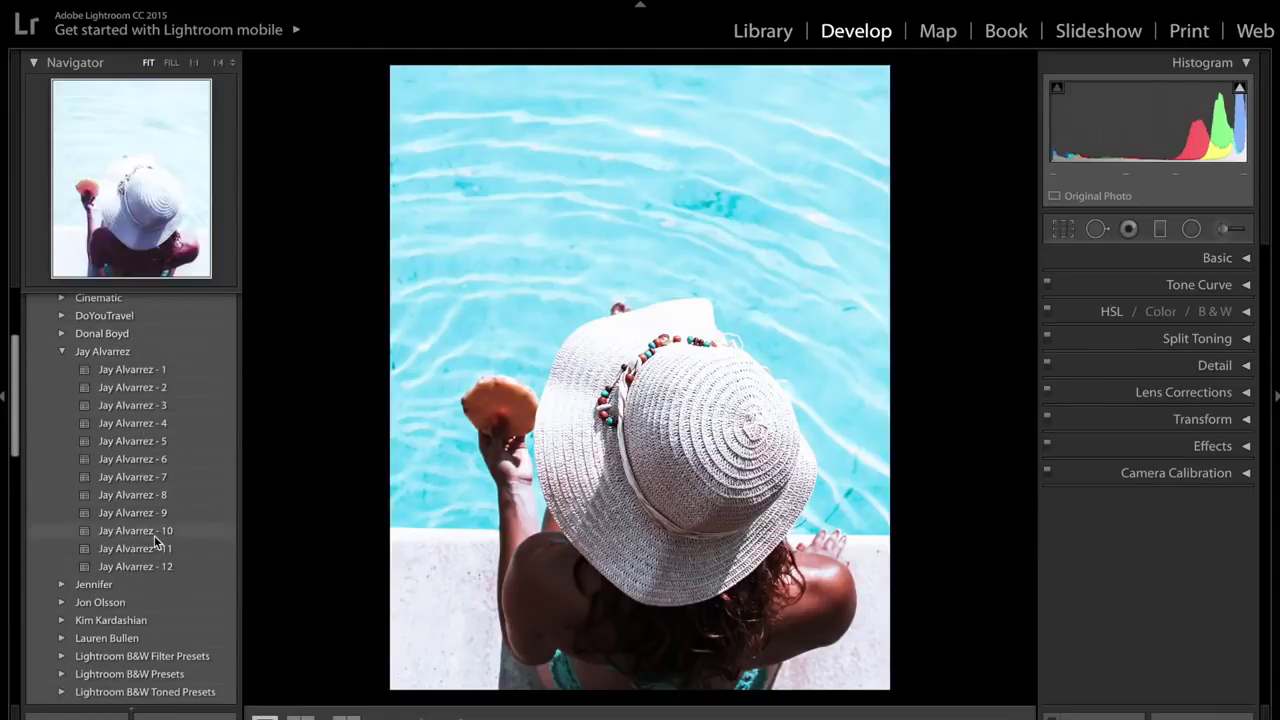
click(61, 352)
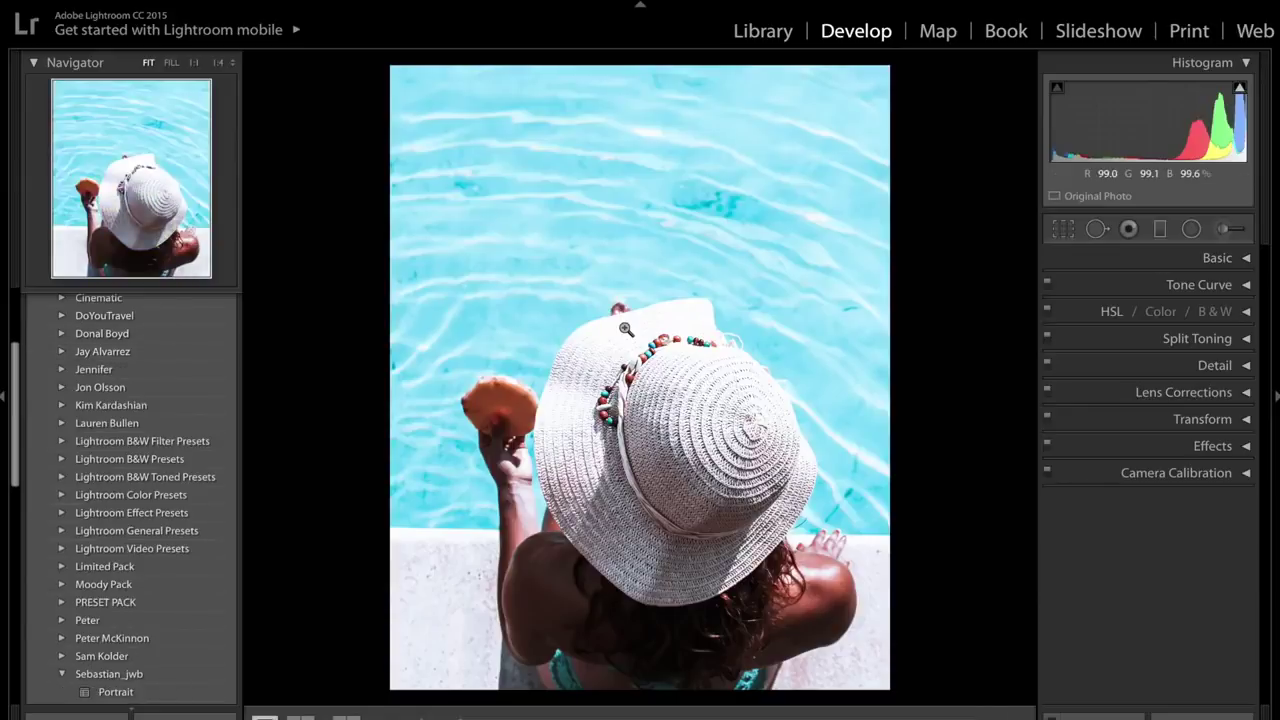
click(61, 674)
scroll(75, 533, down, 3)
scroll(75, 533, down, 3)
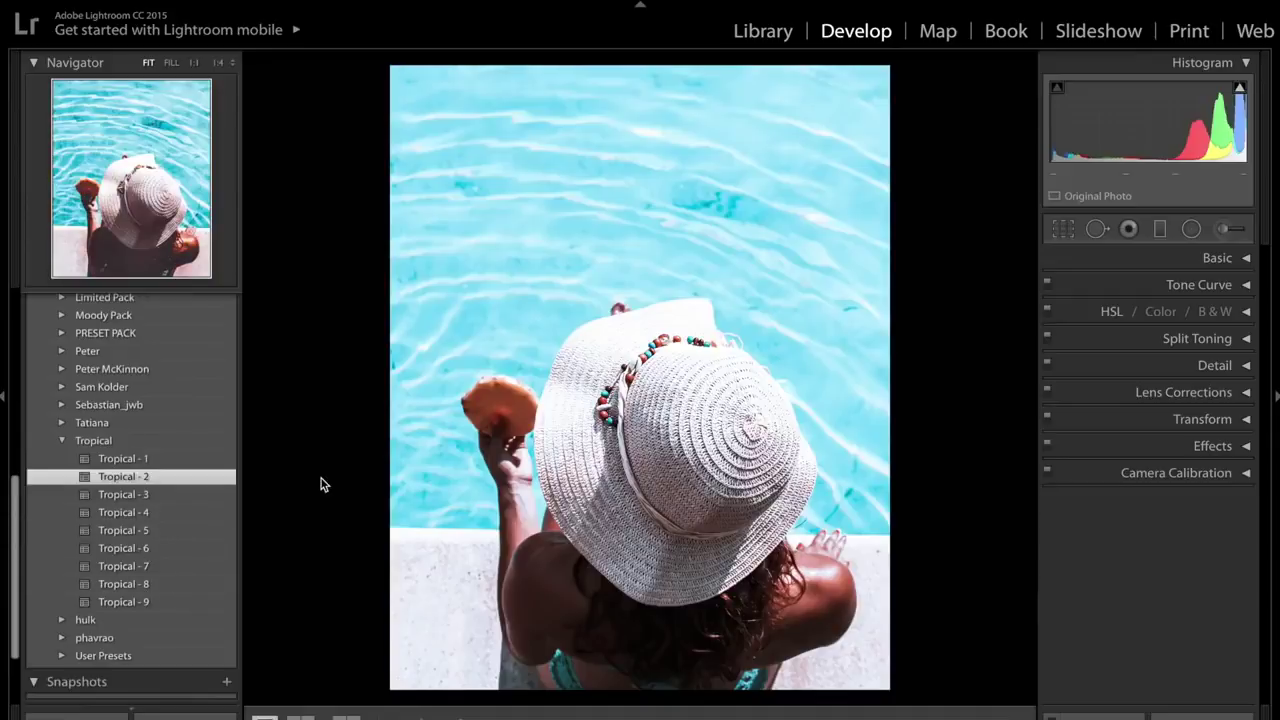
Show the Basic adjustments and compare the pool photo's original version with its edited version
click(1220, 258)
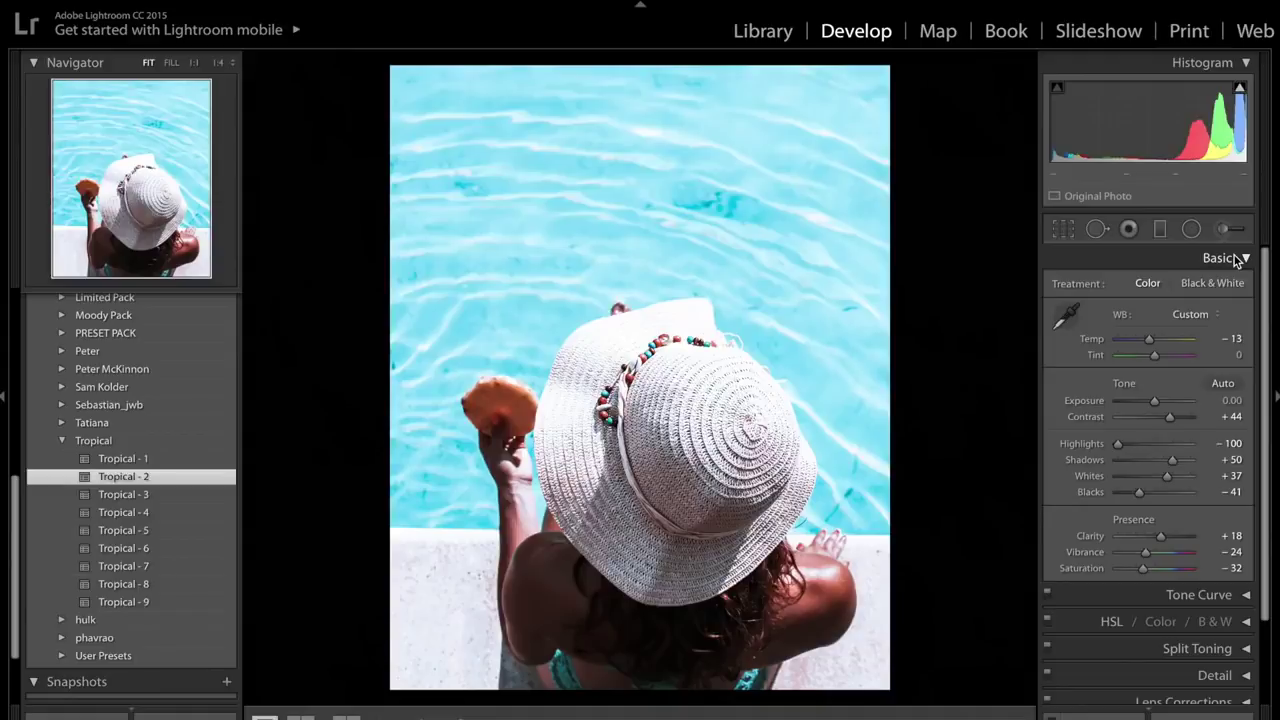
key(backslash)
key(backslash)
key(backslash)
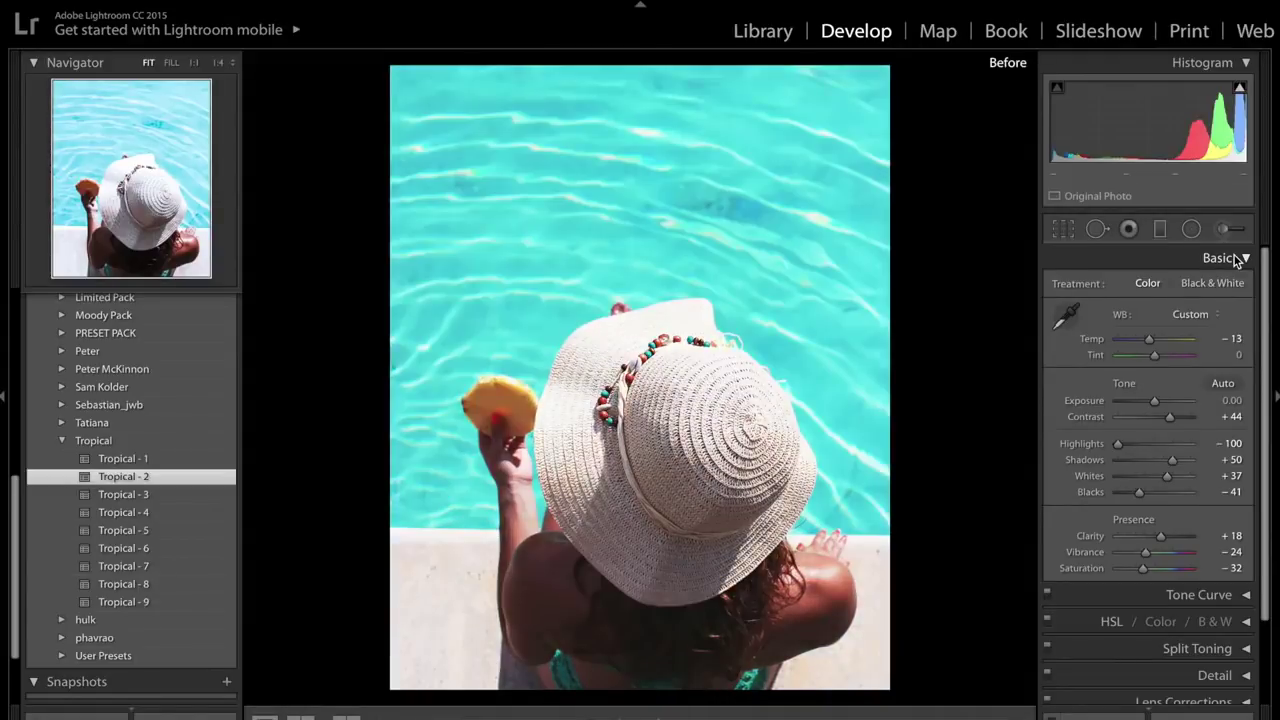
key(backslash)
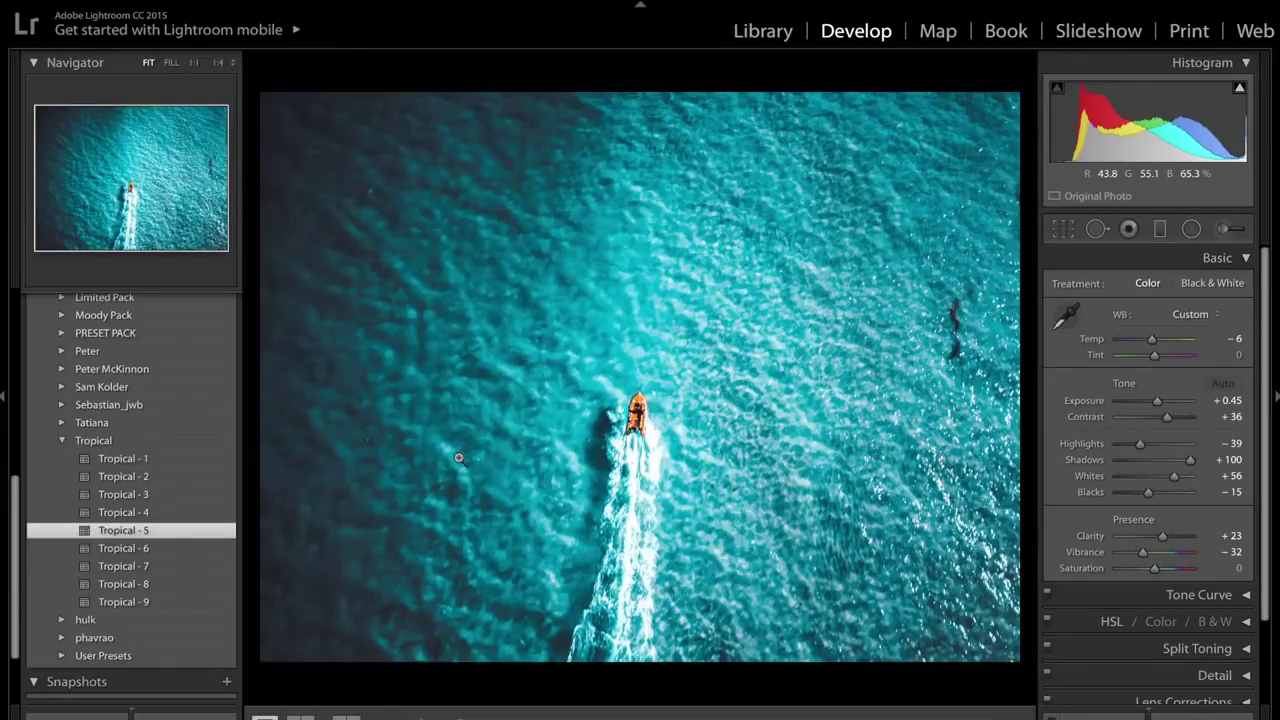
Compare the before and after versions of the orange boat photo and of the following speedboat photo
key(backslash)
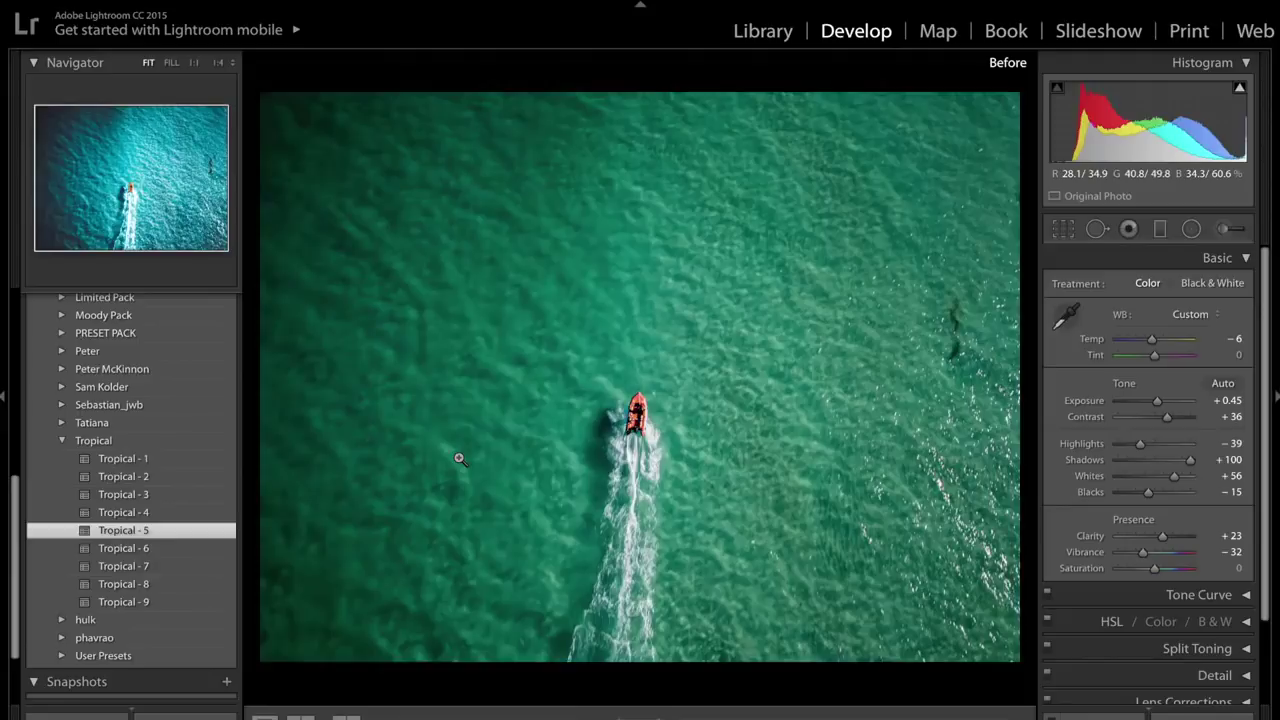
key(backslash)
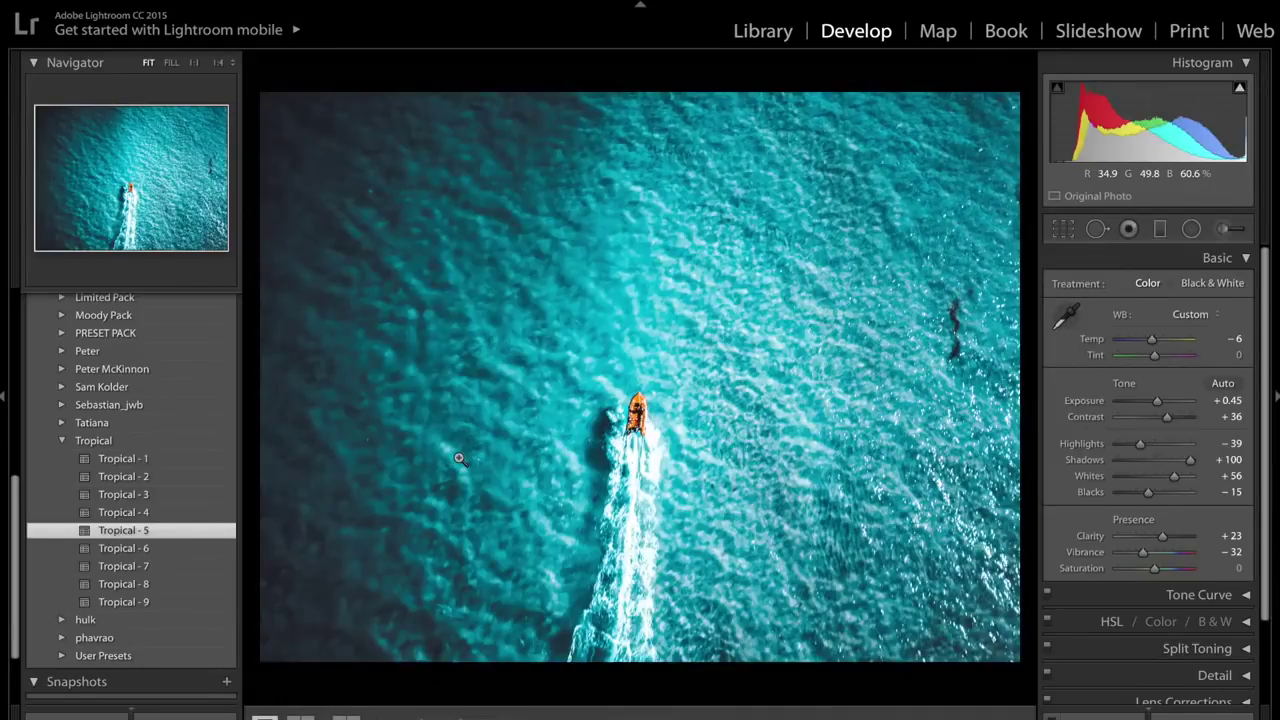
key(Right)
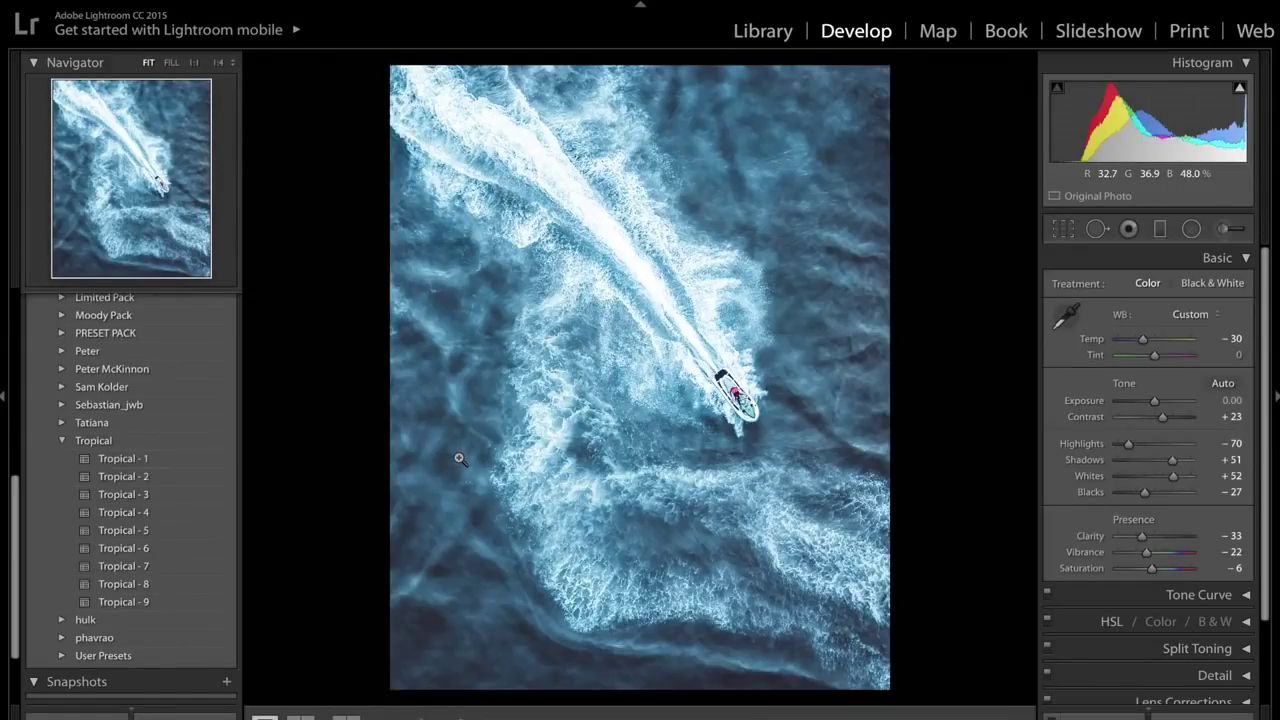
key(backslash)
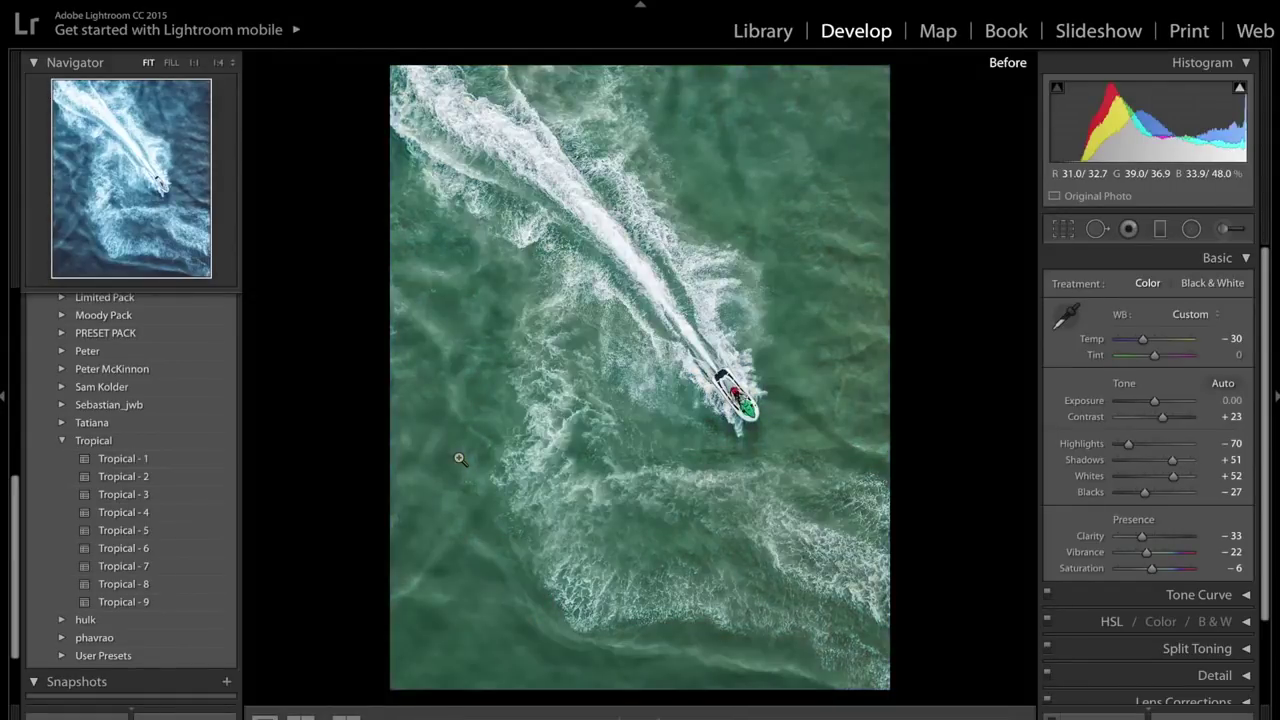
key(backslash)
key(backslash)
key(backslash)
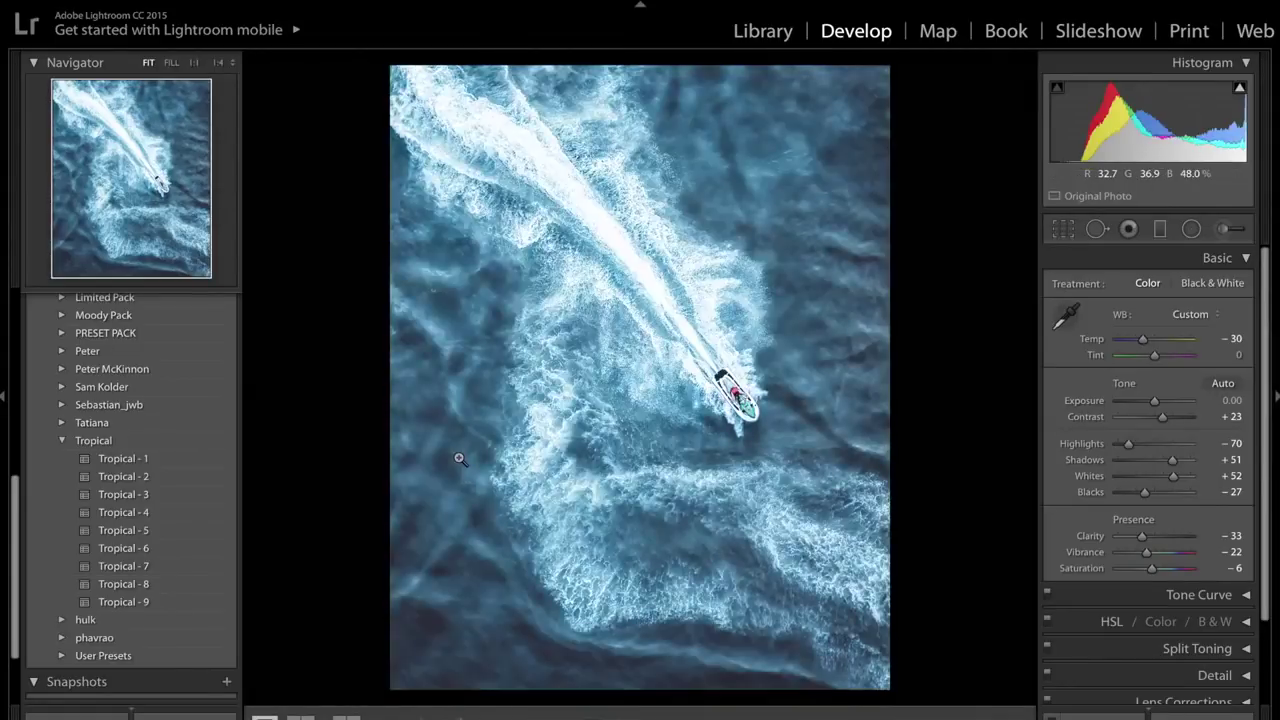
key(backslash)
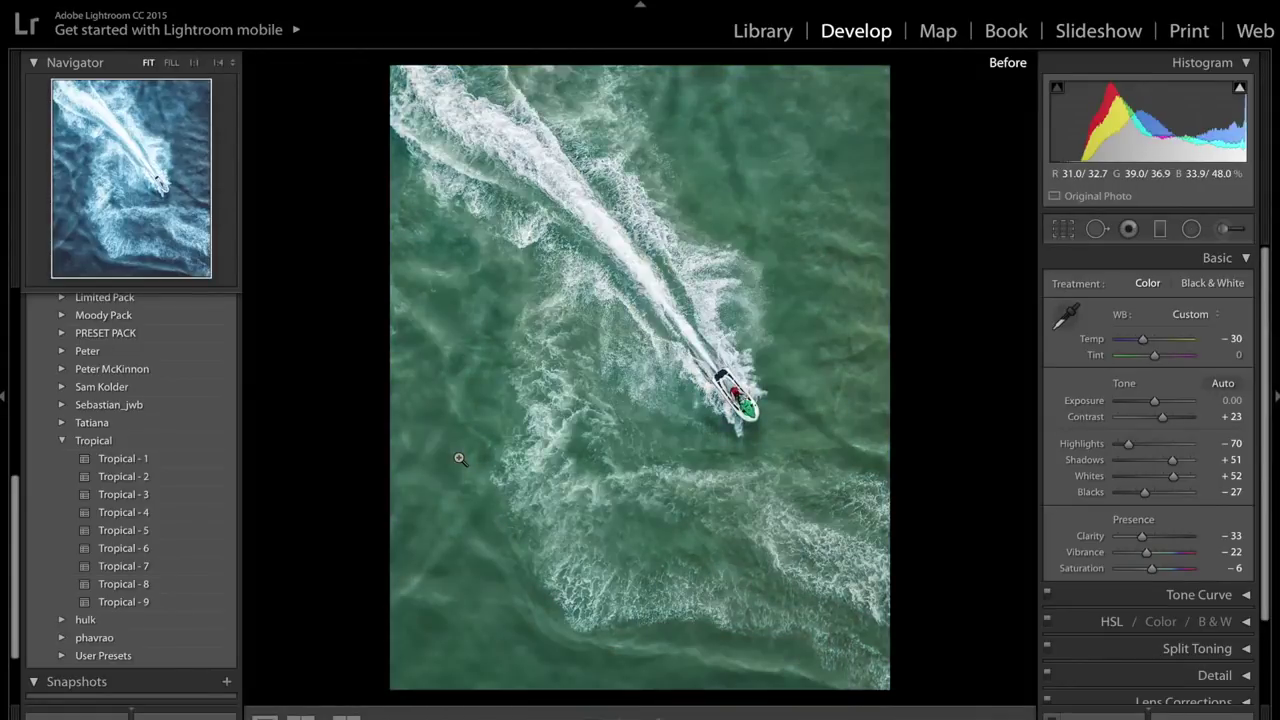
key(backslash)
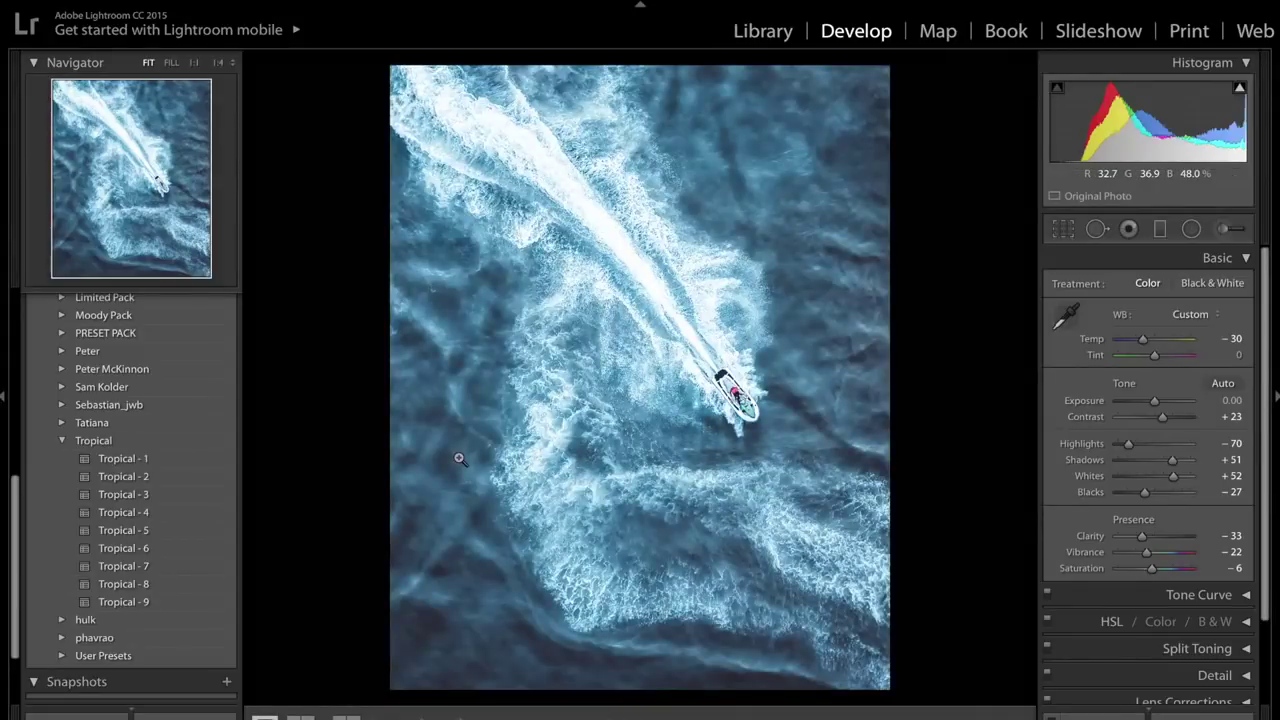
Switch to the wakeboarder photo and reset all its develop settings
key(Right)
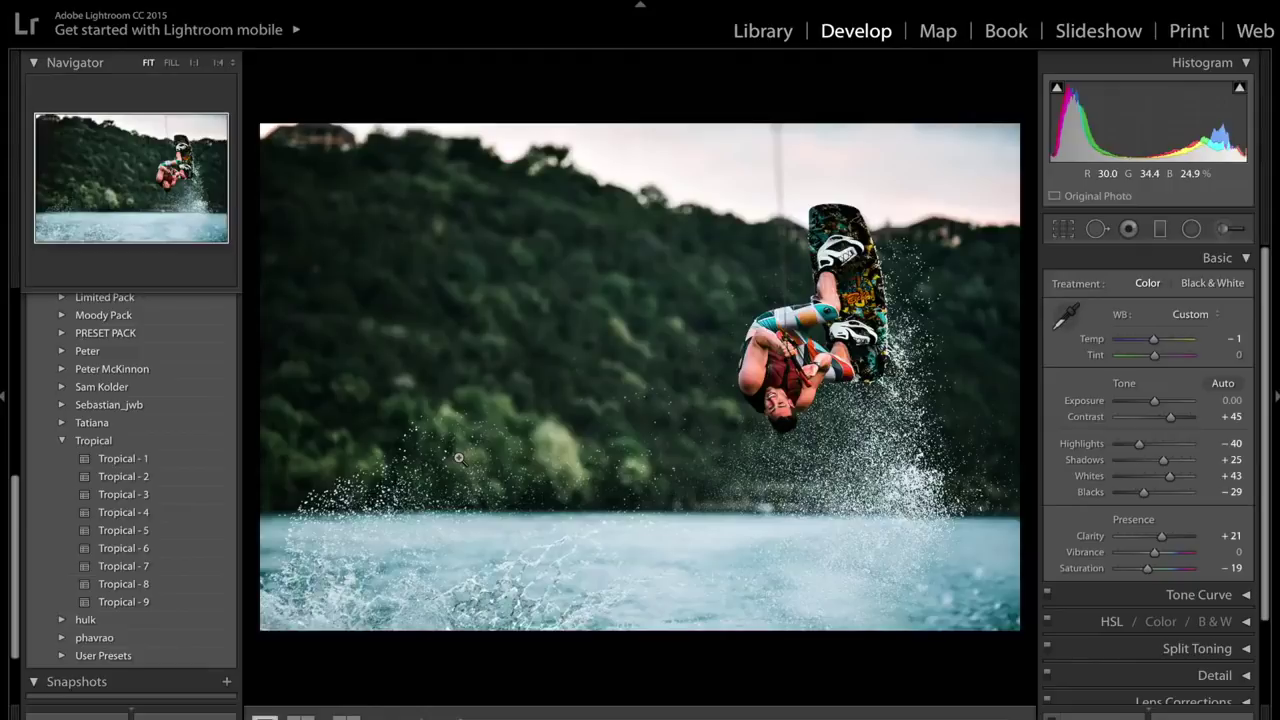
scroll(435, 373, up, 5)
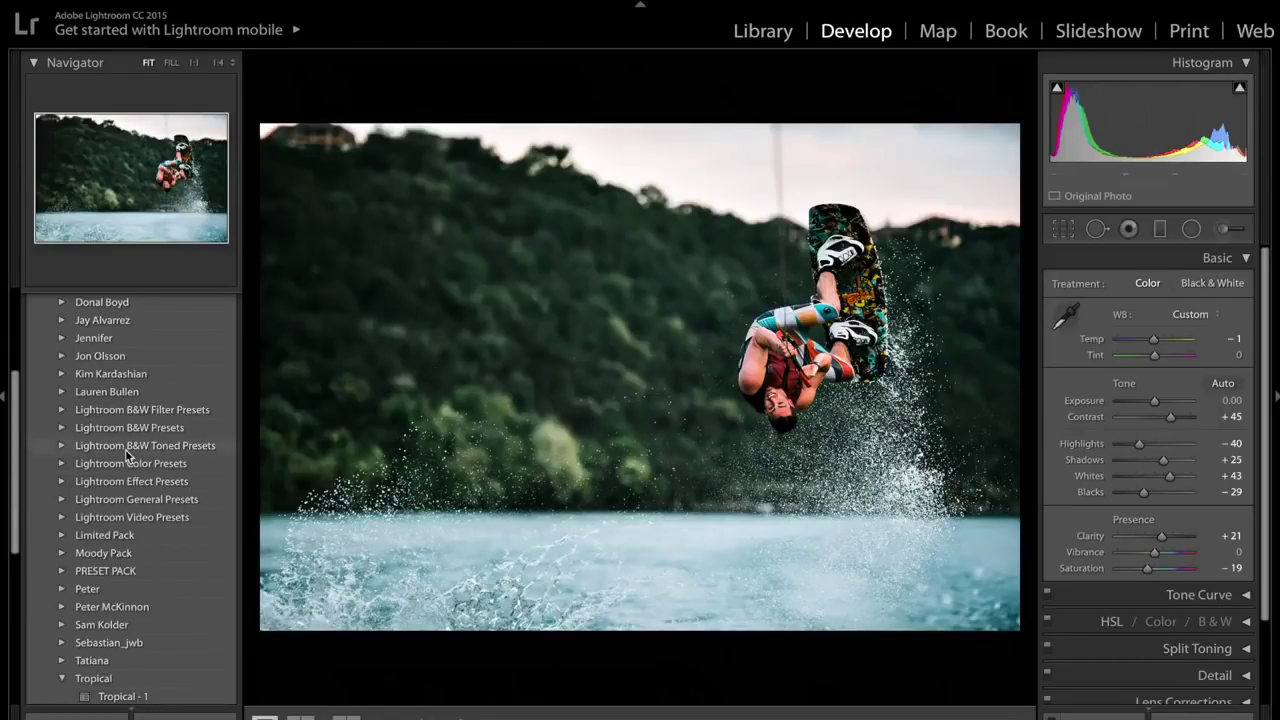
scroll(125, 449, up, 5)
scroll(125, 449, down, 8)
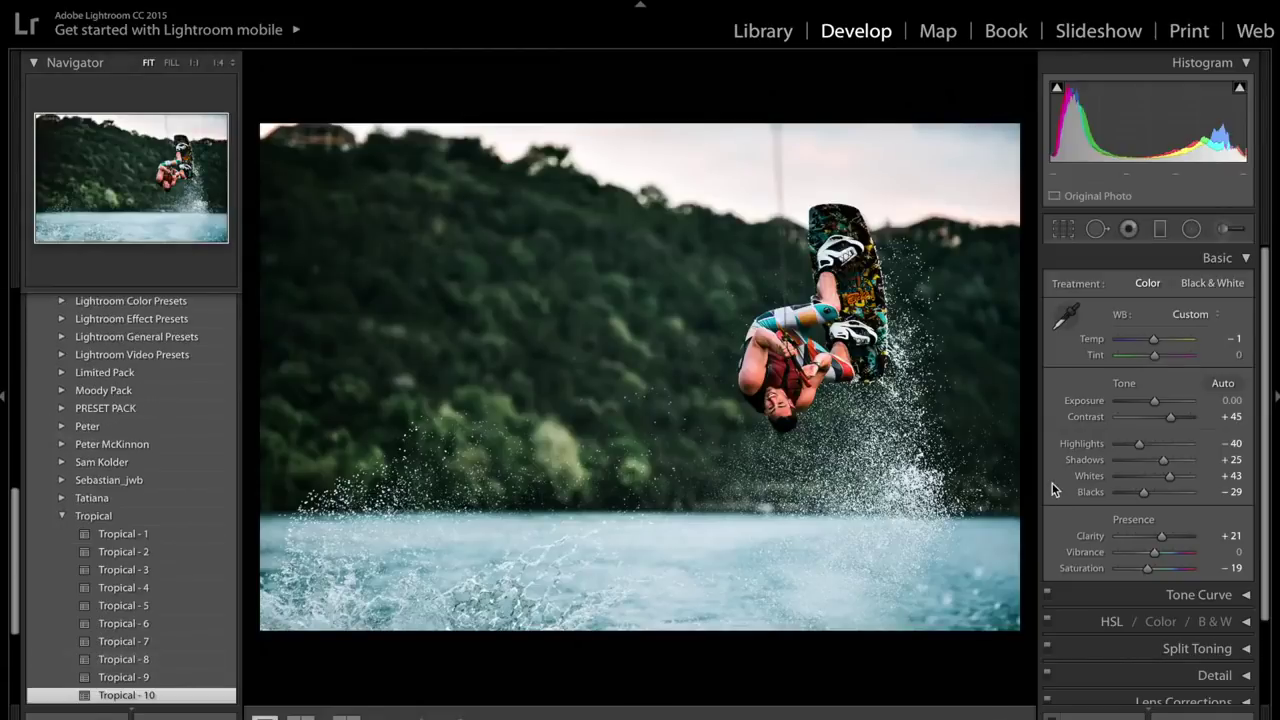
key(ctrl+shift+r)
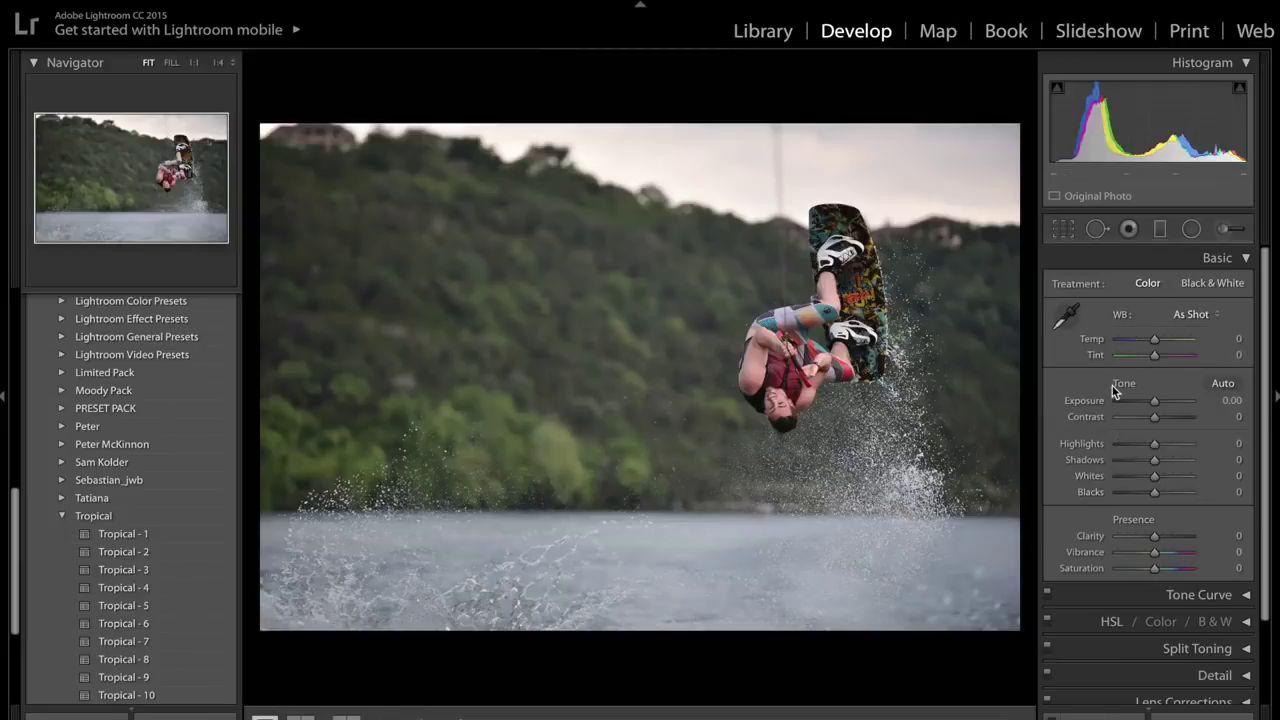
Set the wakeboarder photo's Temp to -5, Contrast to +32, Highlights to -37, Shadows to +34, Whites to +63 and Blacks to -58
drag(1155, 460, 1131, 446)
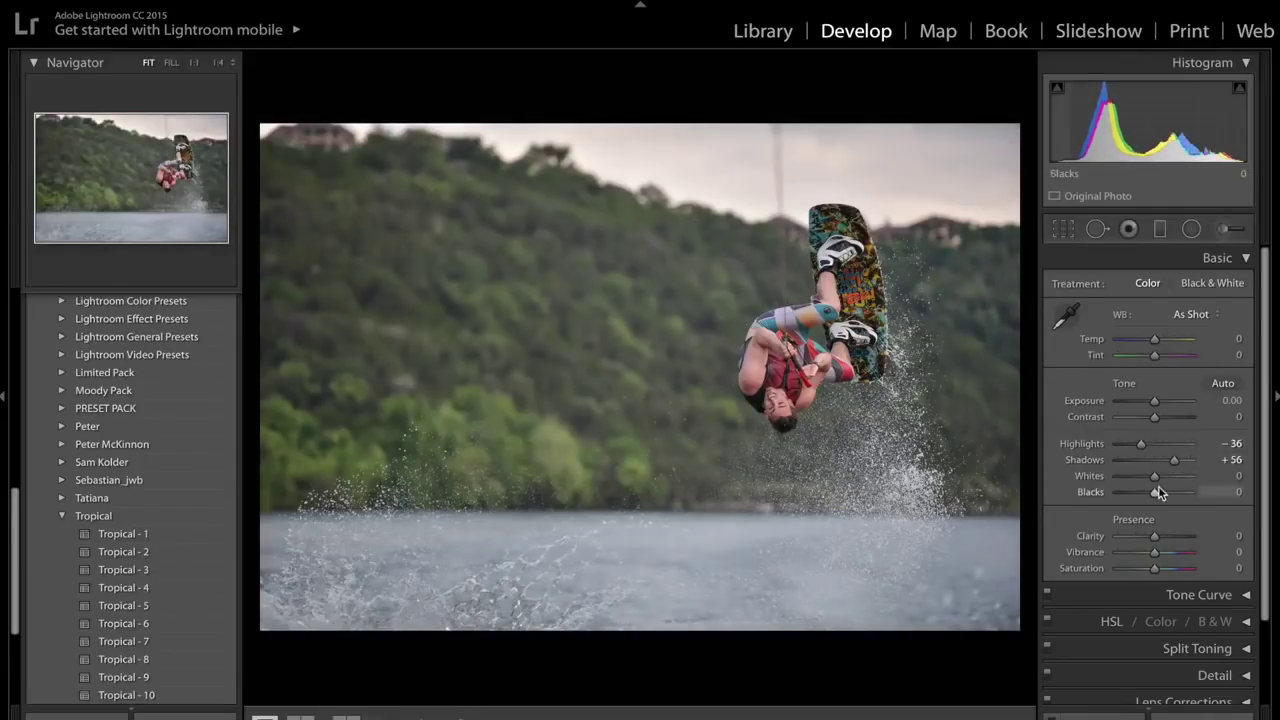
drag(1155, 476, 1137, 497)
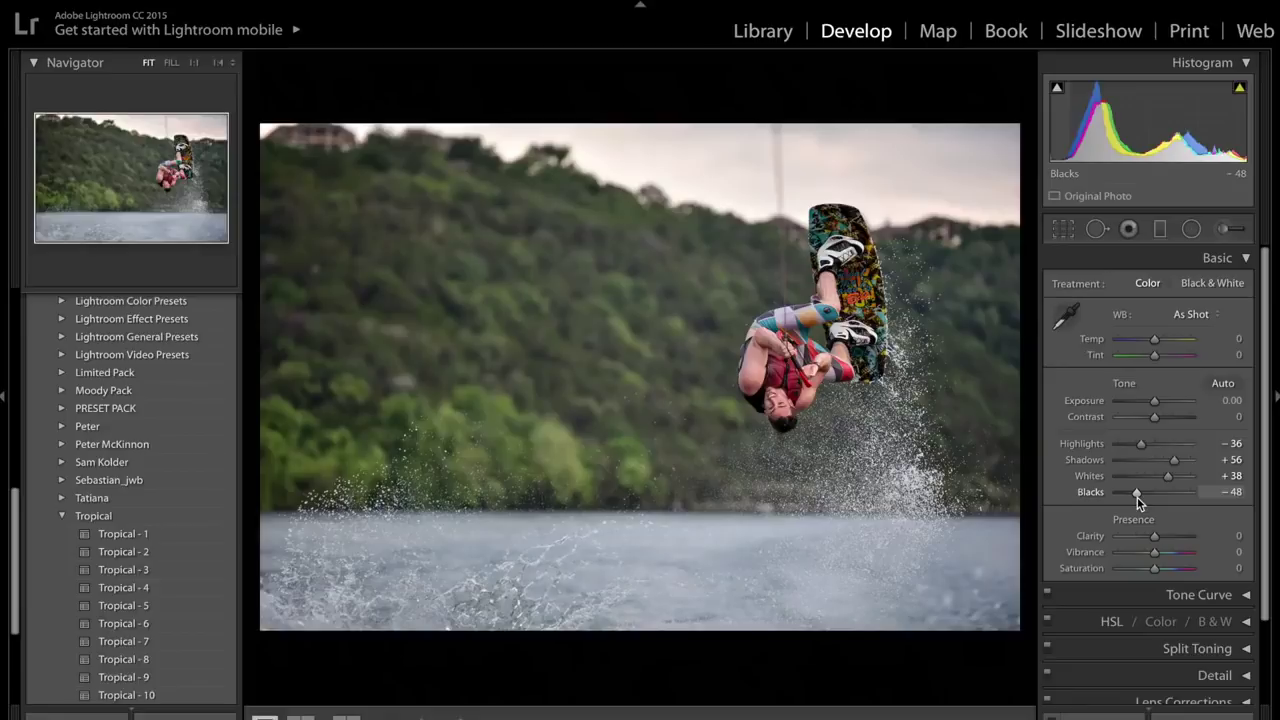
key(backslash)
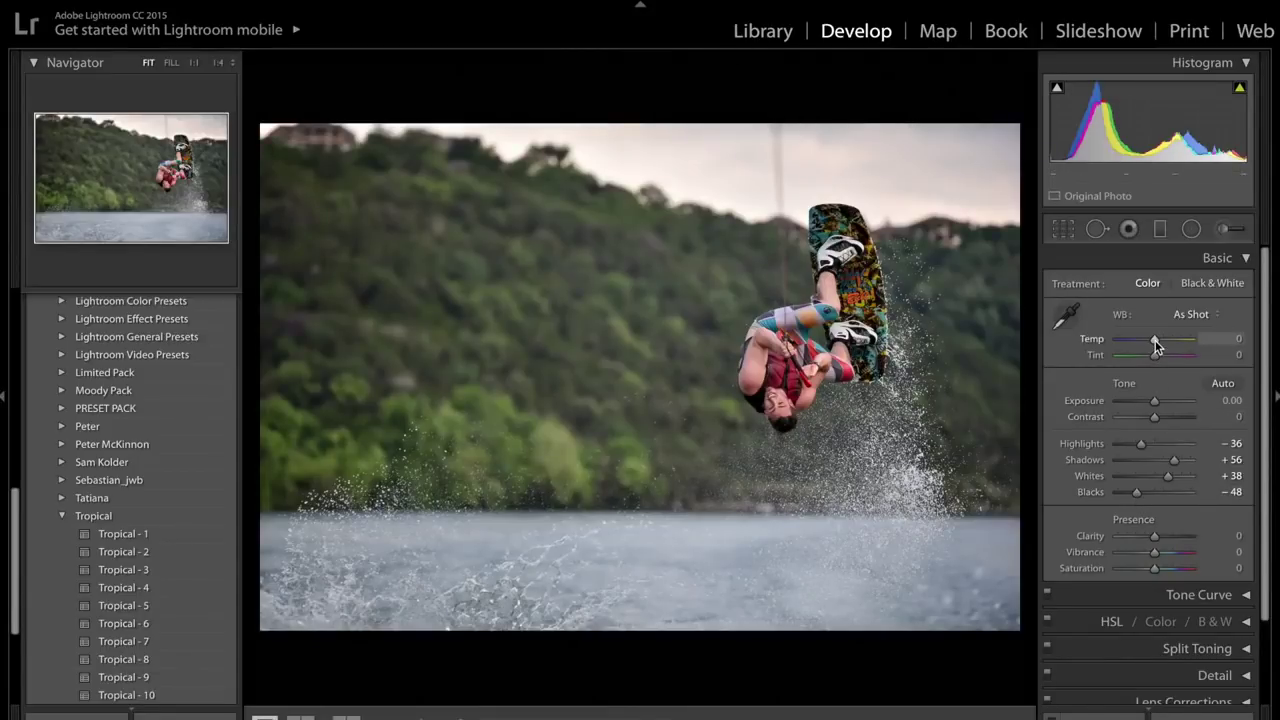
mouse_move(1155, 340)
mouse_down()
mouse_move(1161, 350)
mouse_move(1132, 350)
mouse_move(1153, 352)
mouse_up()
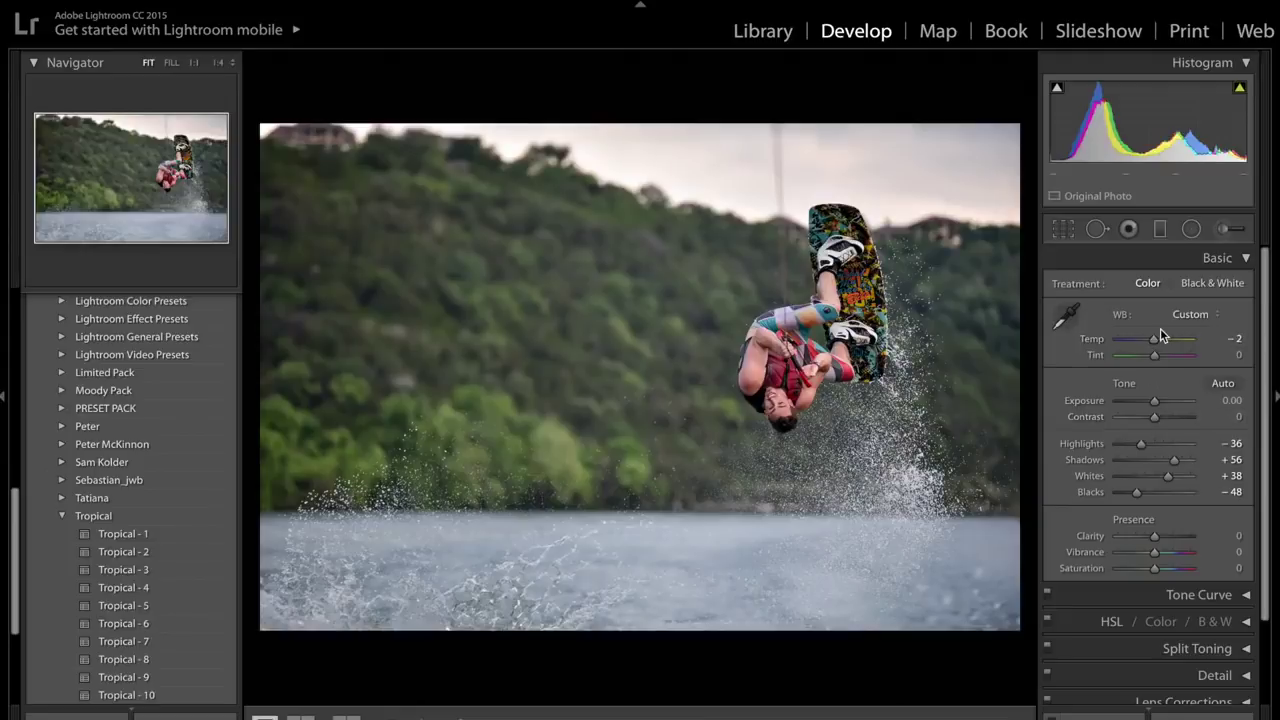
click(143, 694)
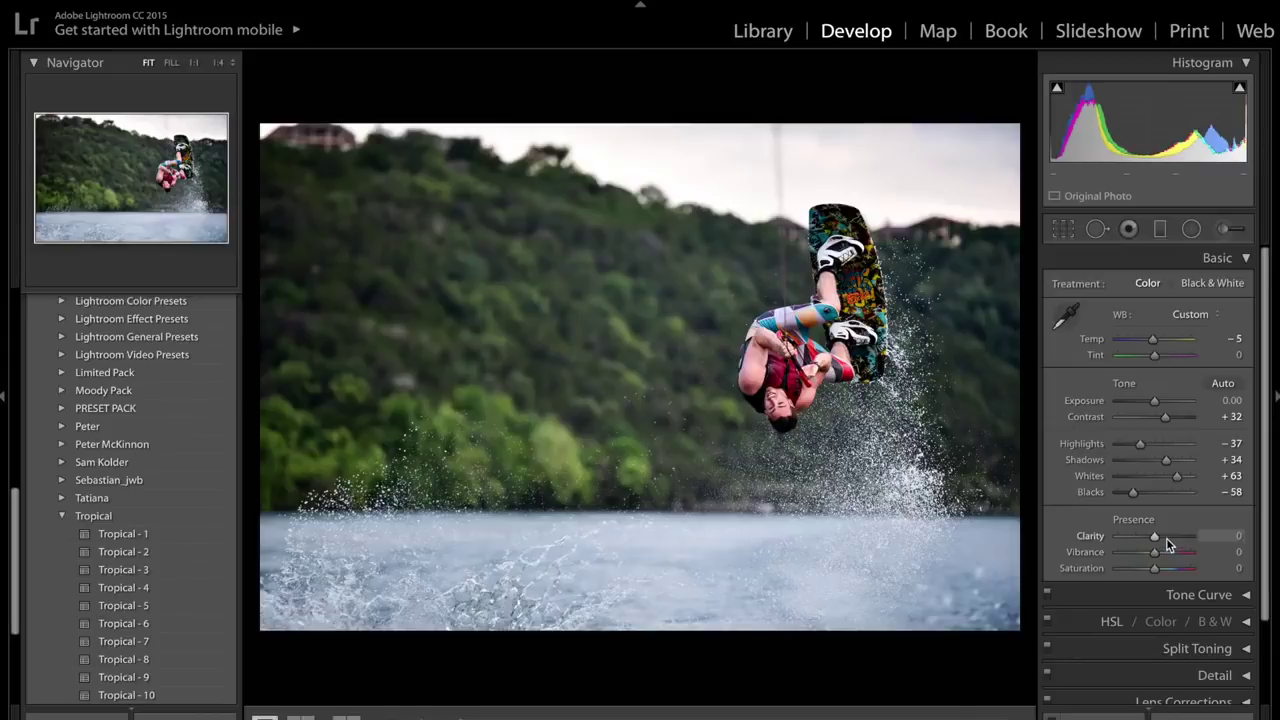
Set Clarity to +30 and Saturation to -21, and close the Basic adjustments
click(1166, 536)
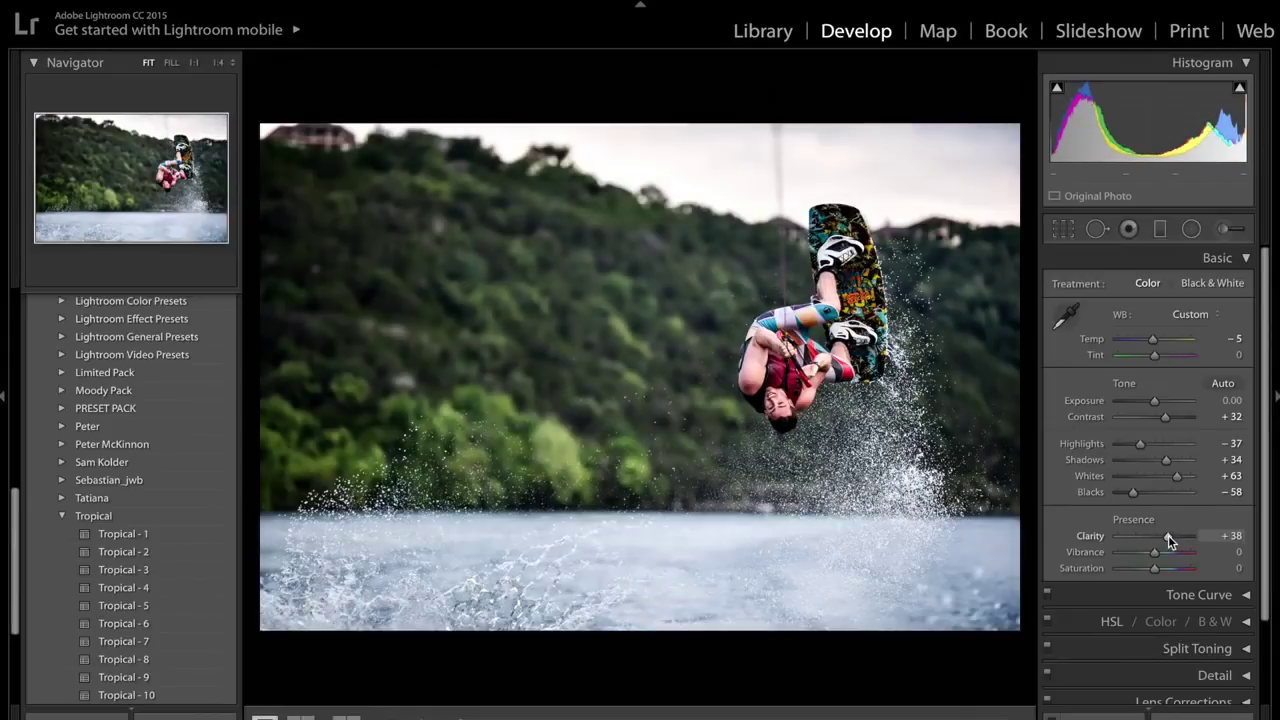
drag(1166, 535, 1164, 535)
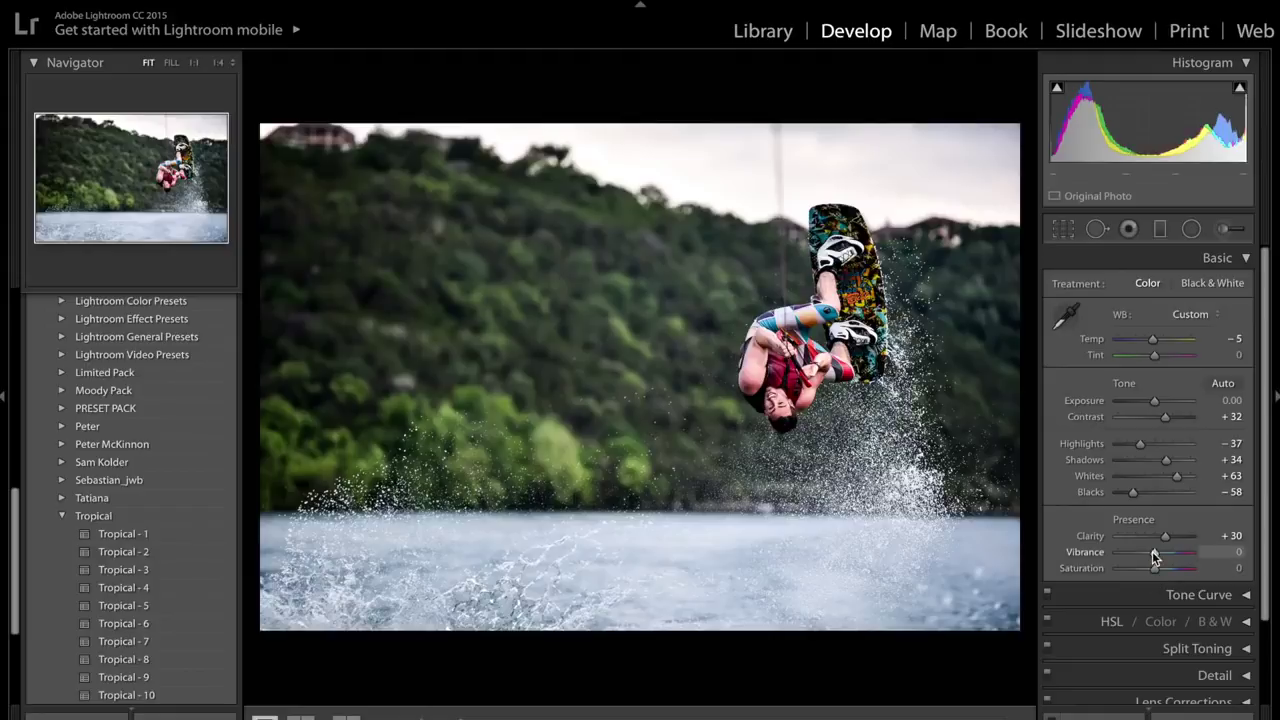
drag(1155, 568, 1147, 570)
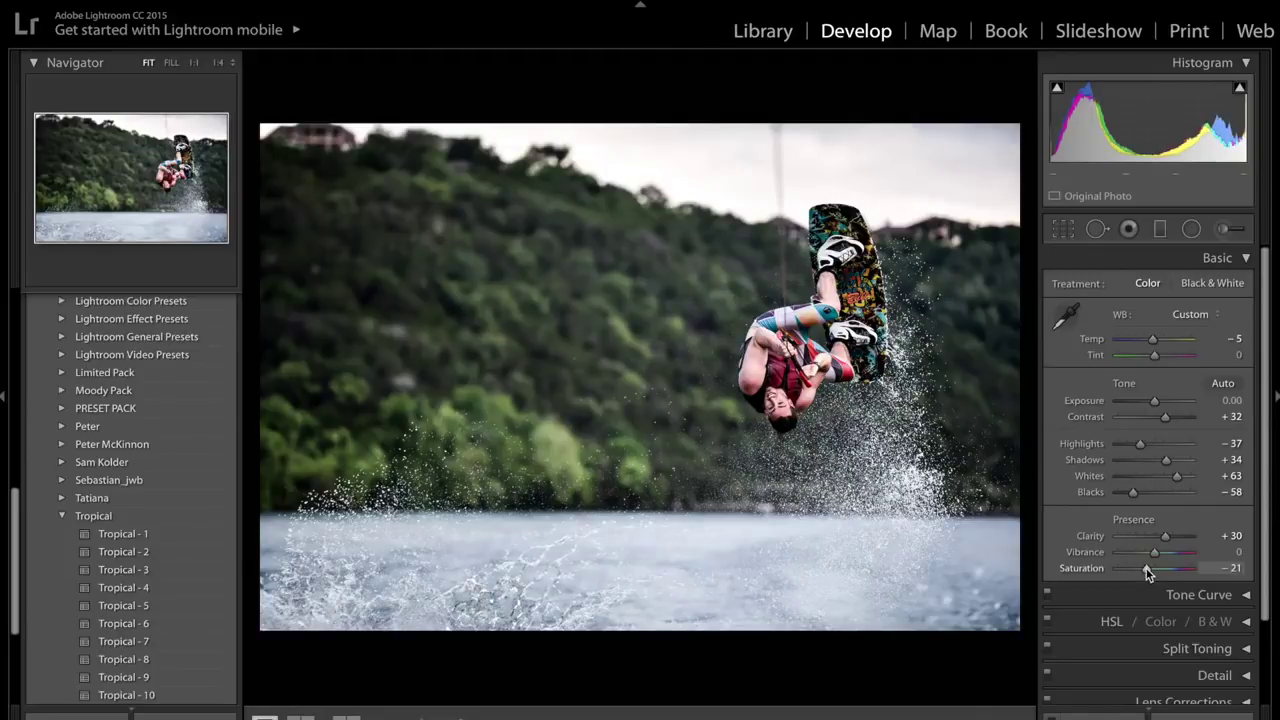
click(1244, 266)
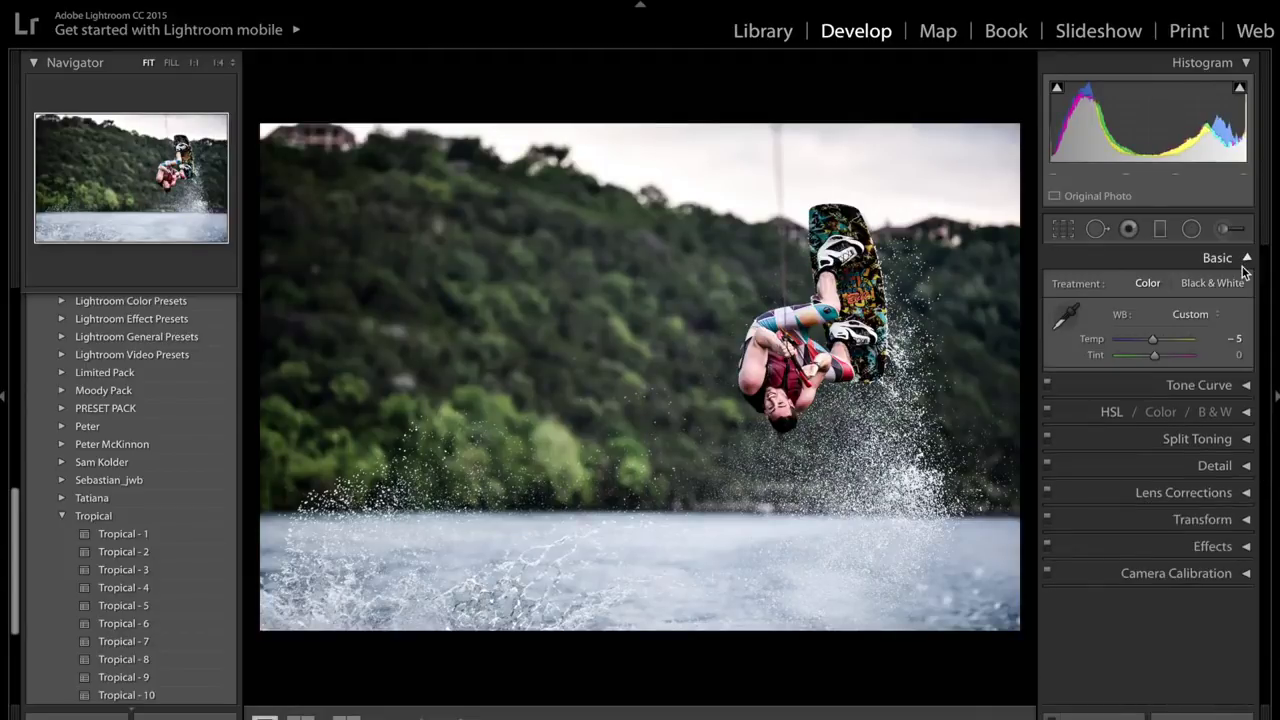
Shape the RGB tone curve into an S by raising the highlights and lowering the shadows, and lift the black point to 5.9%
click(1236, 285)
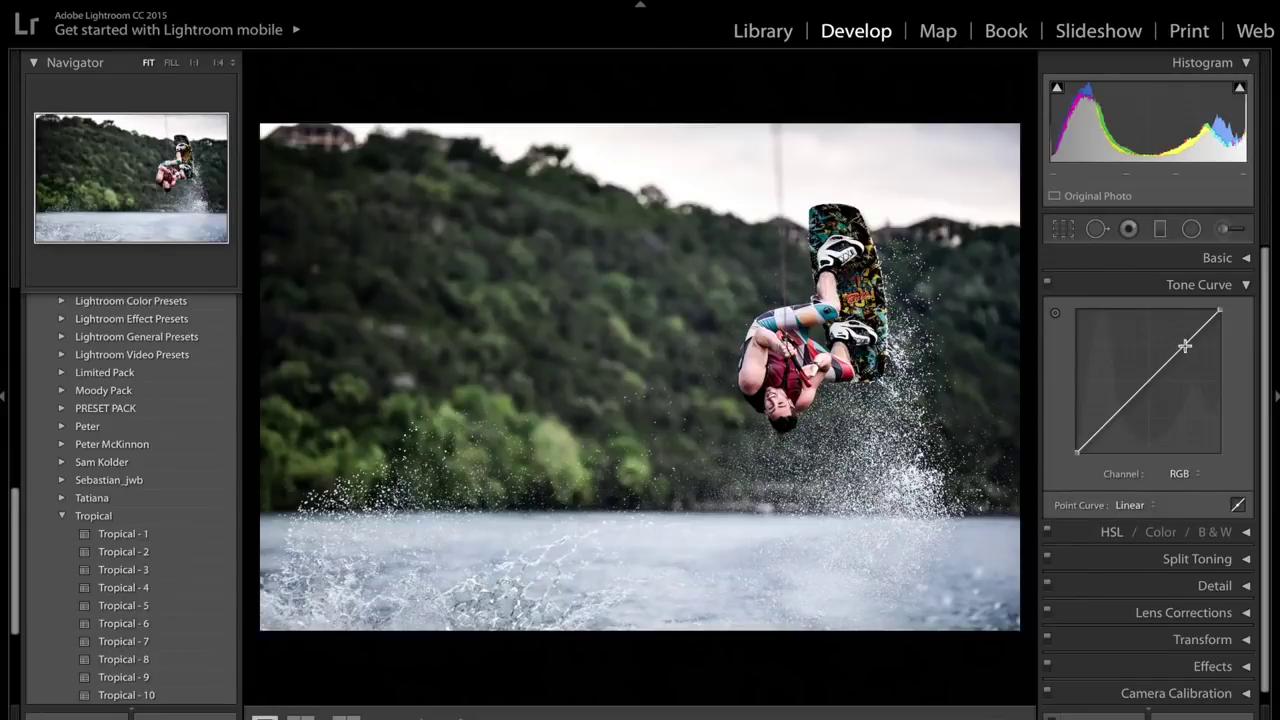
drag(1184, 345, 1183, 335)
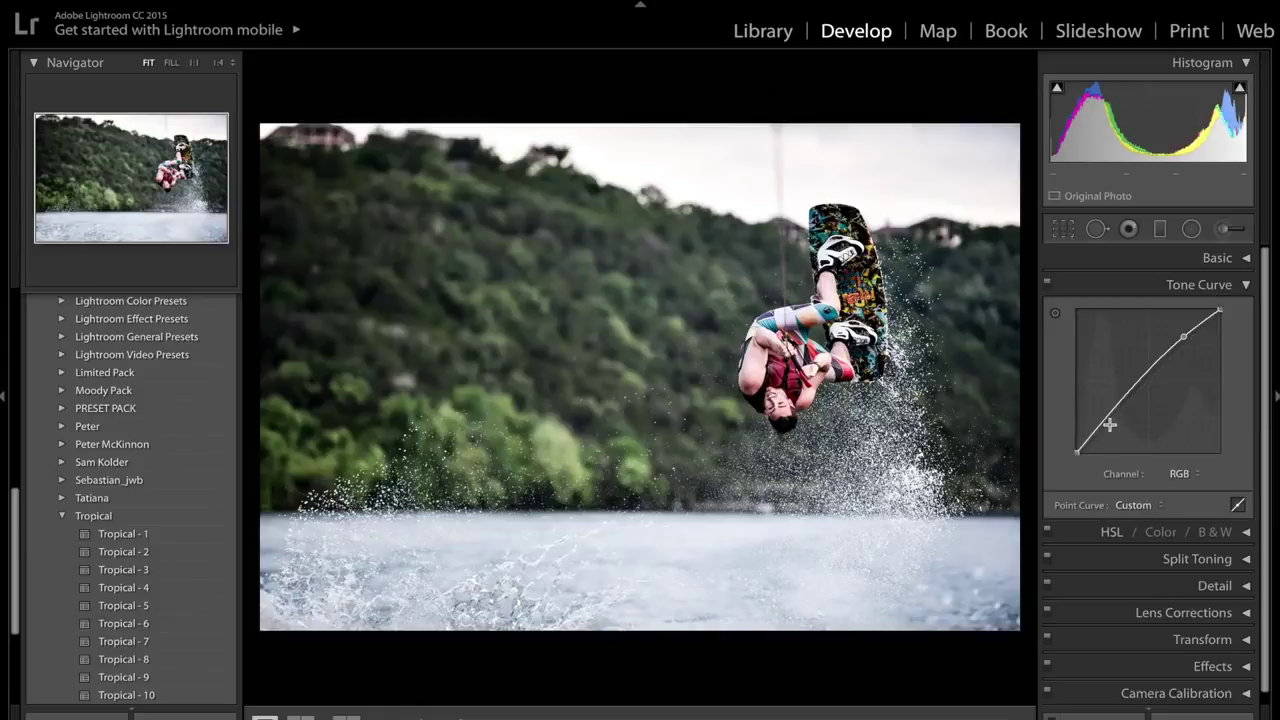
drag(1108, 417, 1111, 424)
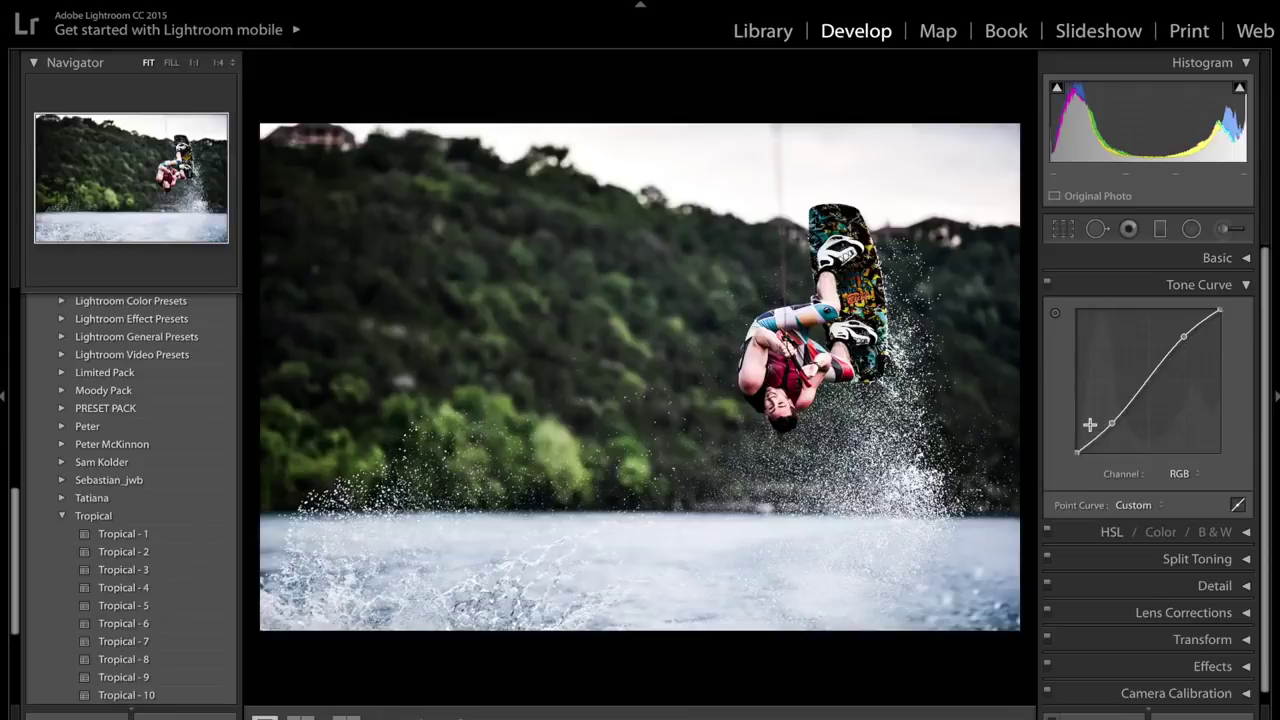
drag(1076, 455, 1071, 437)
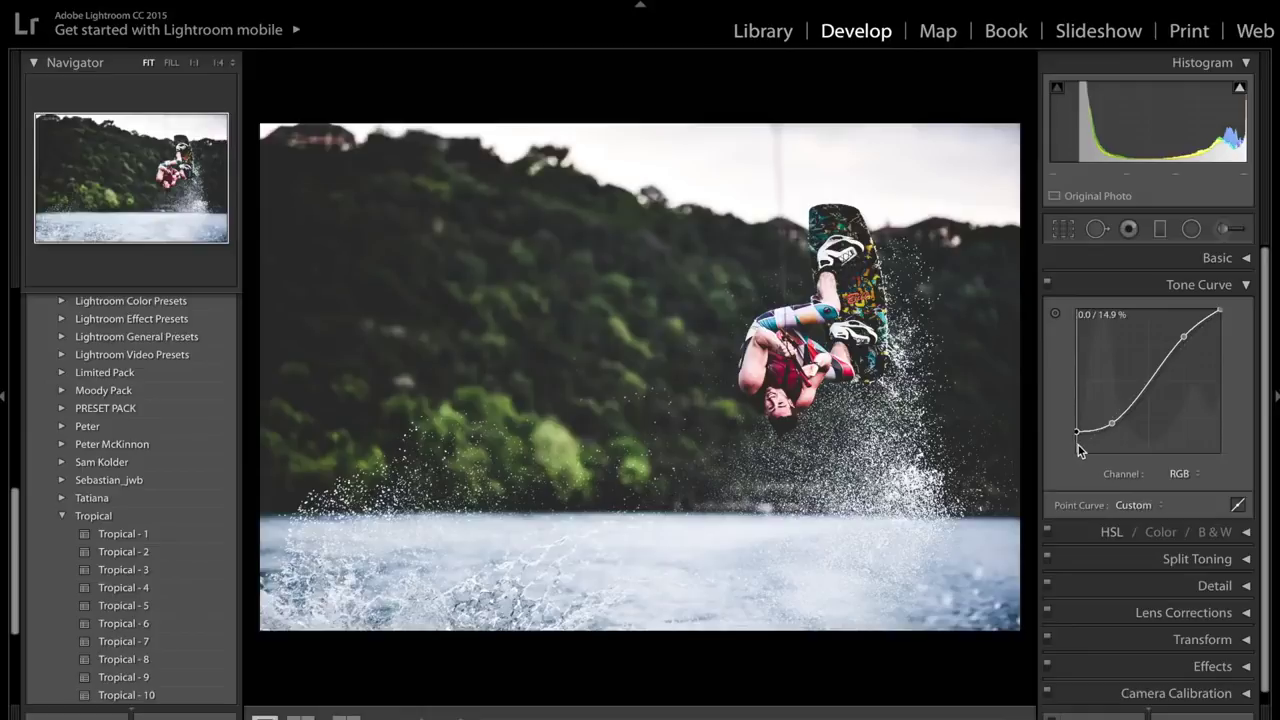
drag(1078, 446, 1071, 449)
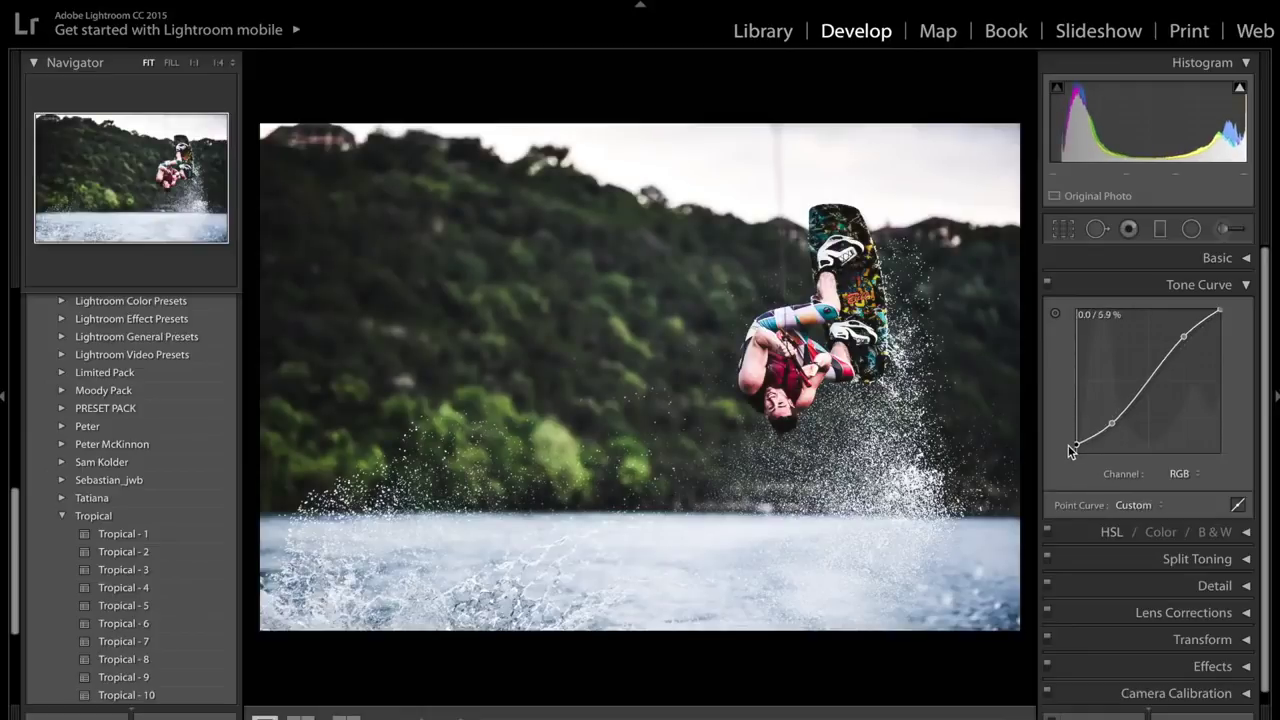
click(1243, 286)
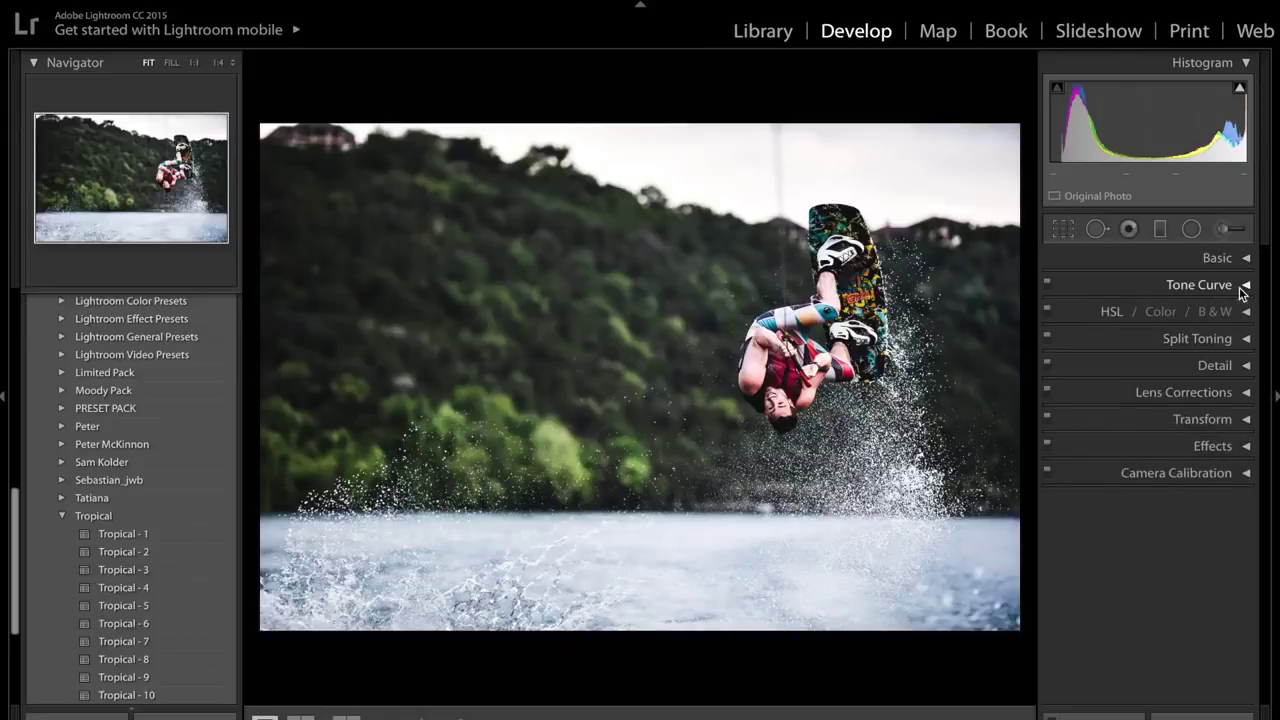
Set the Camera Calibration Red Primary Hue to +100 and Blue Primary Hue to -100
click(1245, 312)
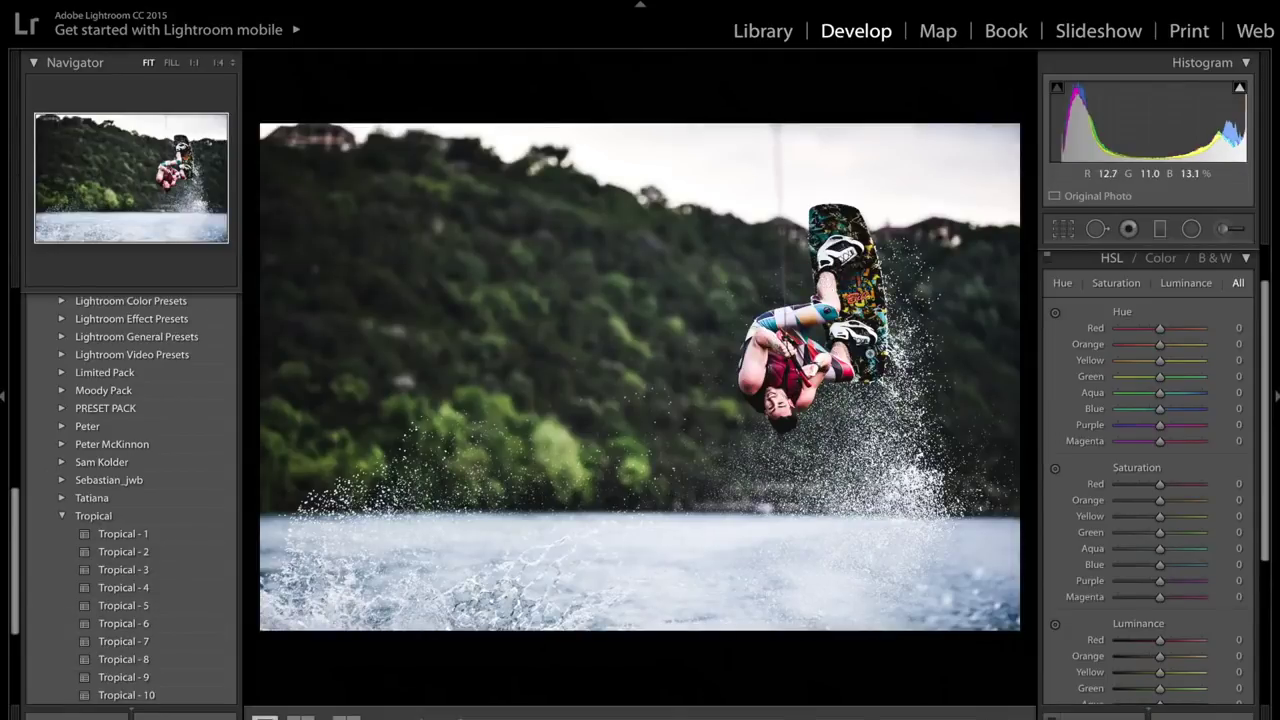
click(1248, 260)
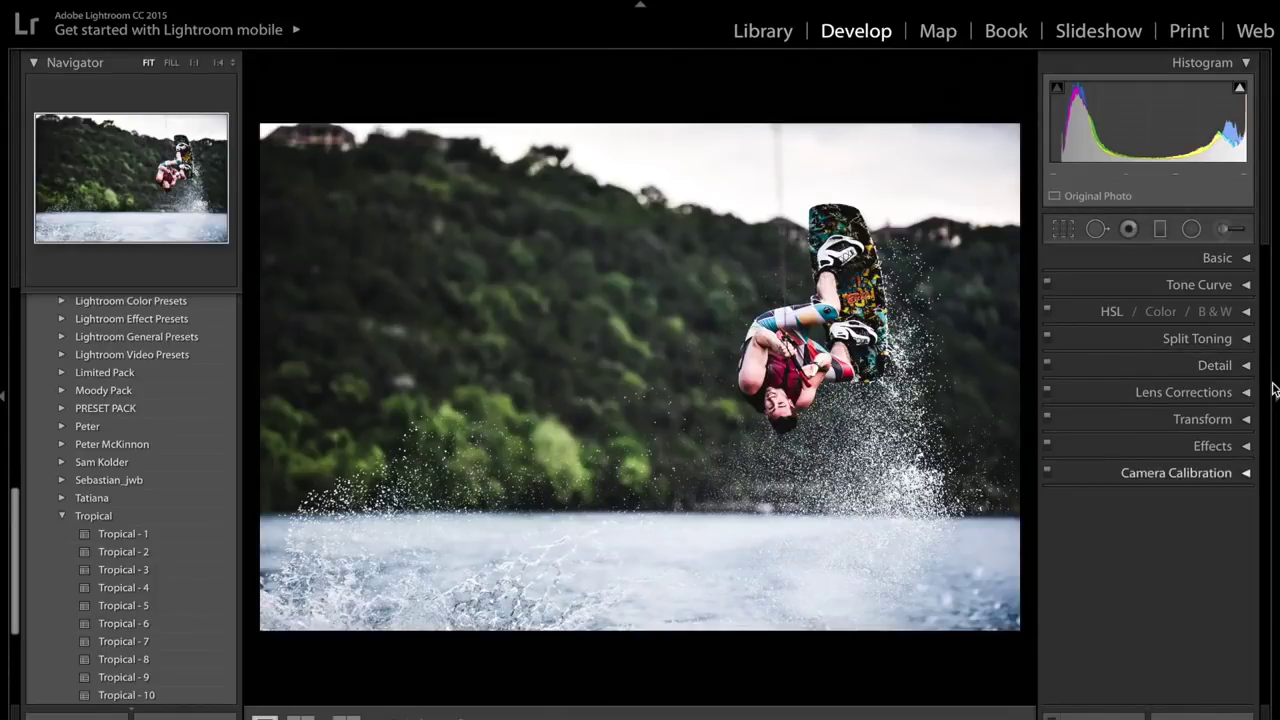
click(1180, 473)
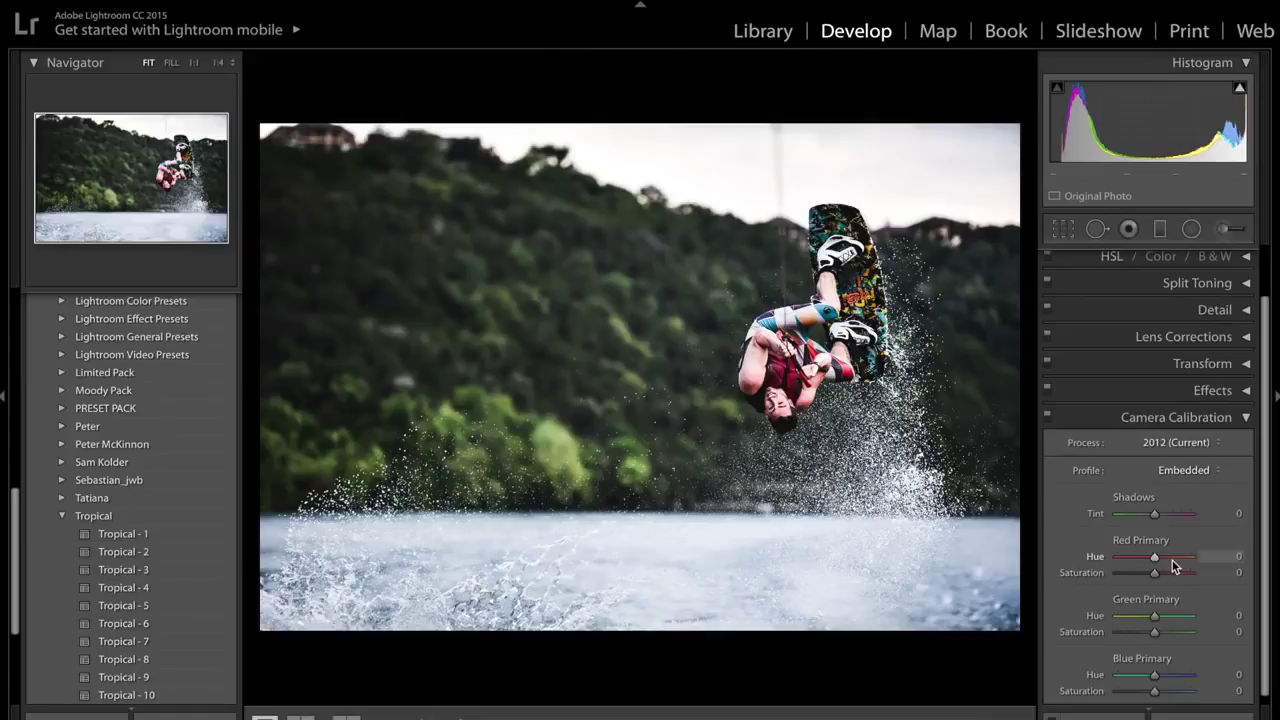
drag(1173, 567, 1245, 562)
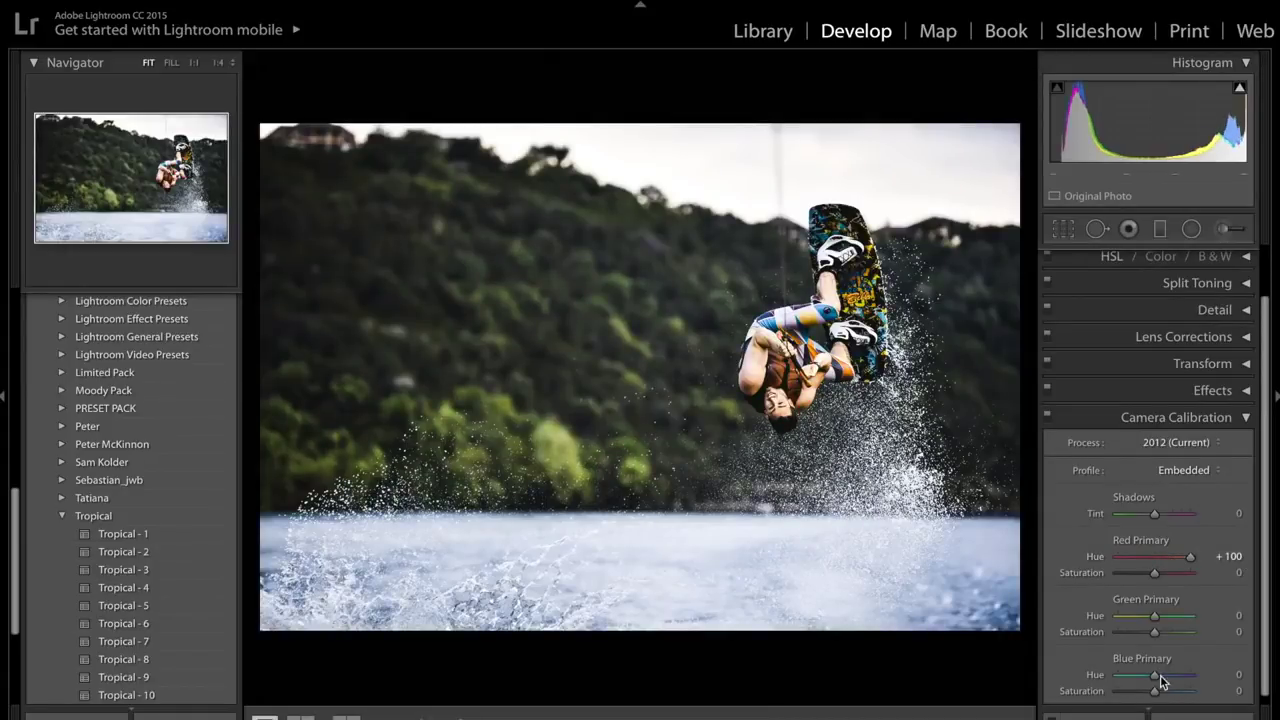
drag(1155, 676, 980, 686)
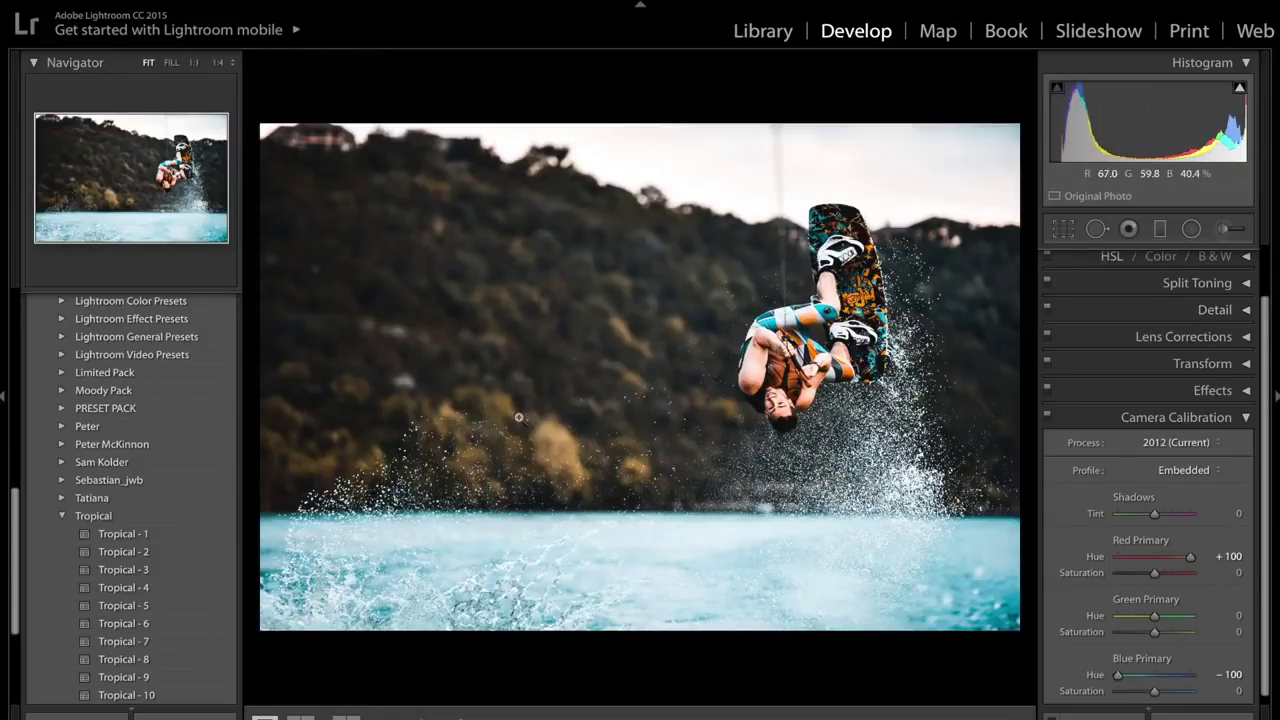
click(1220, 420)
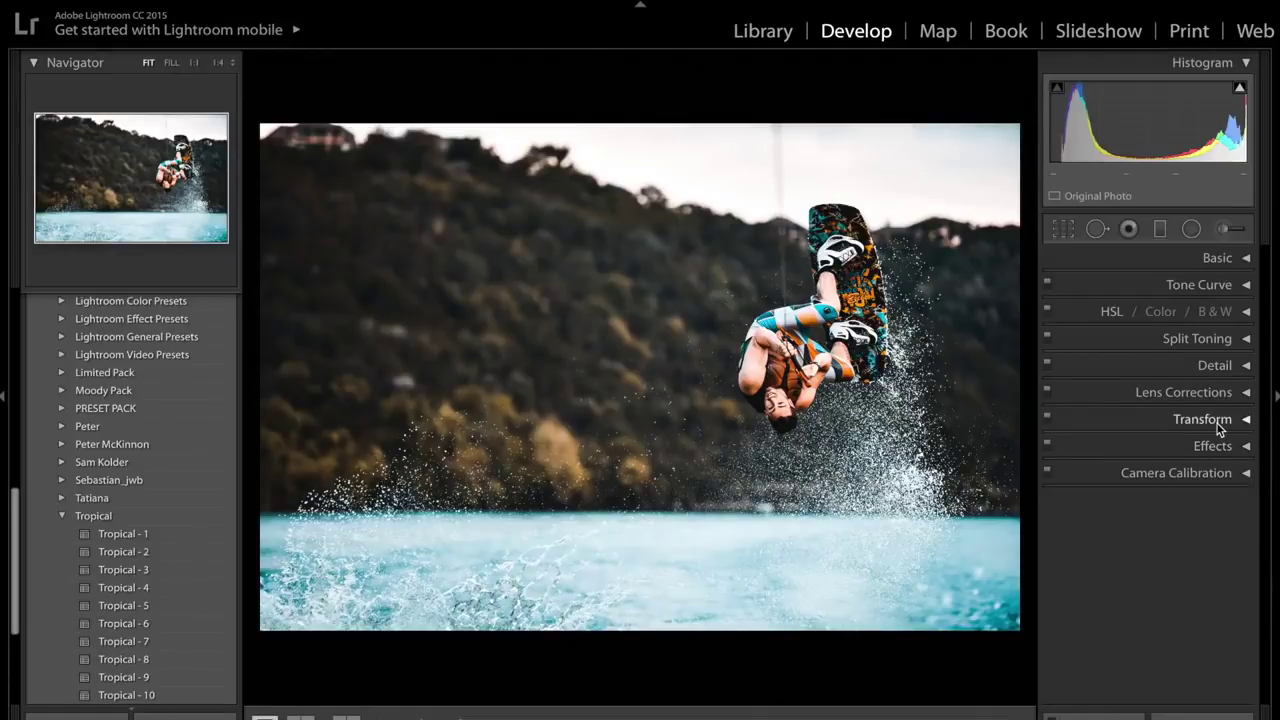
Try the HSL Hue of Yellow and Green at -100, and settle both on +100
click(1244, 318)
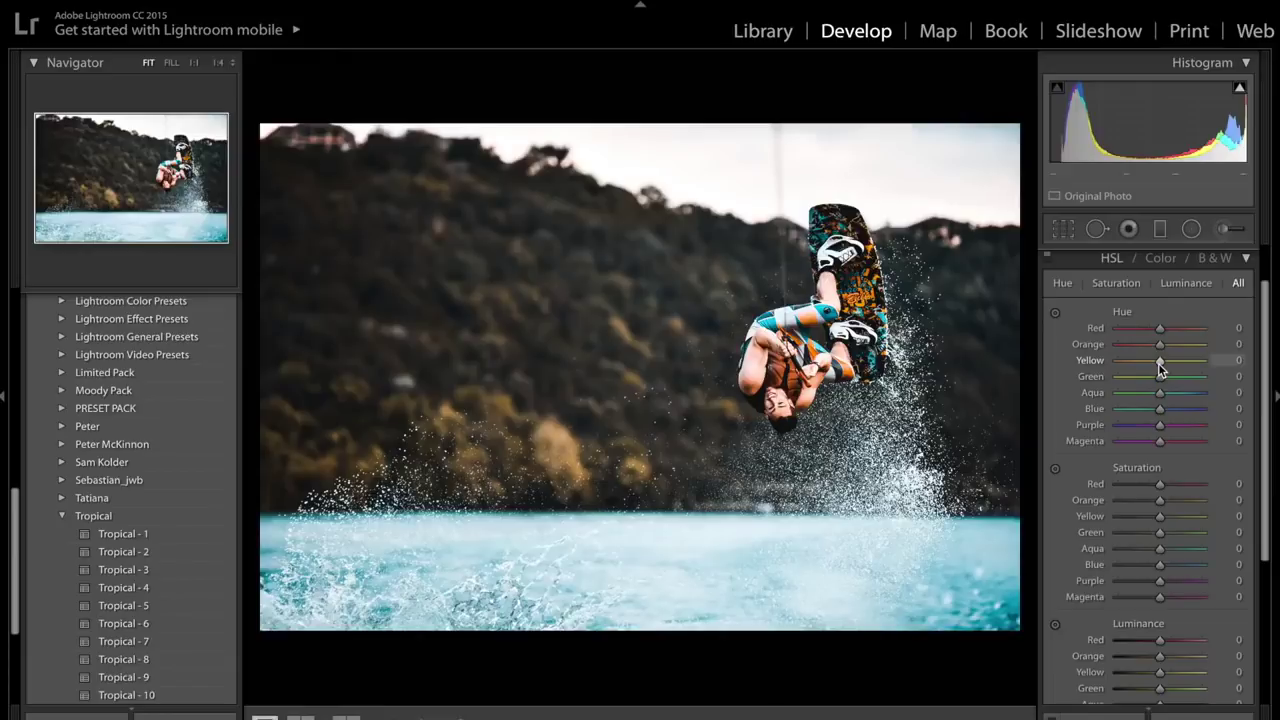
drag(1158, 363, 1270, 378)
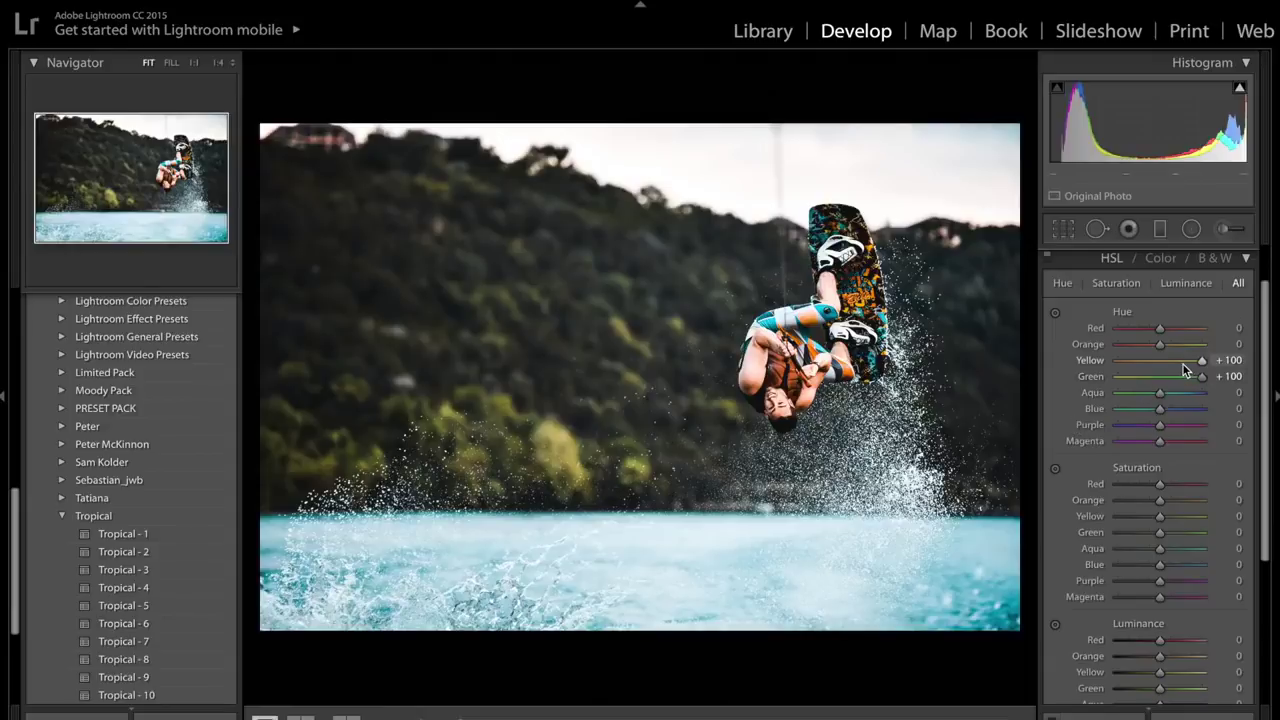
drag(1185, 369, 1080, 372)
drag(1202, 376, 1071, 380)
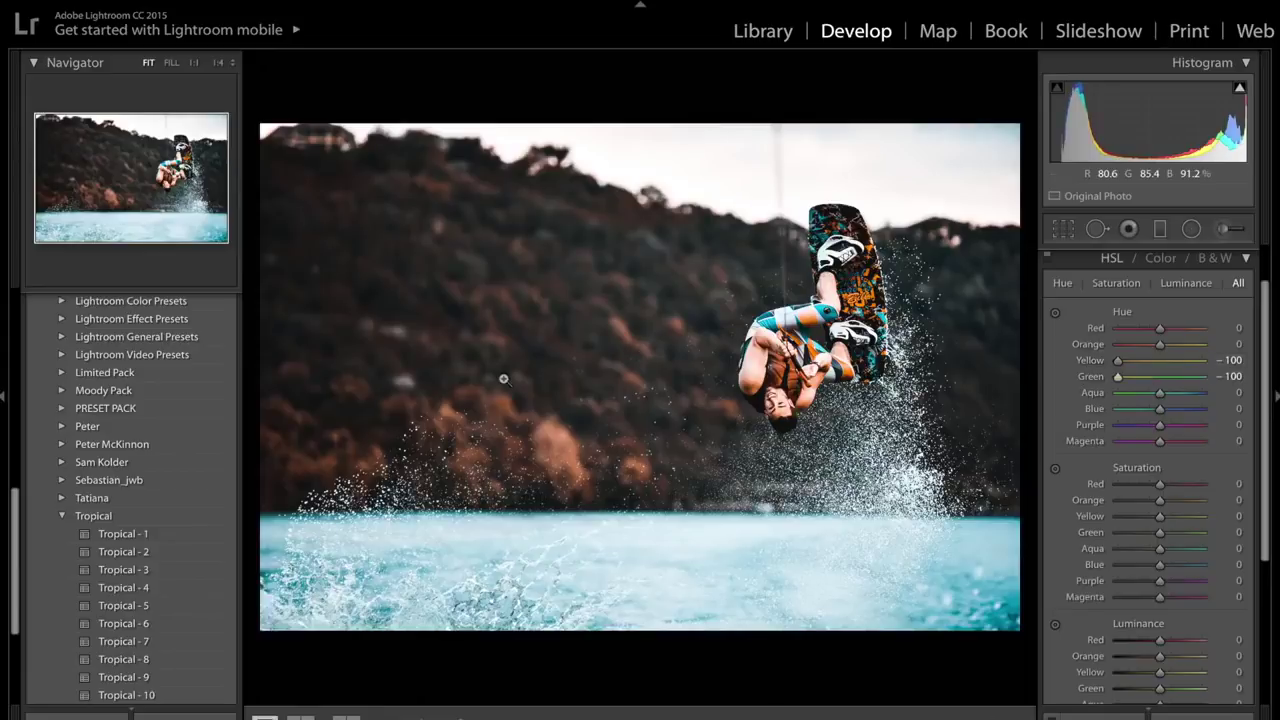
key(ctrl+z)
drag(1190, 364, 1239, 390)
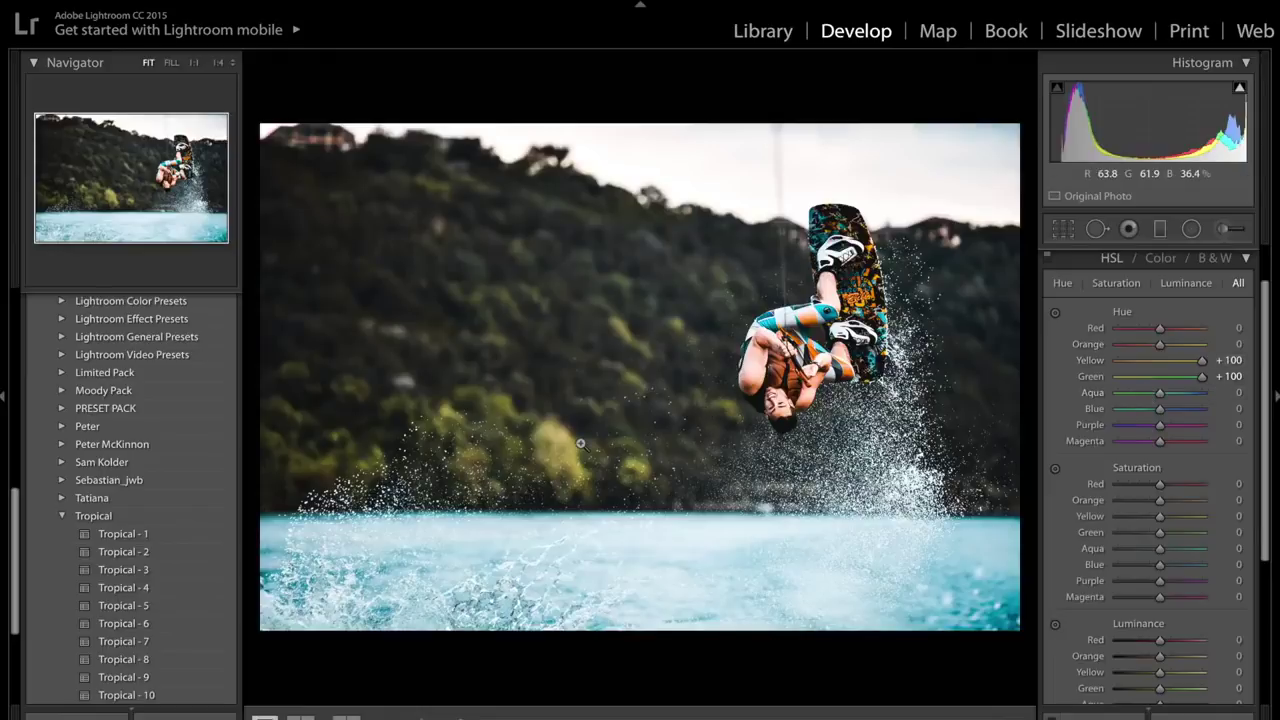
Refine the Camera Calibration by setting Red Primary Hue to +80 and Blue Primary Hue to -79
scroll(1136, 394, down, 5)
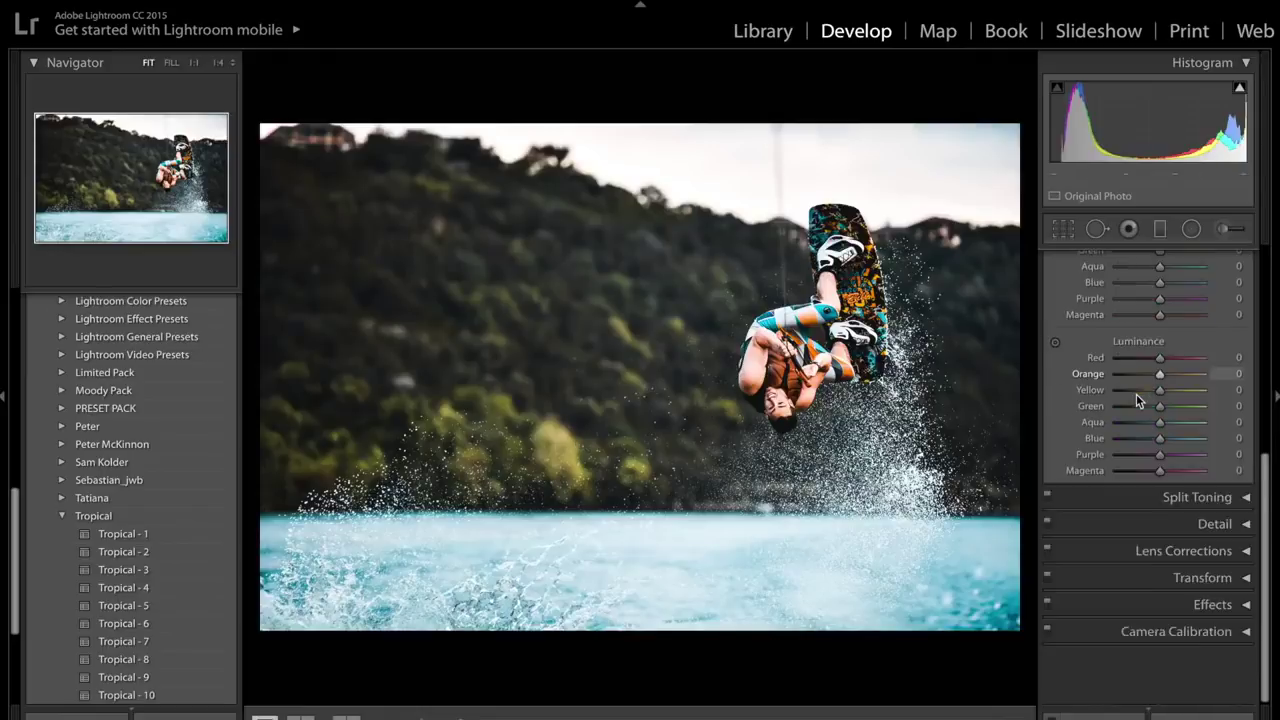
scroll(1134, 440, up, 1)
click(1135, 668)
scroll(1135, 680, down, 5)
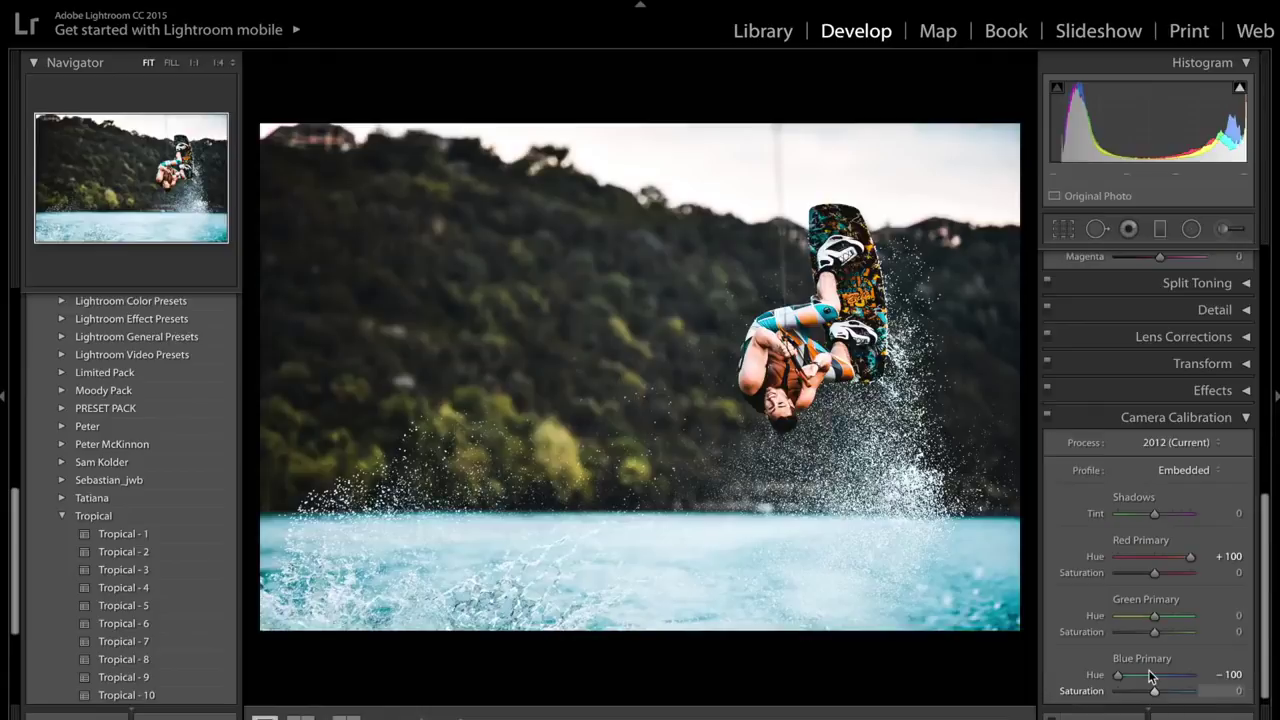
click(1138, 676)
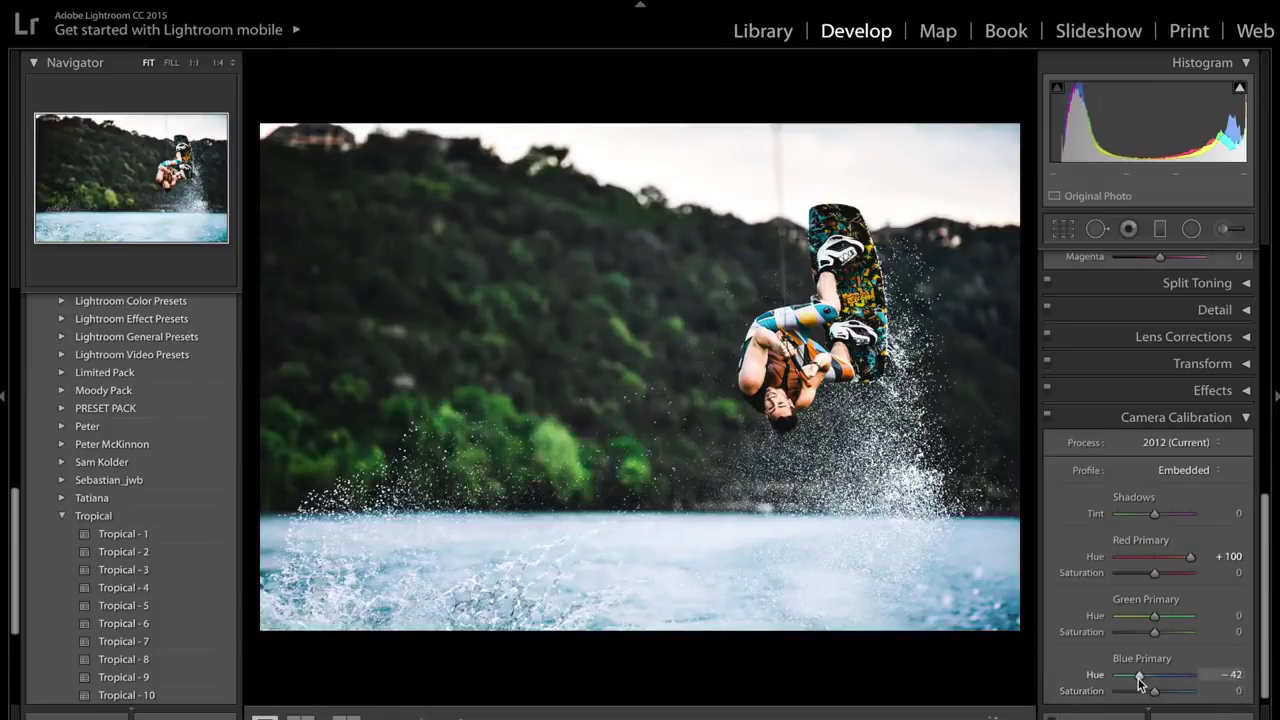
drag(1138, 676, 1122, 686)
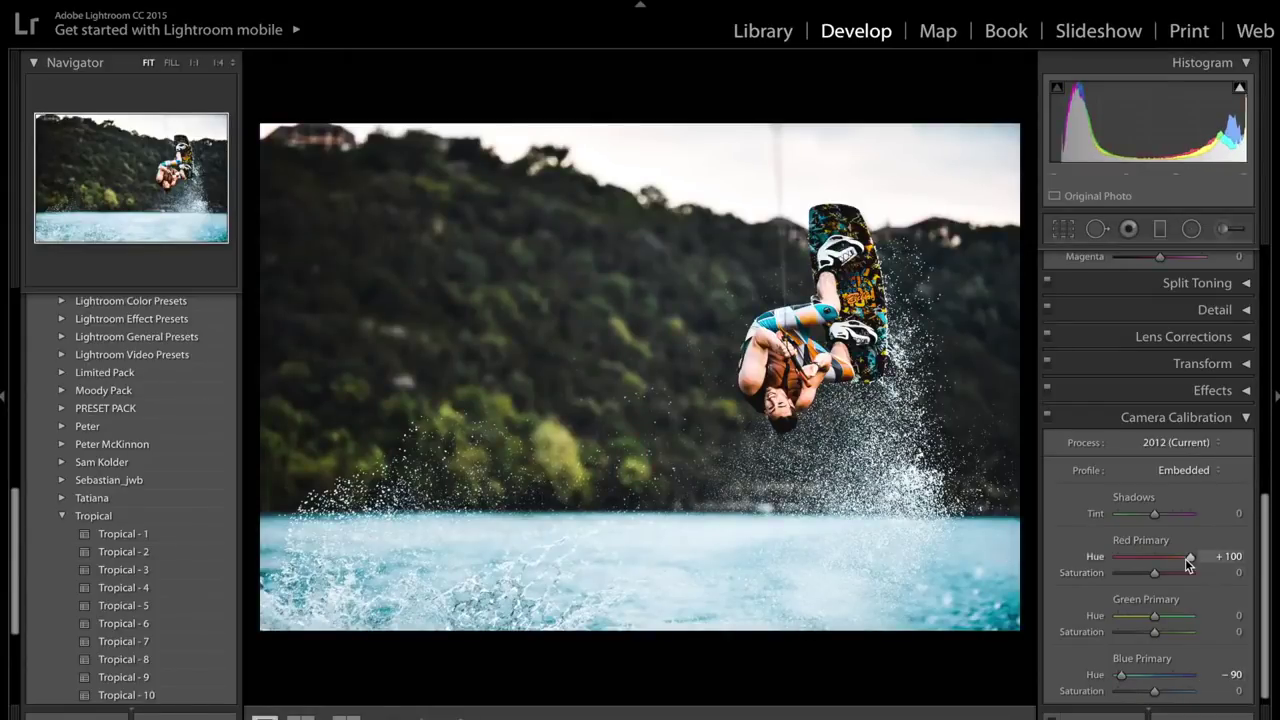
drag(1188, 565, 1180, 566)
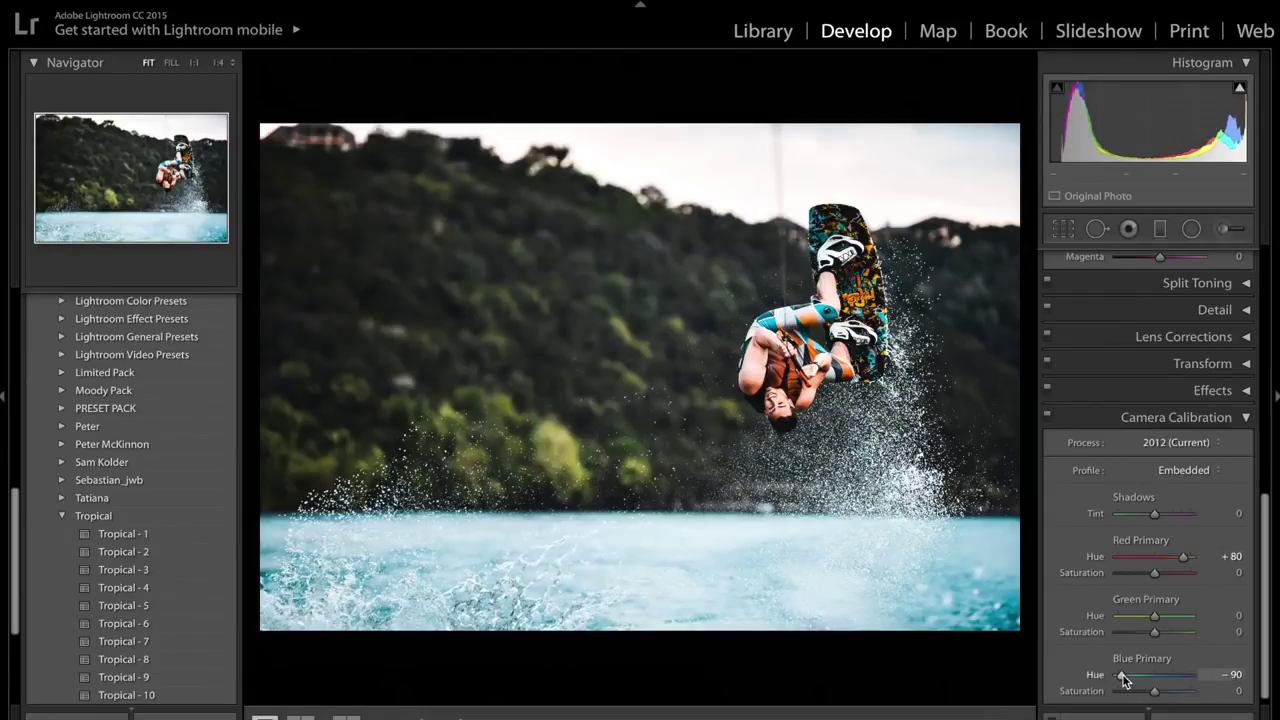
drag(1122, 677, 1125, 676)
click(1179, 419)
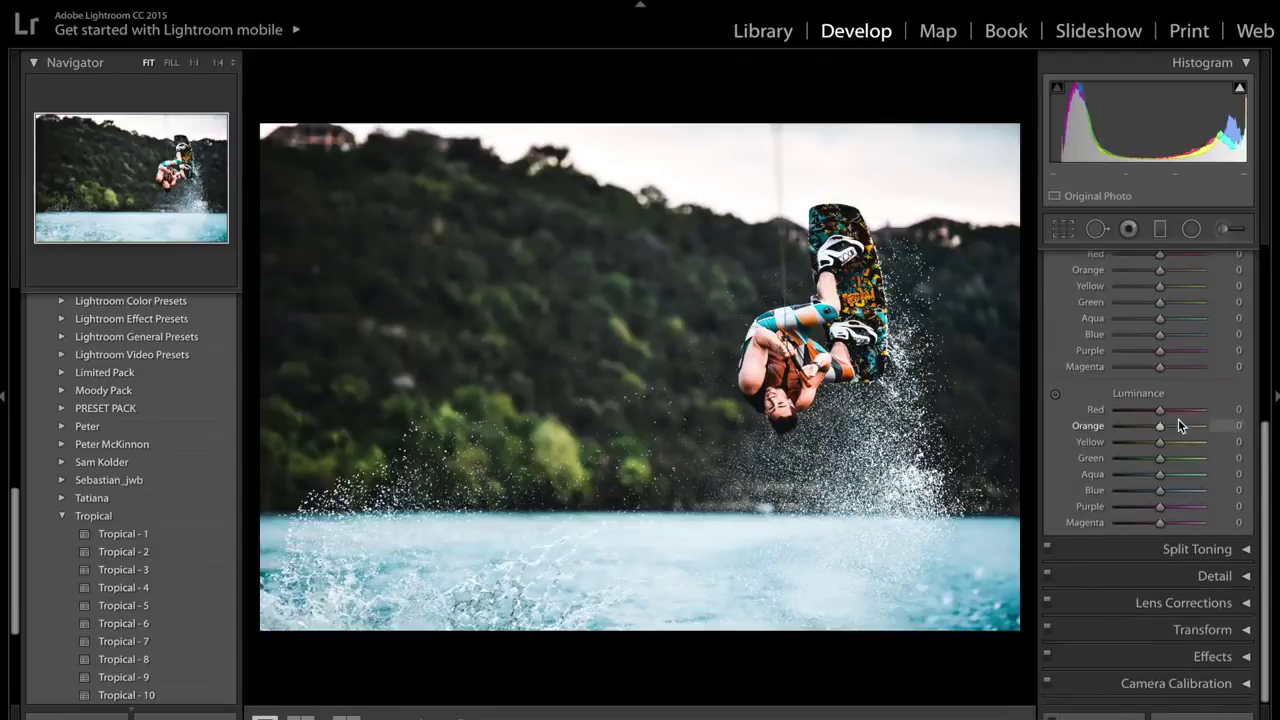
Set the HSL Hue of Red to -12, Orange to -7, Aqua to -55 and Blue to +35
scroll(1178, 420, up, 5)
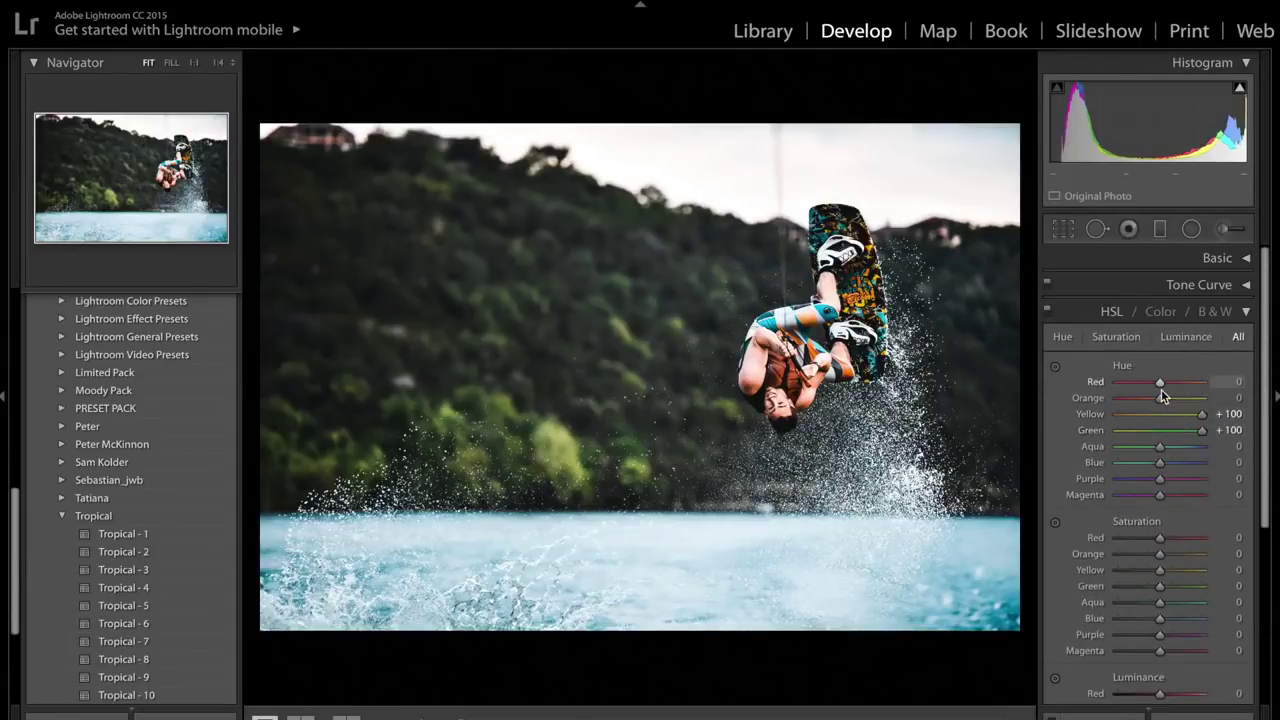
mouse_move(1159, 385)
mouse_down()
mouse_move(1109, 394)
mouse_move(1152, 392)
mouse_move(1137, 399)
mouse_move(1157, 409)
mouse_up()
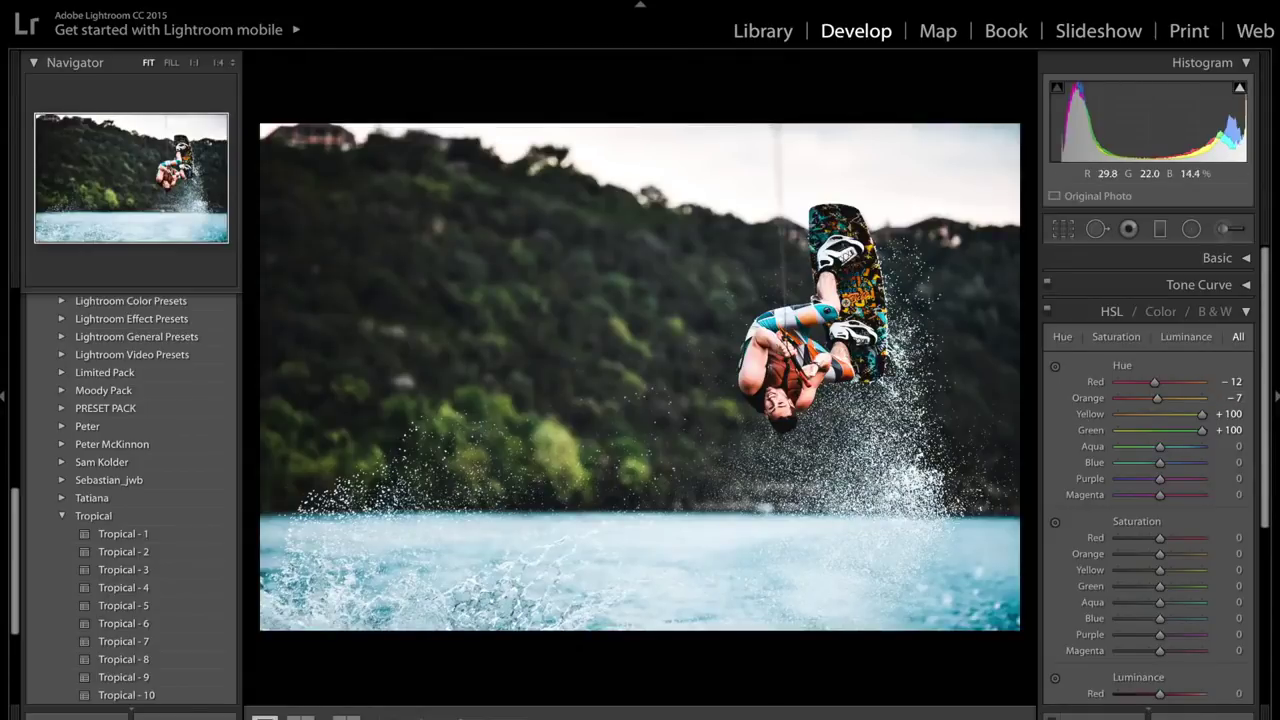
mouse_move(1147, 448)
mouse_down()
mouse_move(1174, 446)
mouse_move(1143, 447)
mouse_up()
click(1171, 463)
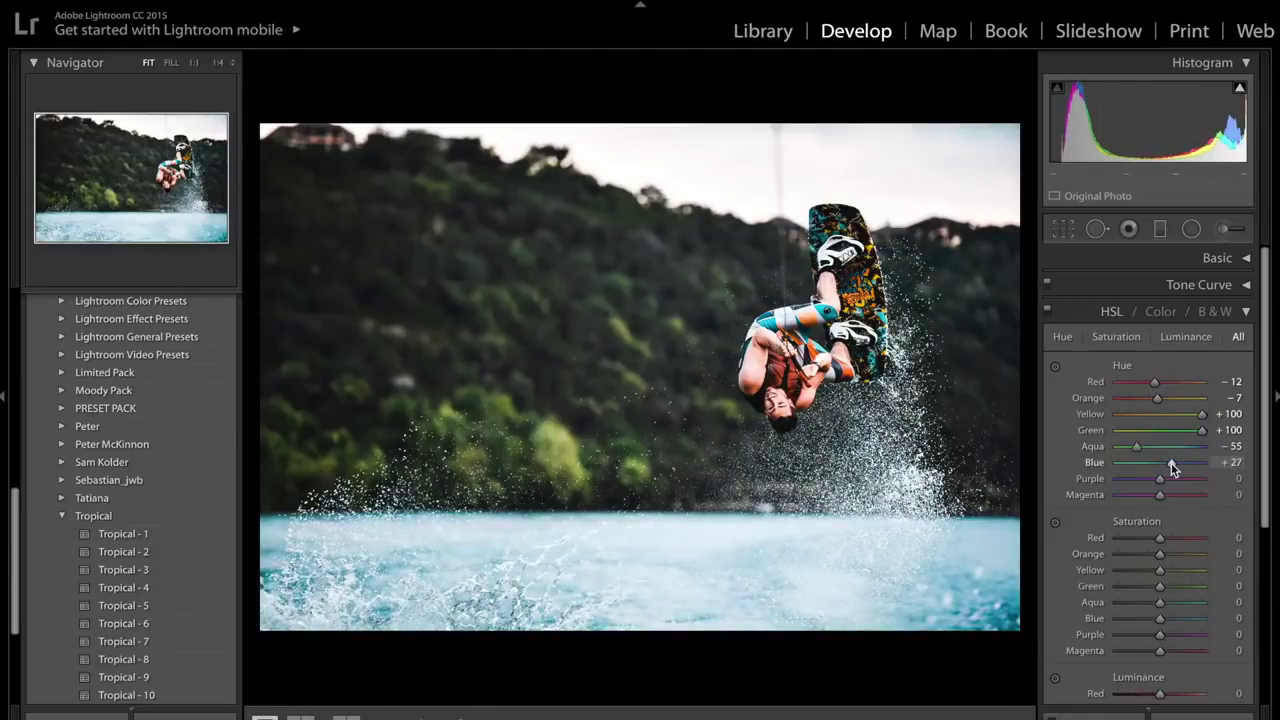
drag(1171, 463, 1174, 462)
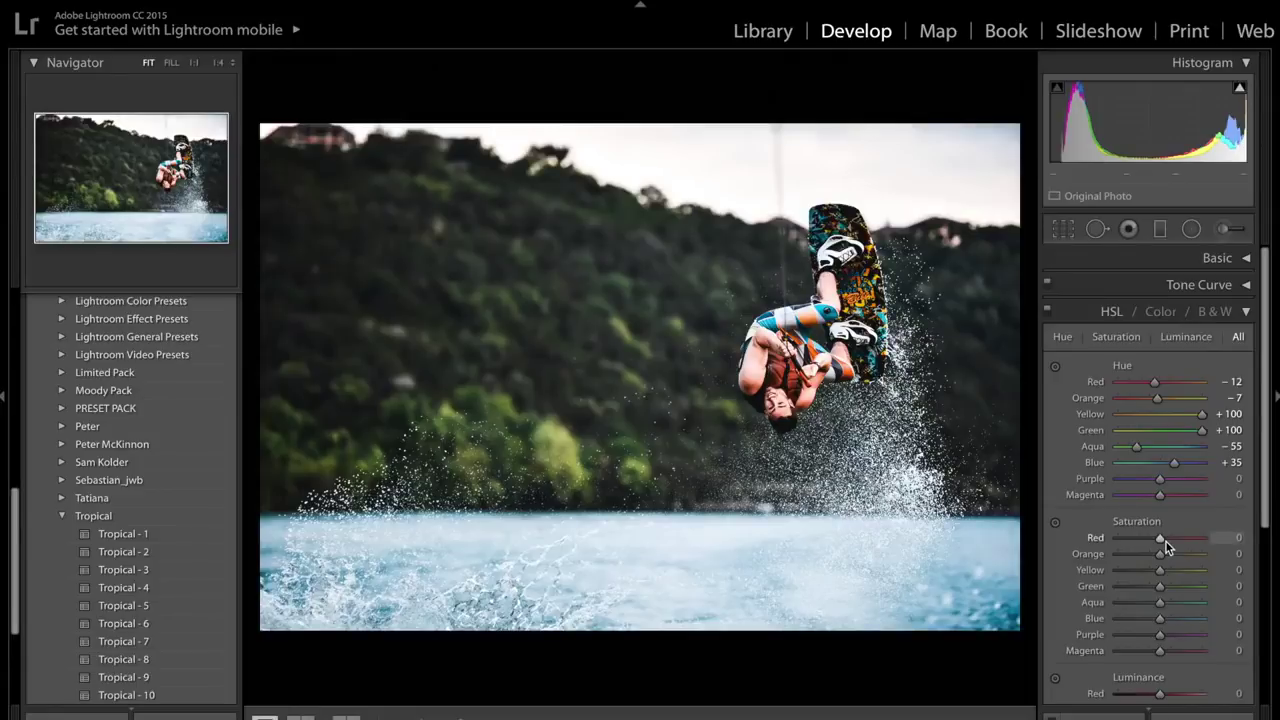
scroll(1166, 542, down, 5)
click(1214, 662)
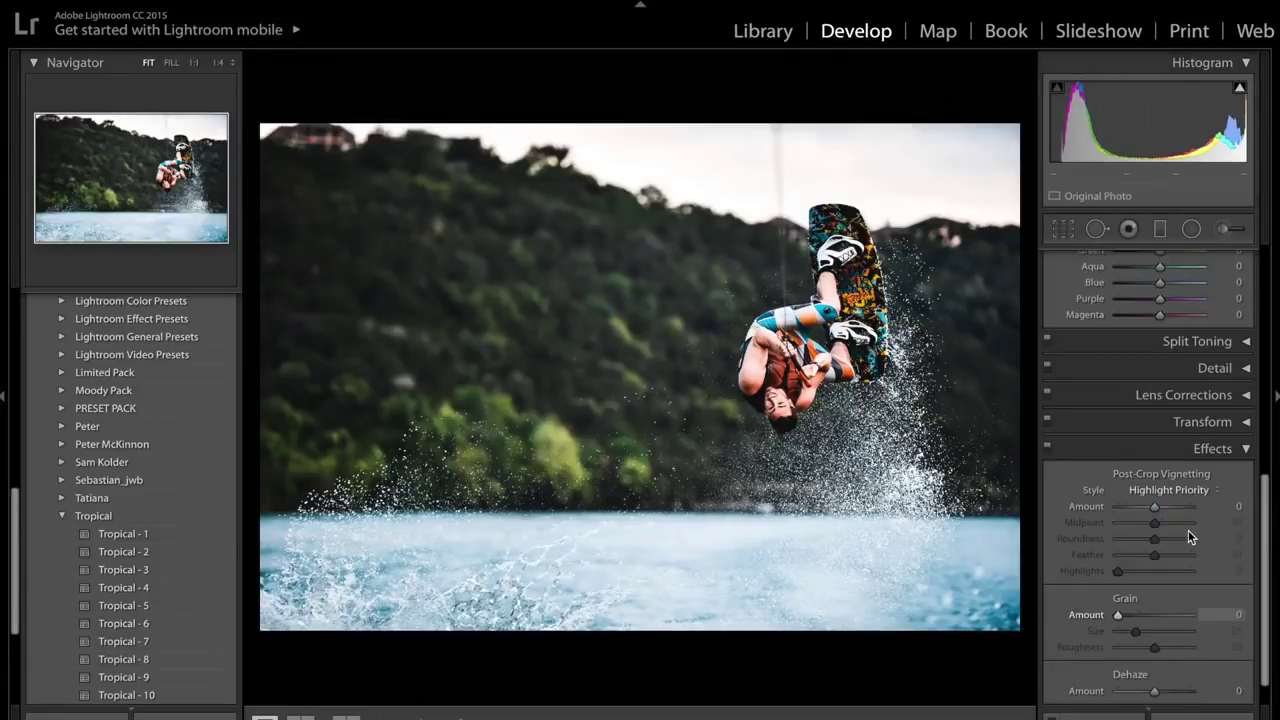
click(1171, 450)
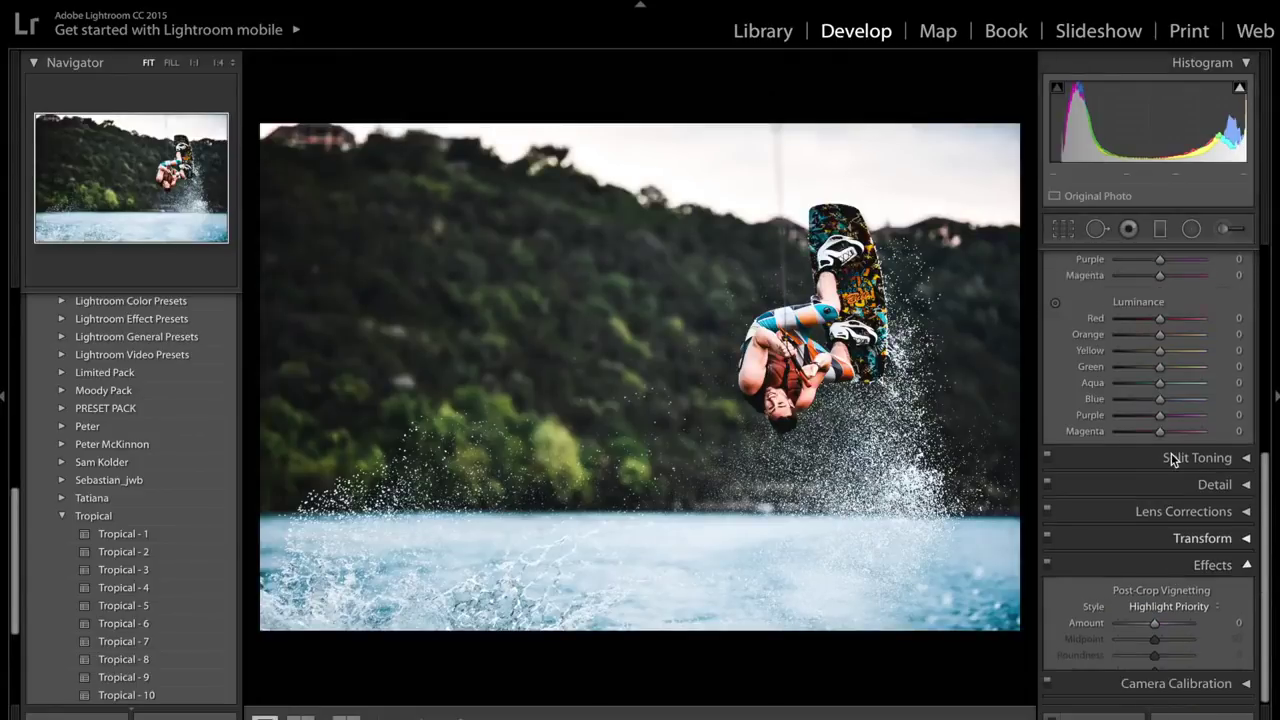
click(1199, 690)
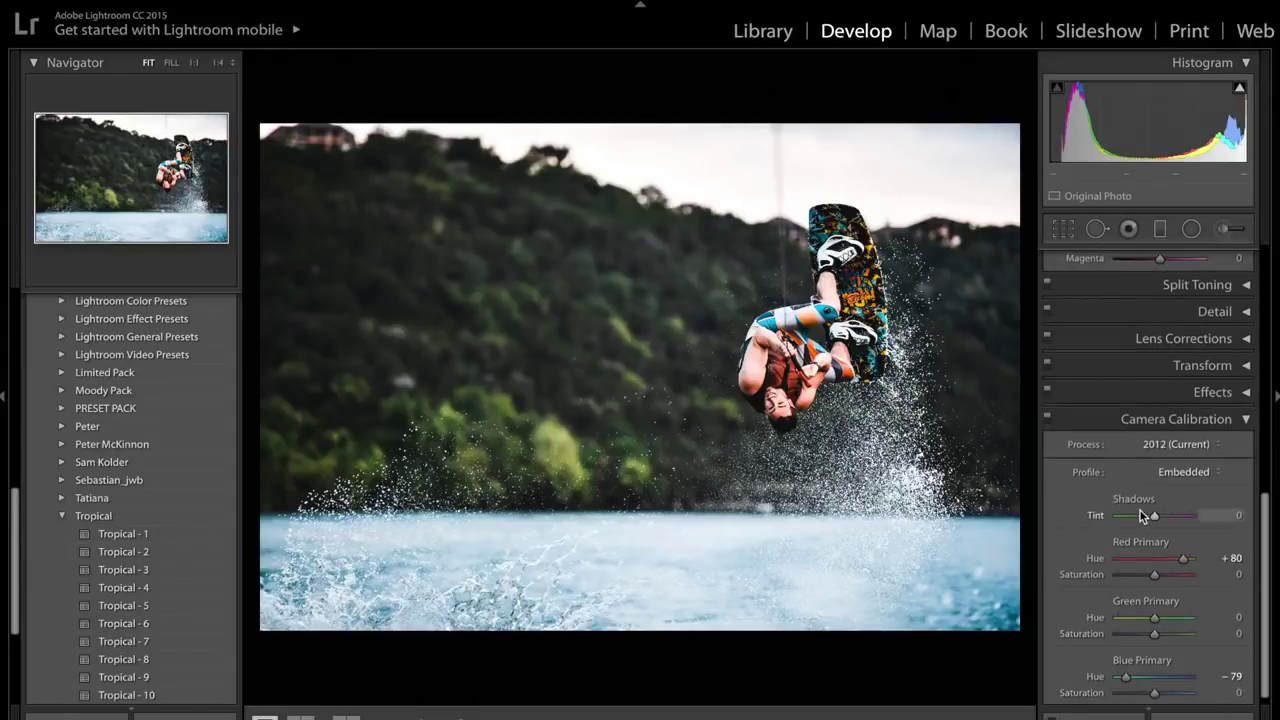
Set the HSL Hue of Aqua to -77, Blue to +53, Purple to -6 and Magenta to -8
scroll(1140, 515, up, 10)
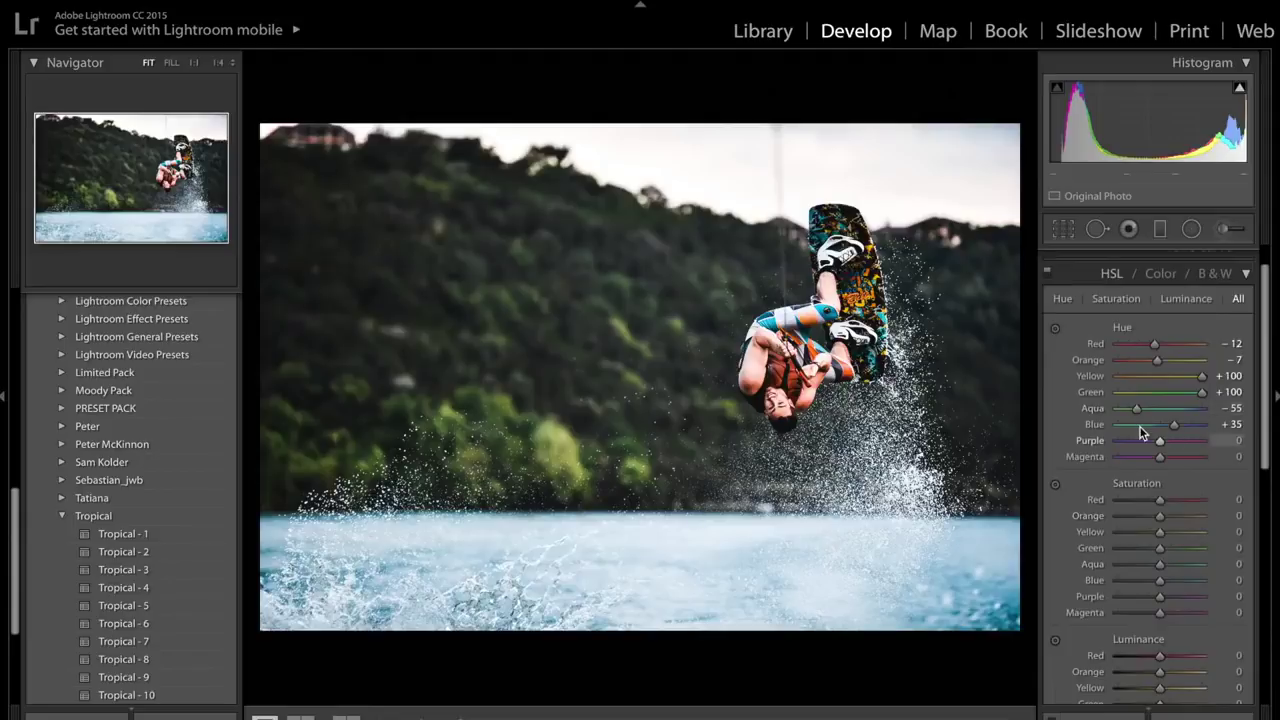
drag(1132, 424, 1116, 412)
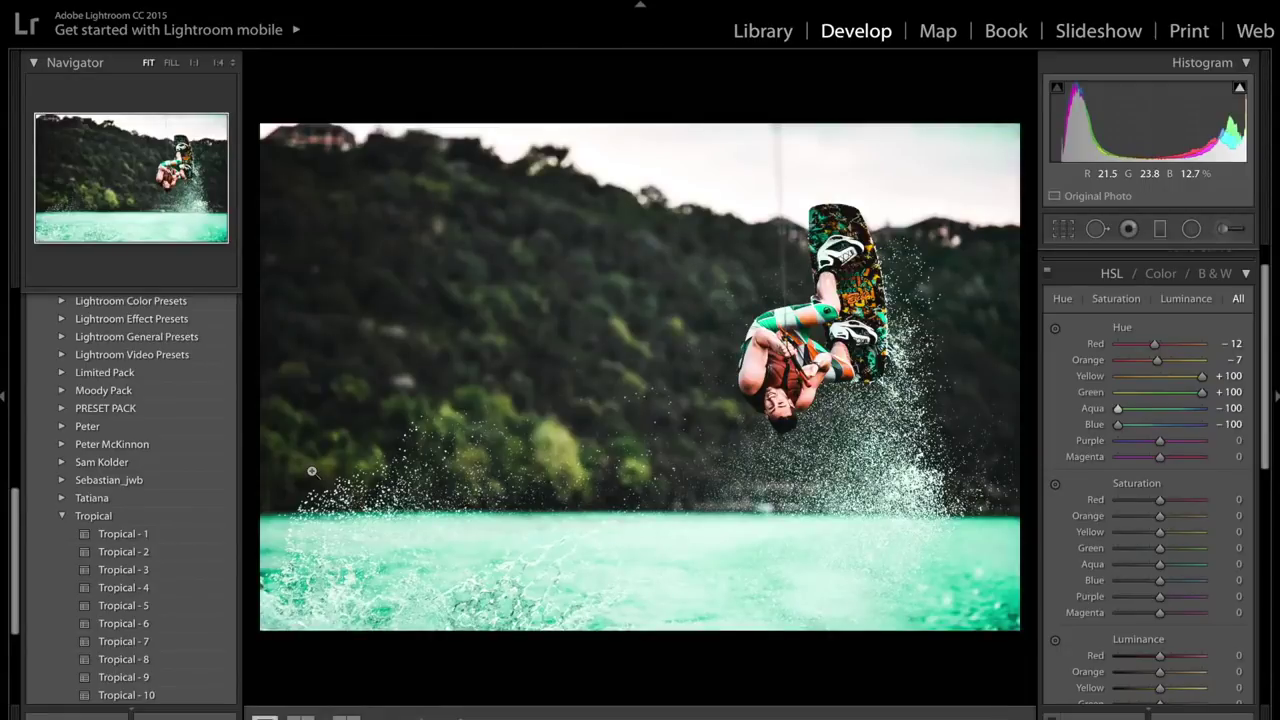
click(1127, 409)
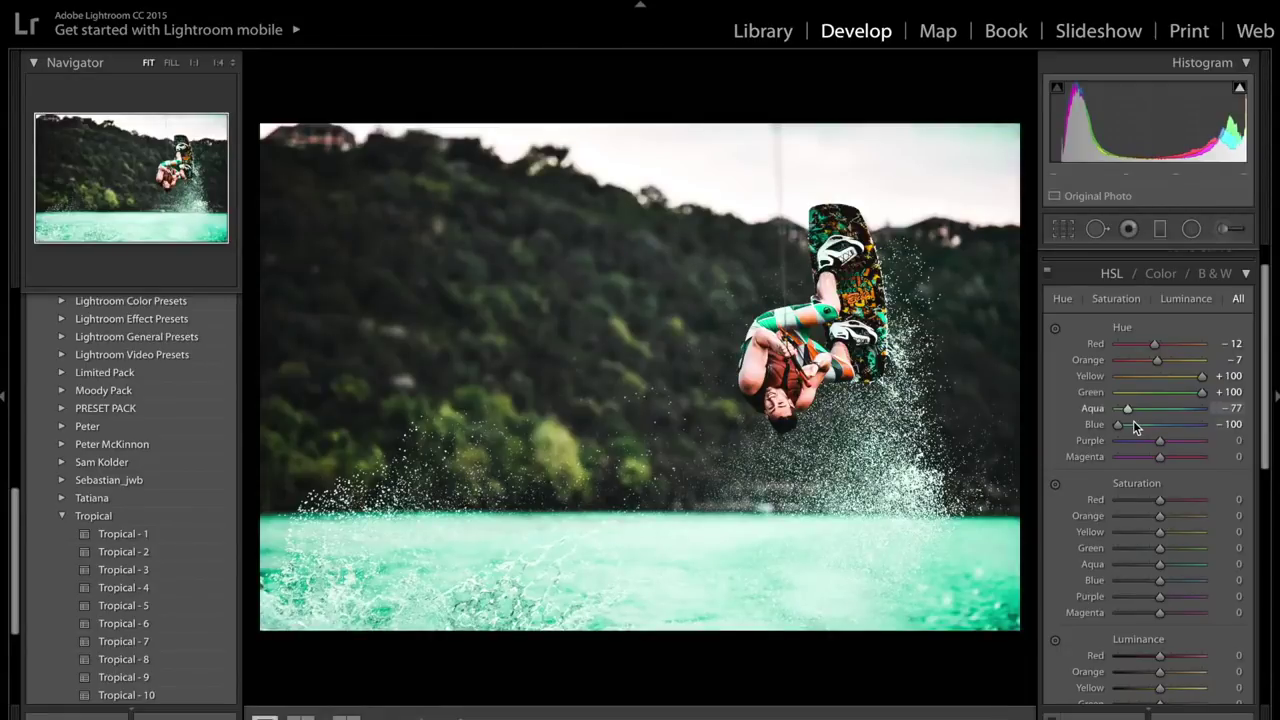
drag(1136, 427, 1184, 428)
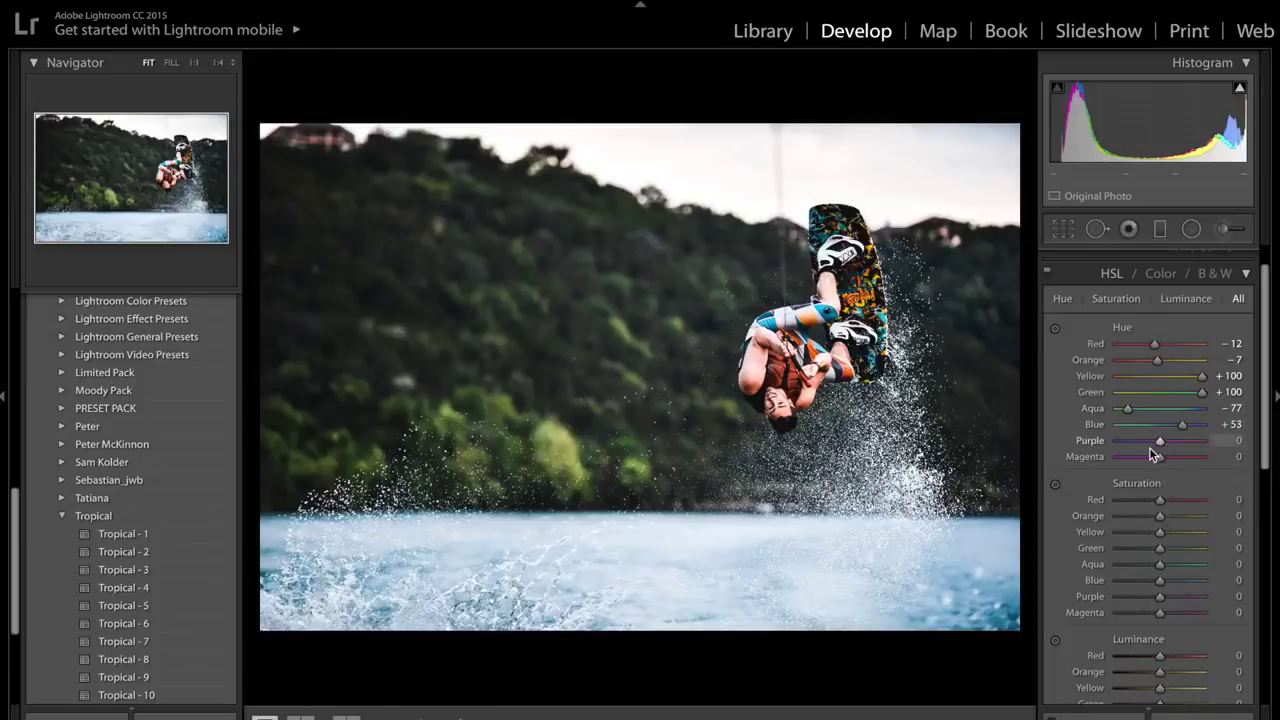
drag(1160, 457, 1154, 443)
Set the HSL Saturation of Yellow to -55, Green to -82 and Orange to +32
scroll(1170, 420, down, 2)
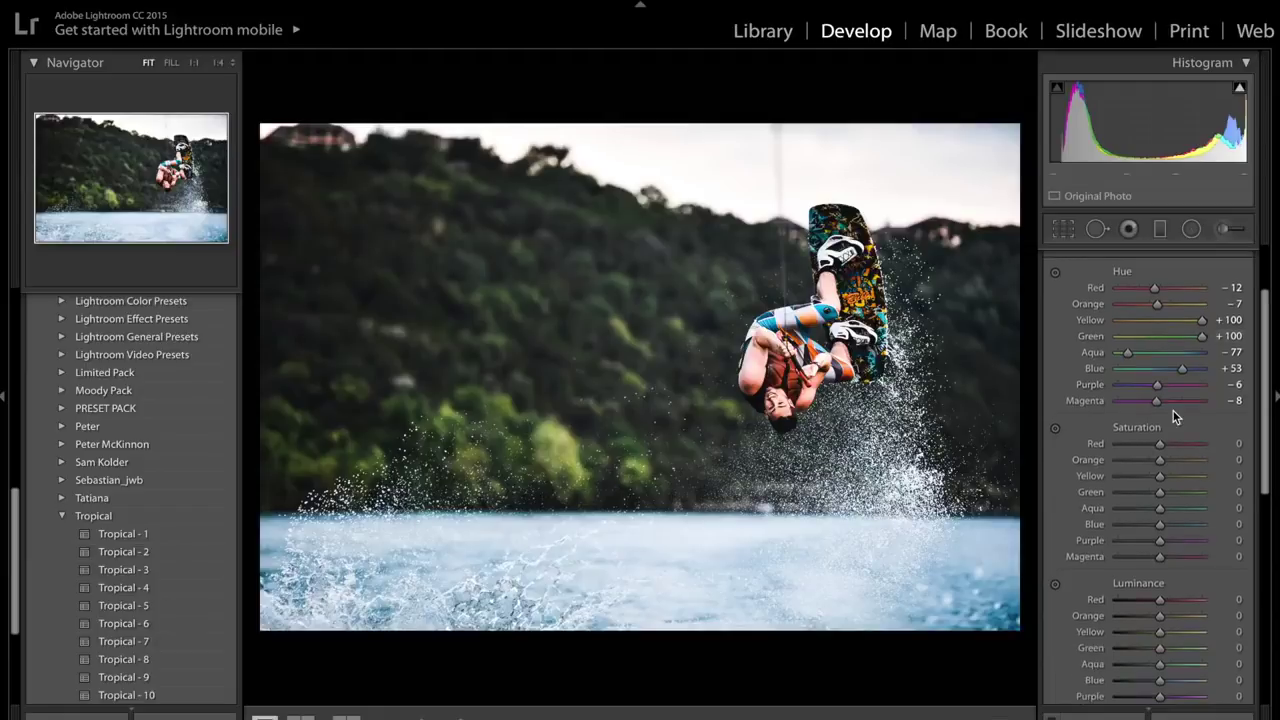
scroll(1173, 410, down, 1)
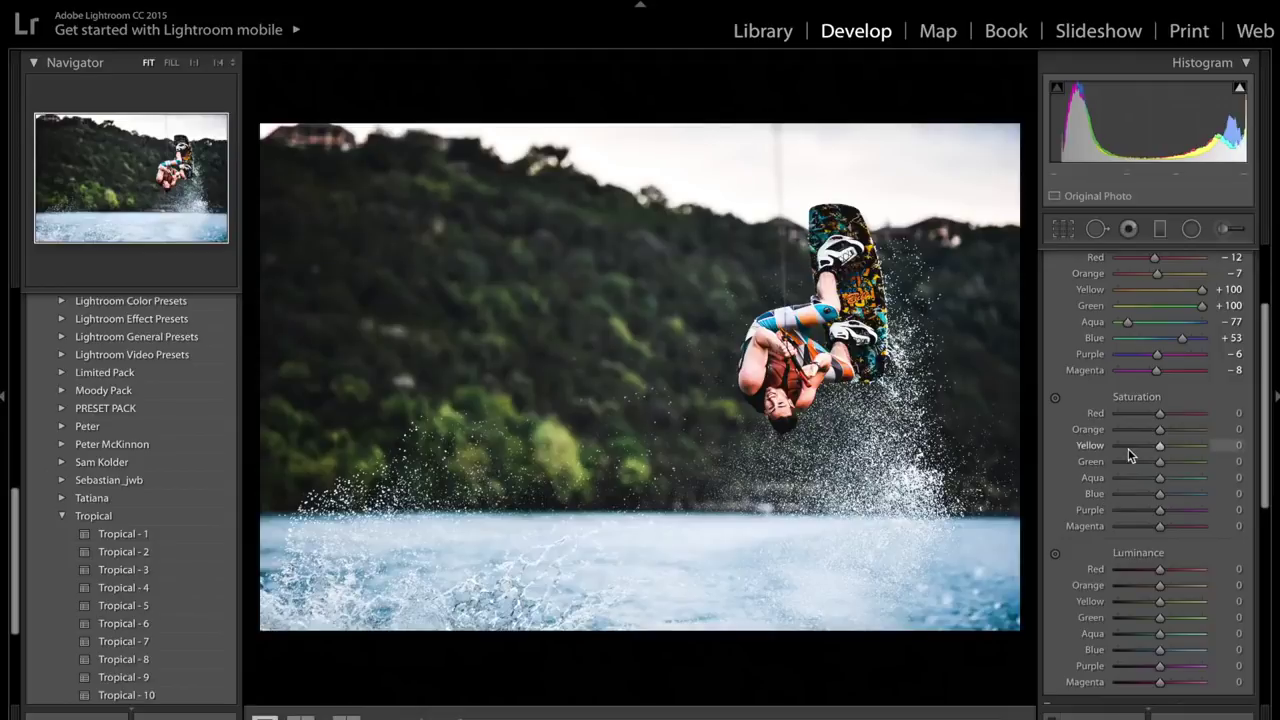
click(1128, 449)
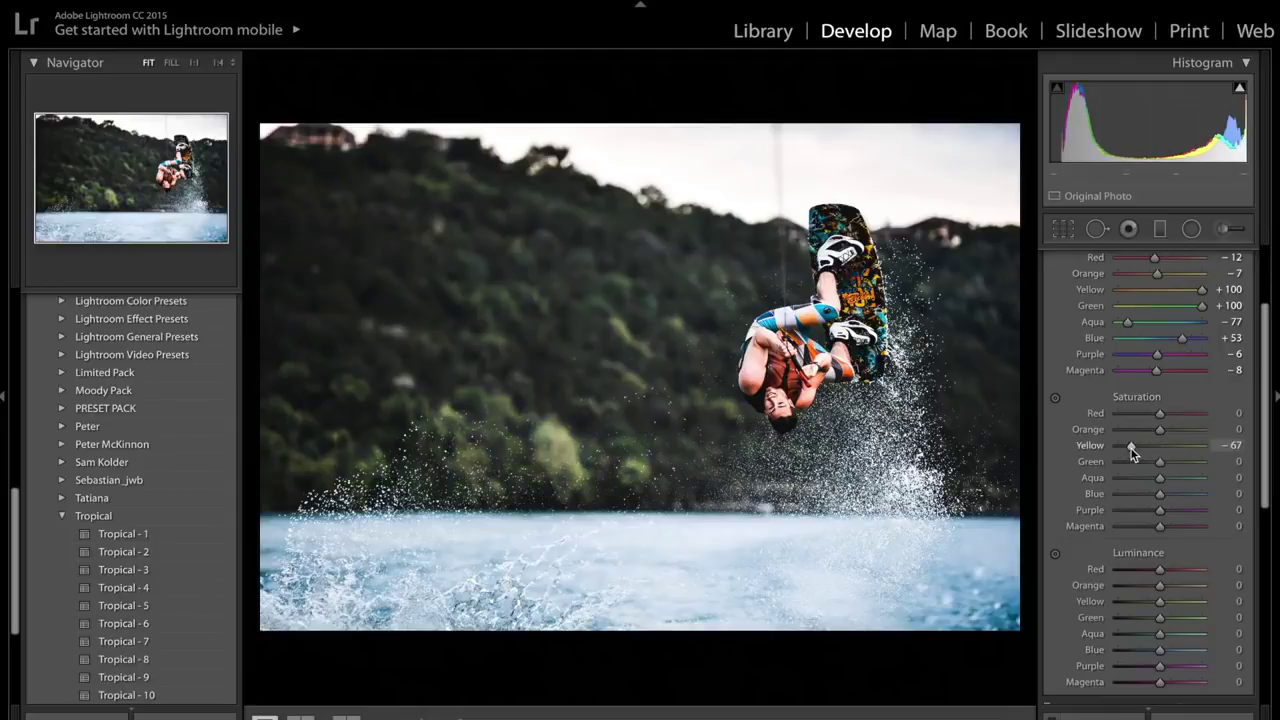
drag(1131, 449, 1137, 449)
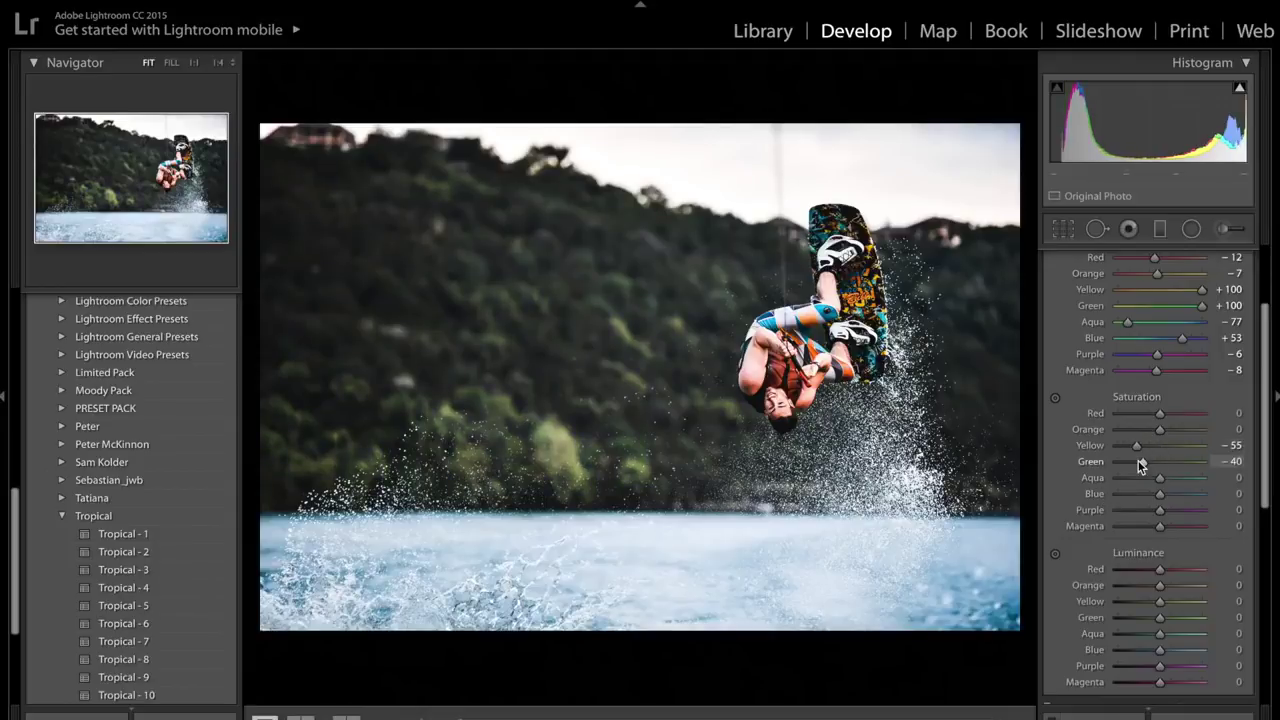
click(1137, 462)
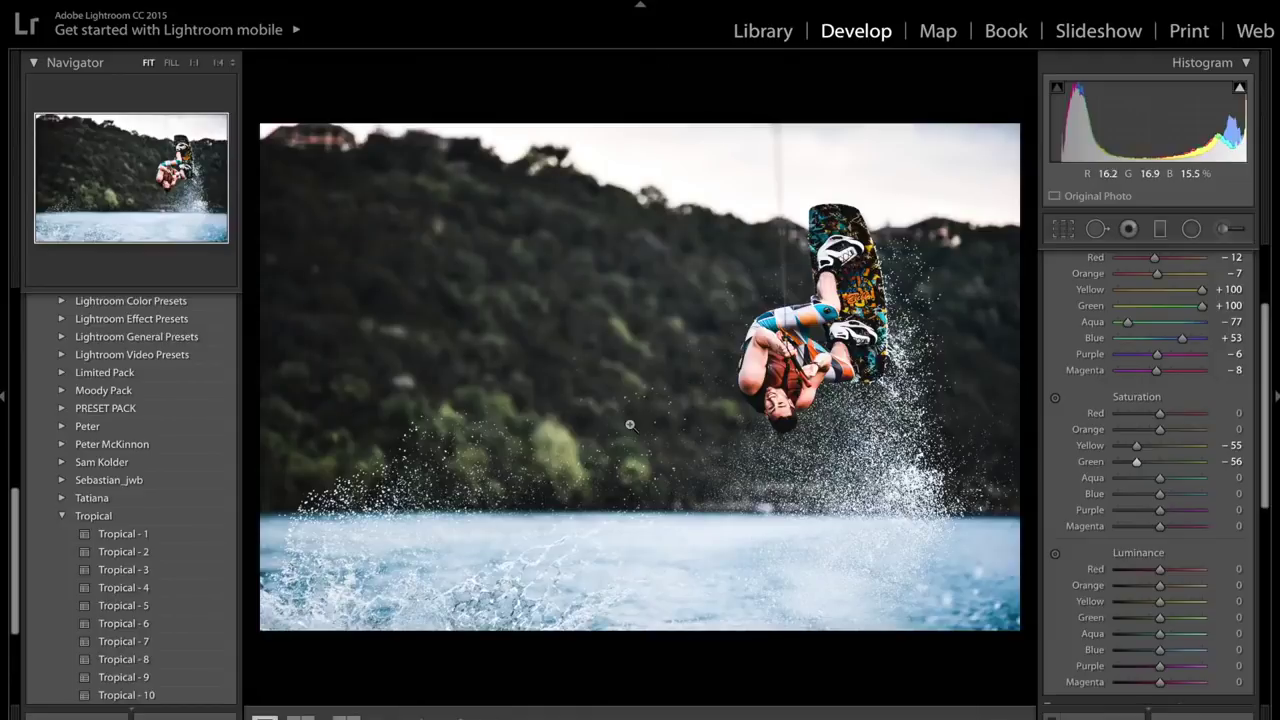
drag(1136, 461, 1125, 462)
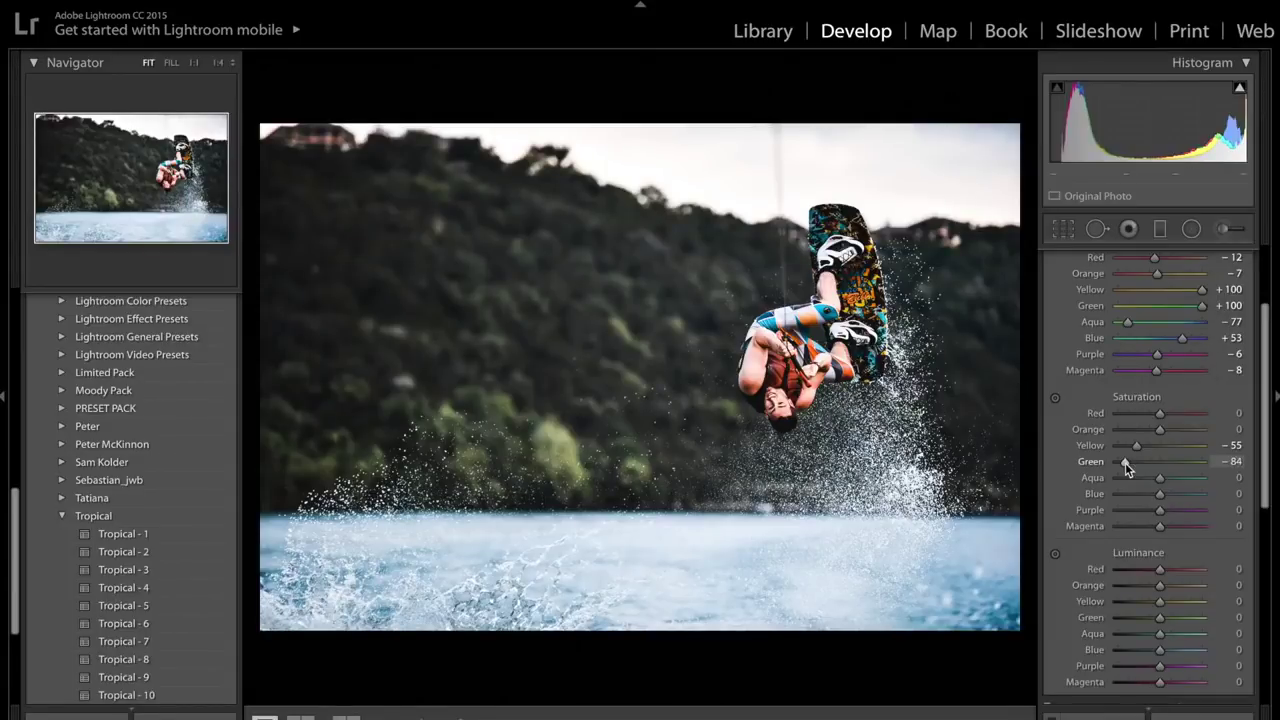
drag(1125, 462, 1127, 462)
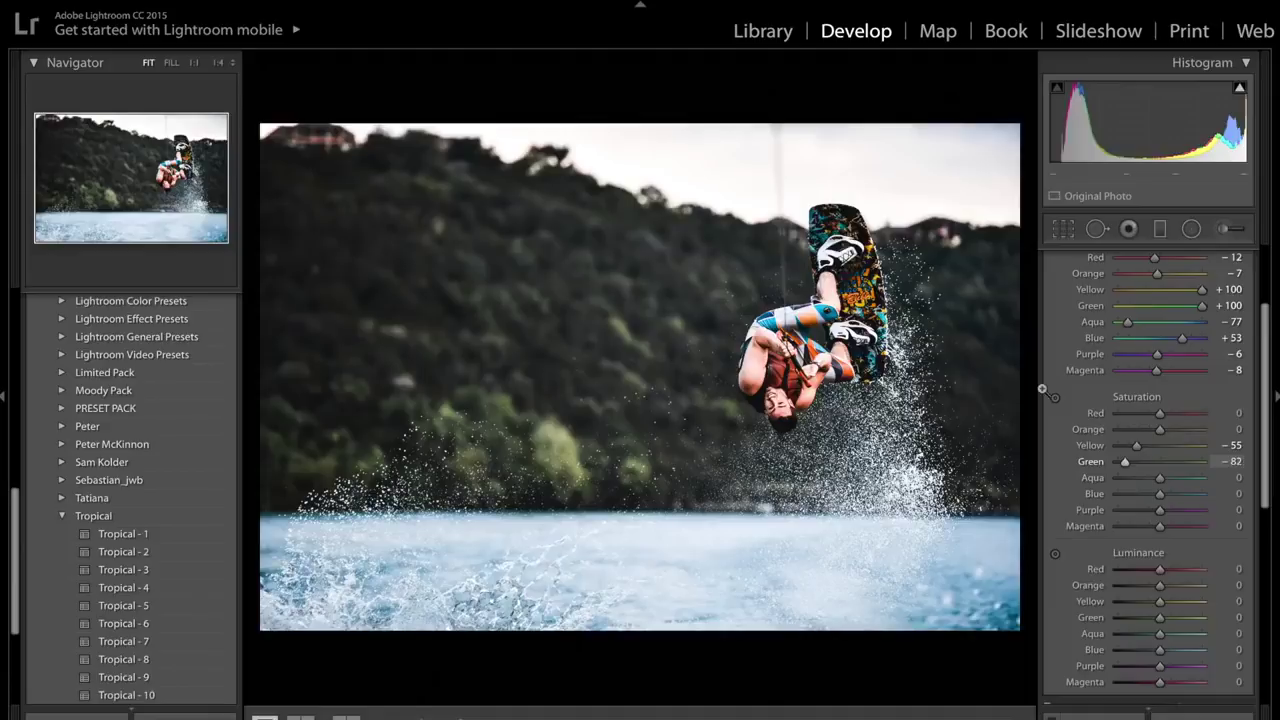
click(1174, 431)
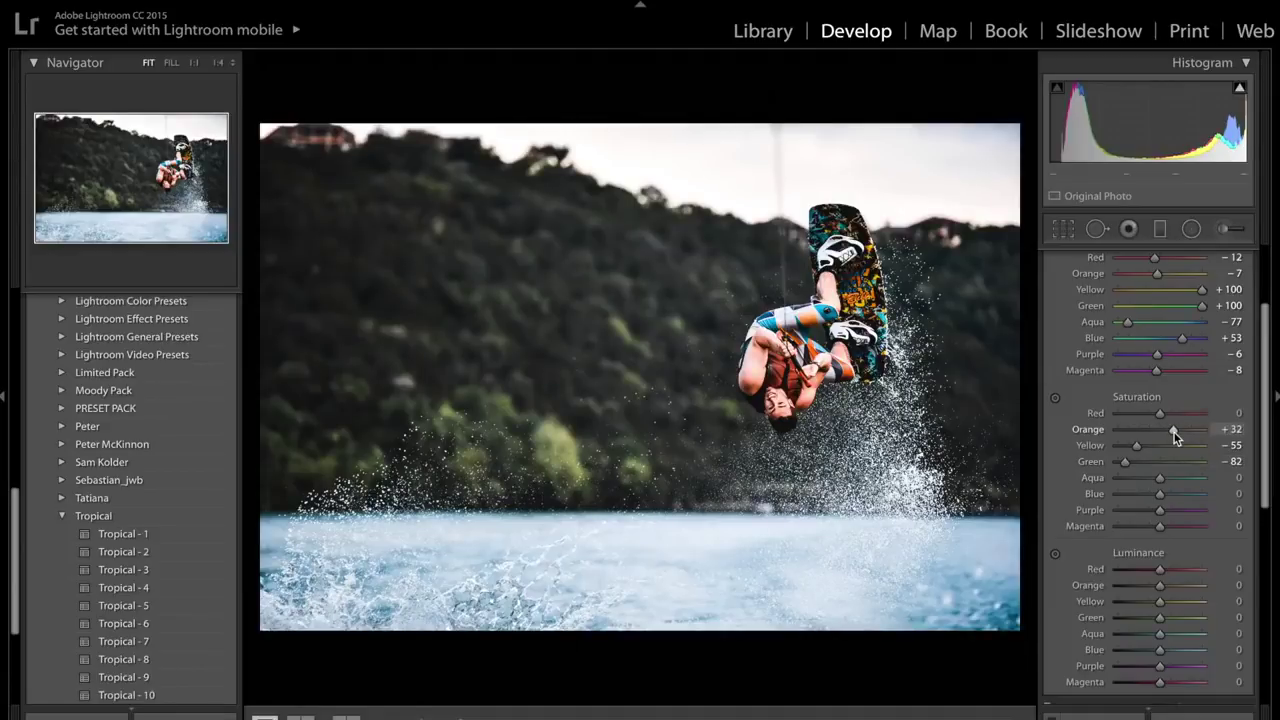
Set the HSL Saturation of Red to +35, Blue to +53 and Aqua to -80
click(1174, 413)
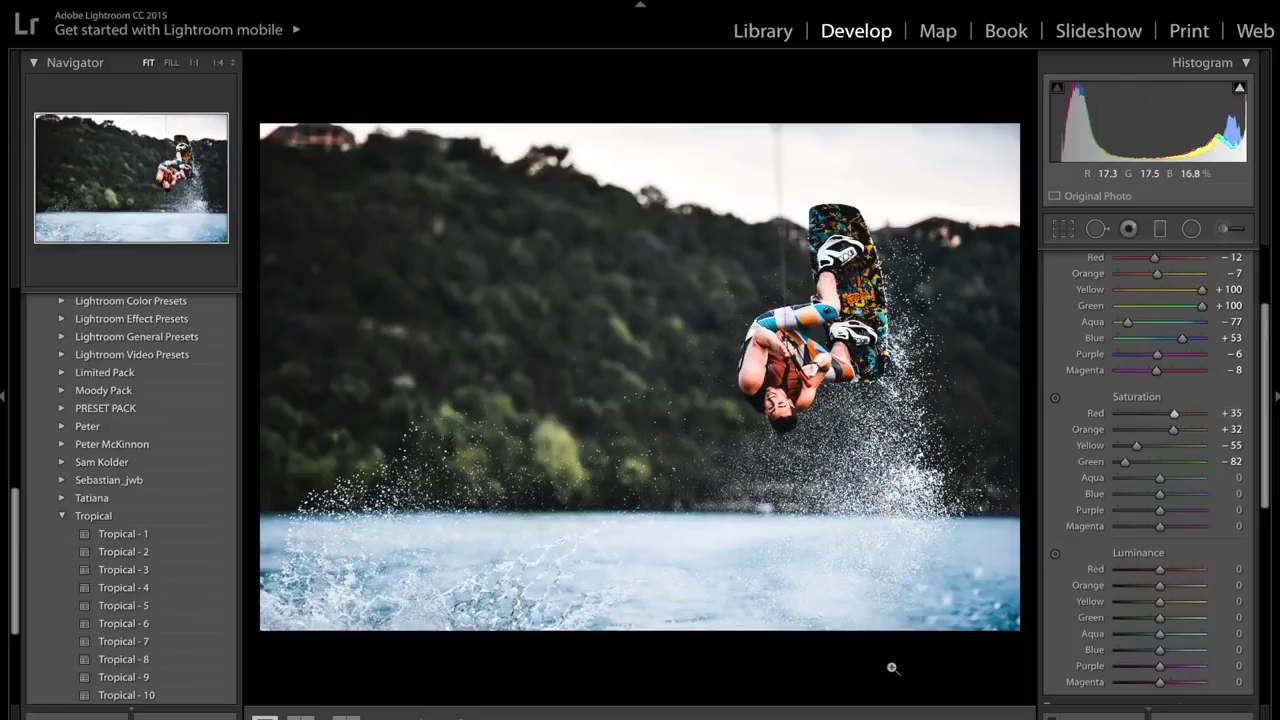
click(1180, 479)
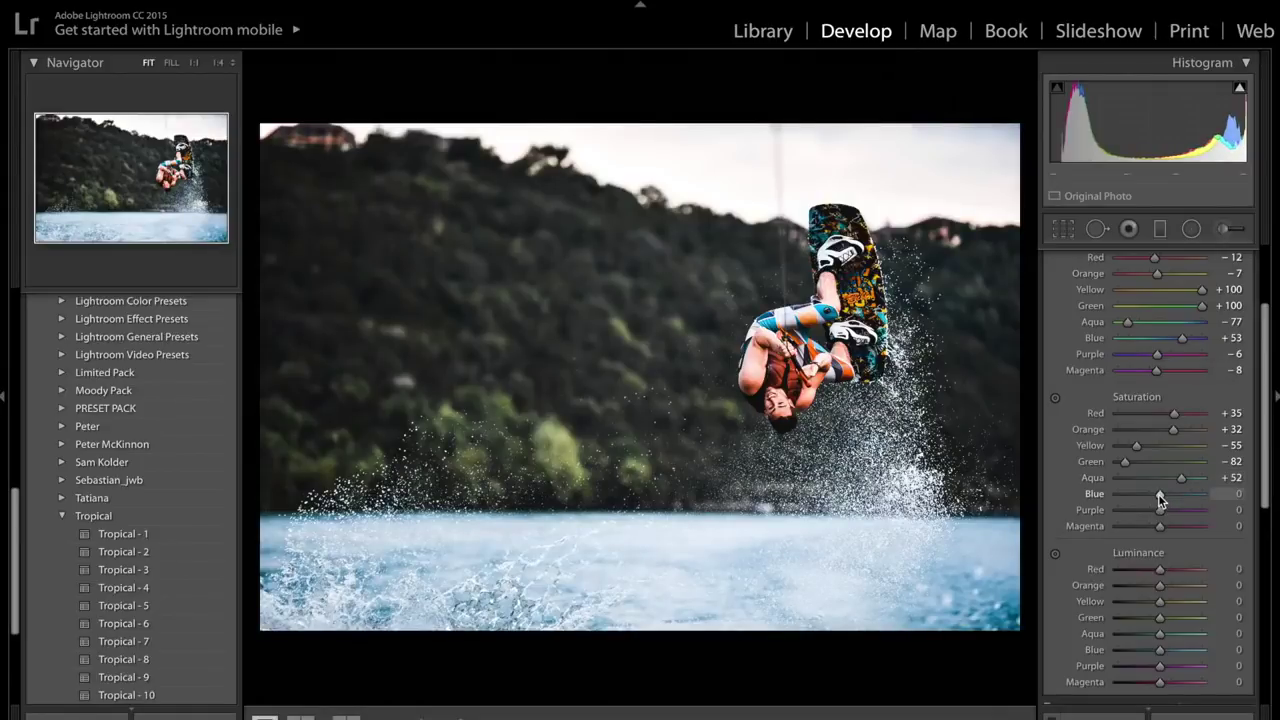
mouse_move(1159, 497)
mouse_down()
mouse_move(1183, 497)
mouse_move(1141, 500)
mouse_up()
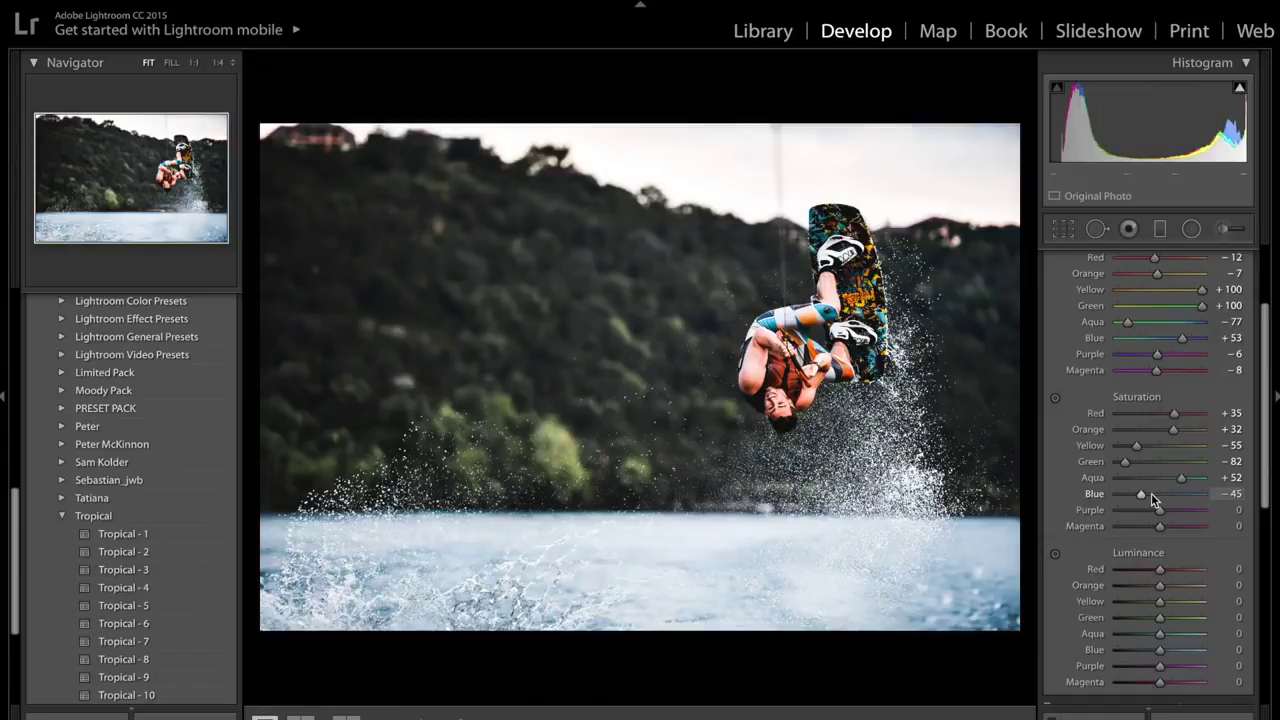
key(ctrl+z)
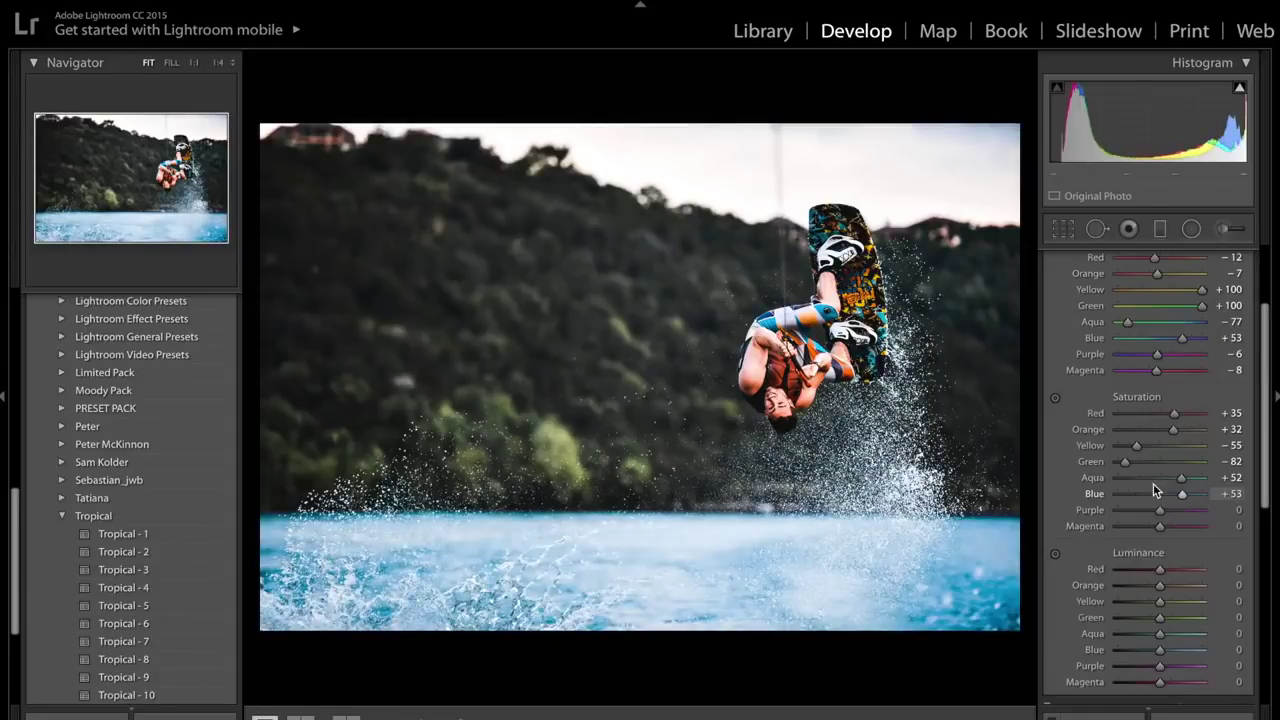
drag(1154, 484, 1141, 477)
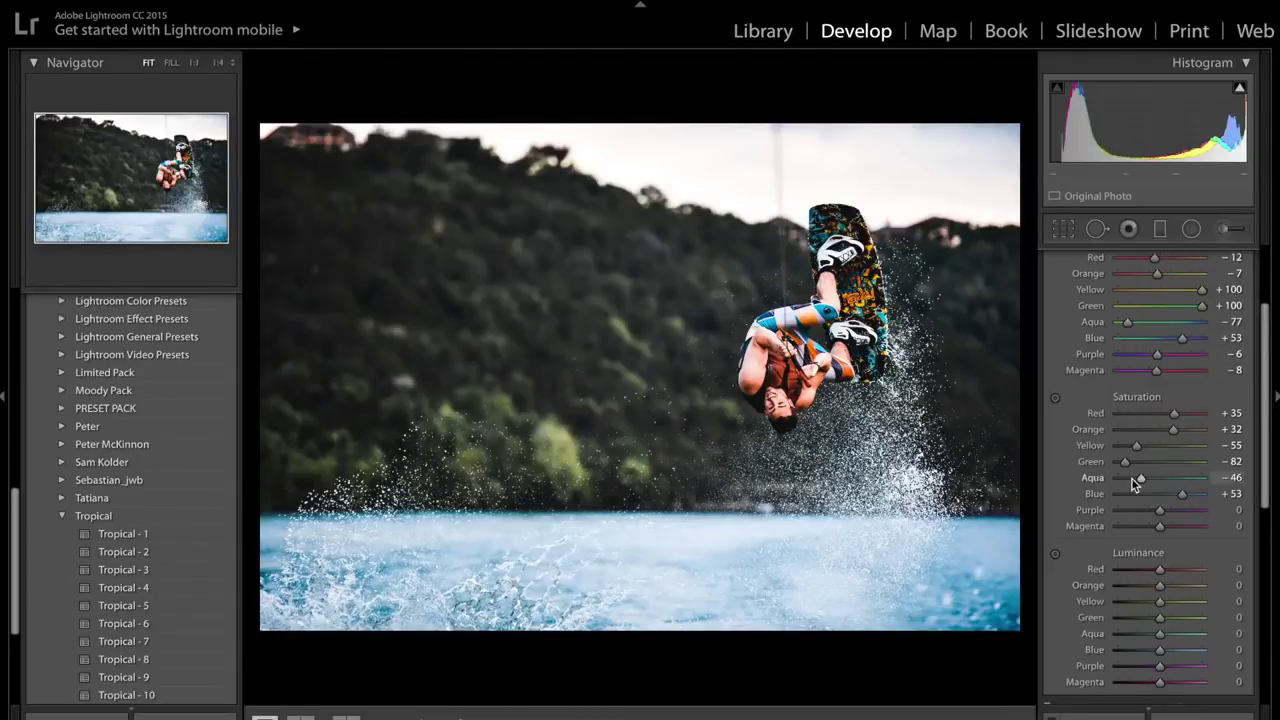
drag(1136, 484, 1125, 486)
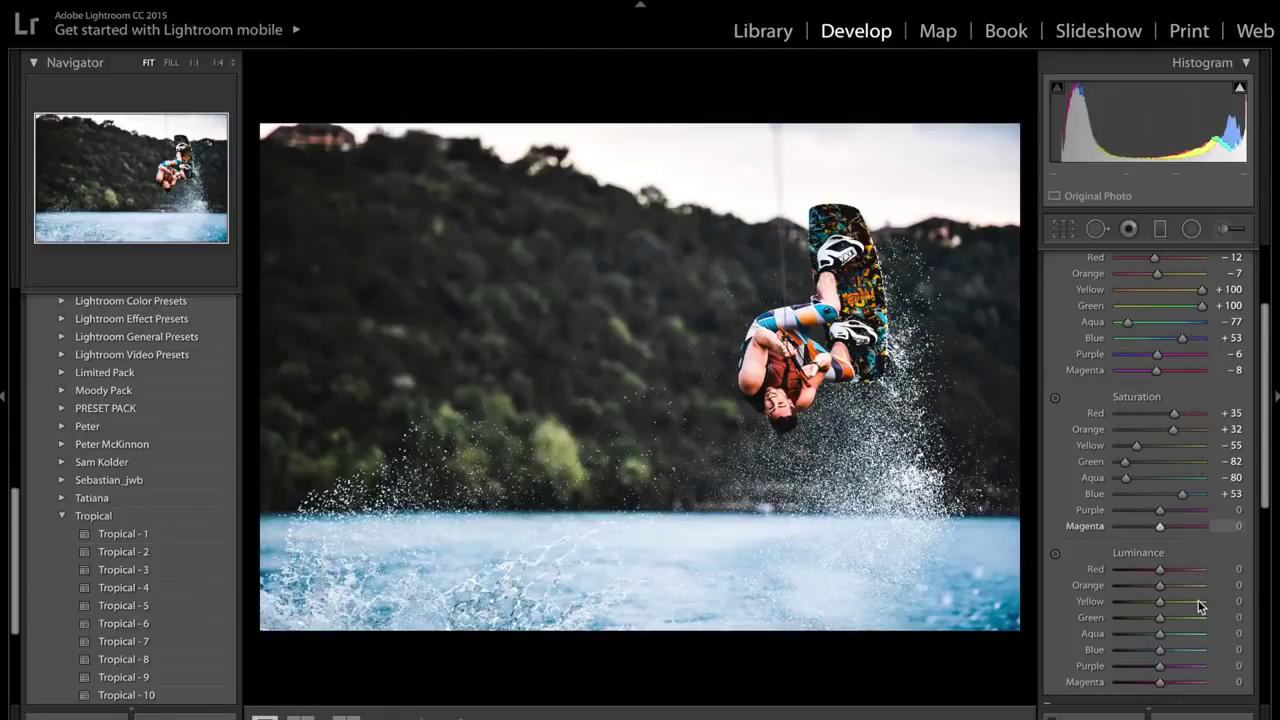
Set the HSL Luminance of Red to -50, Orange to -15, Yellow to +38, Green to +27, Aqua to +69 and Blue to -1
click(1135, 570)
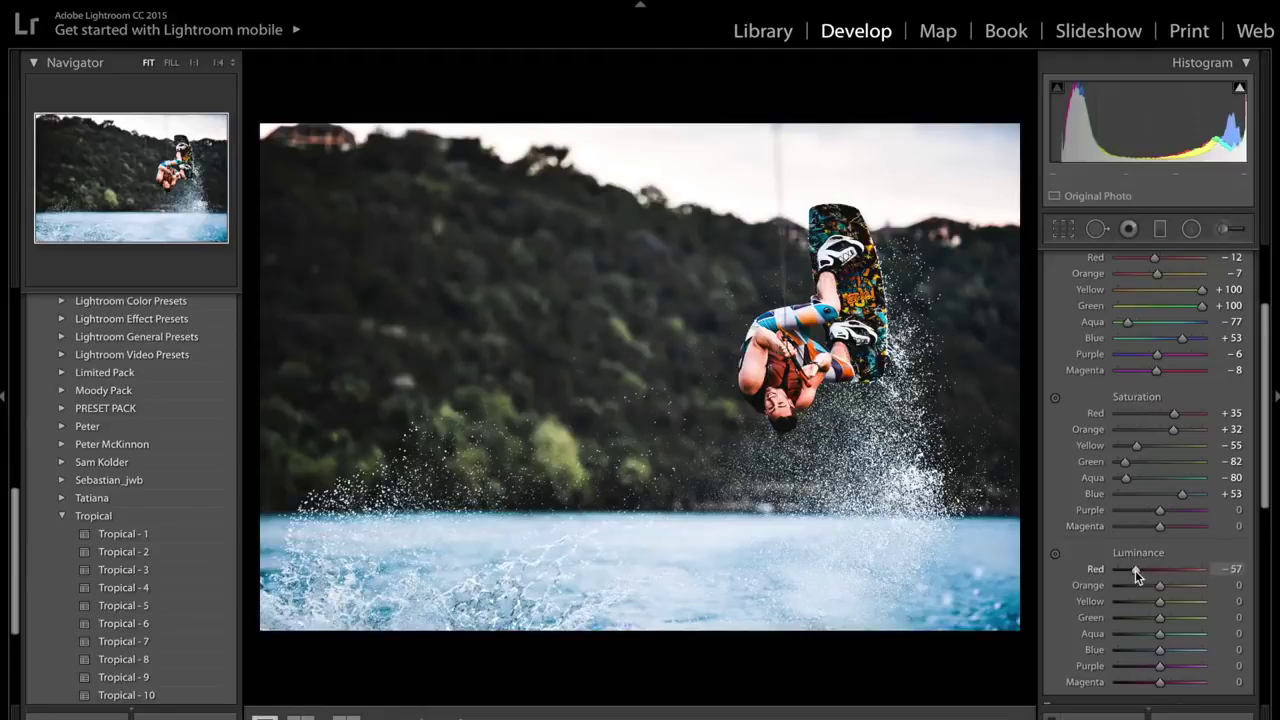
drag(1159, 585, 1156, 593)
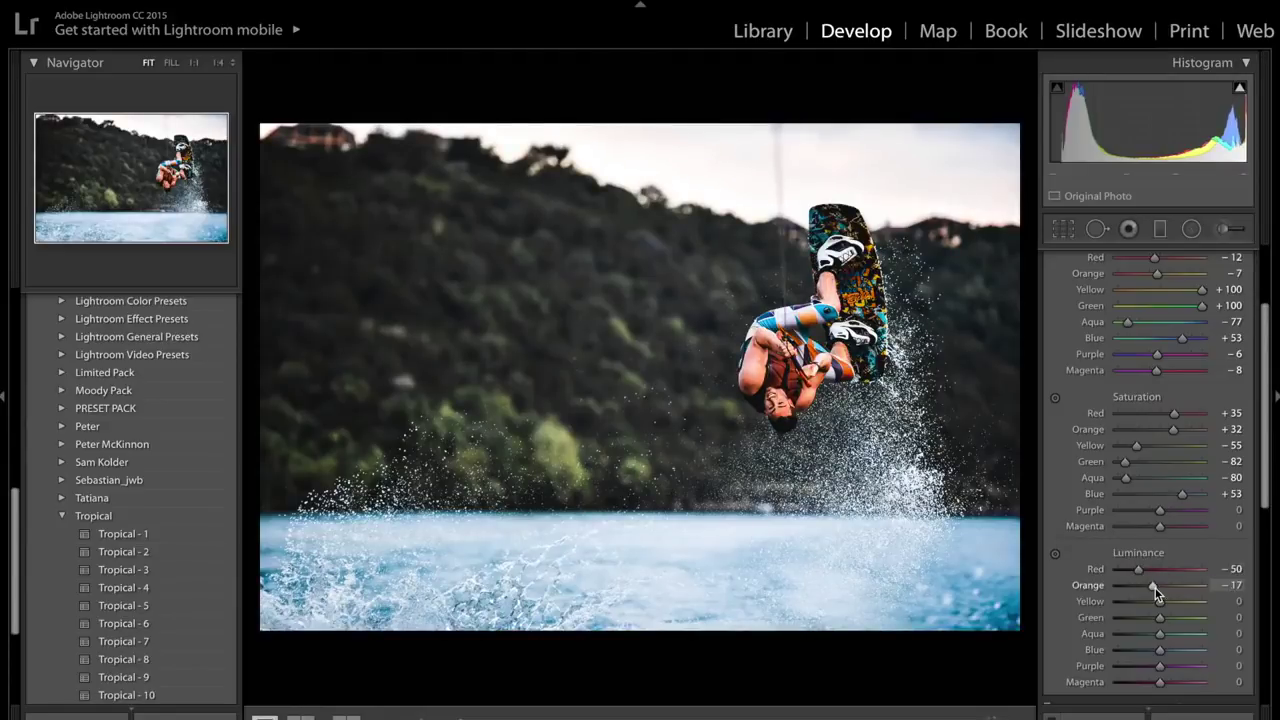
drag(1156, 593, 1158, 592)
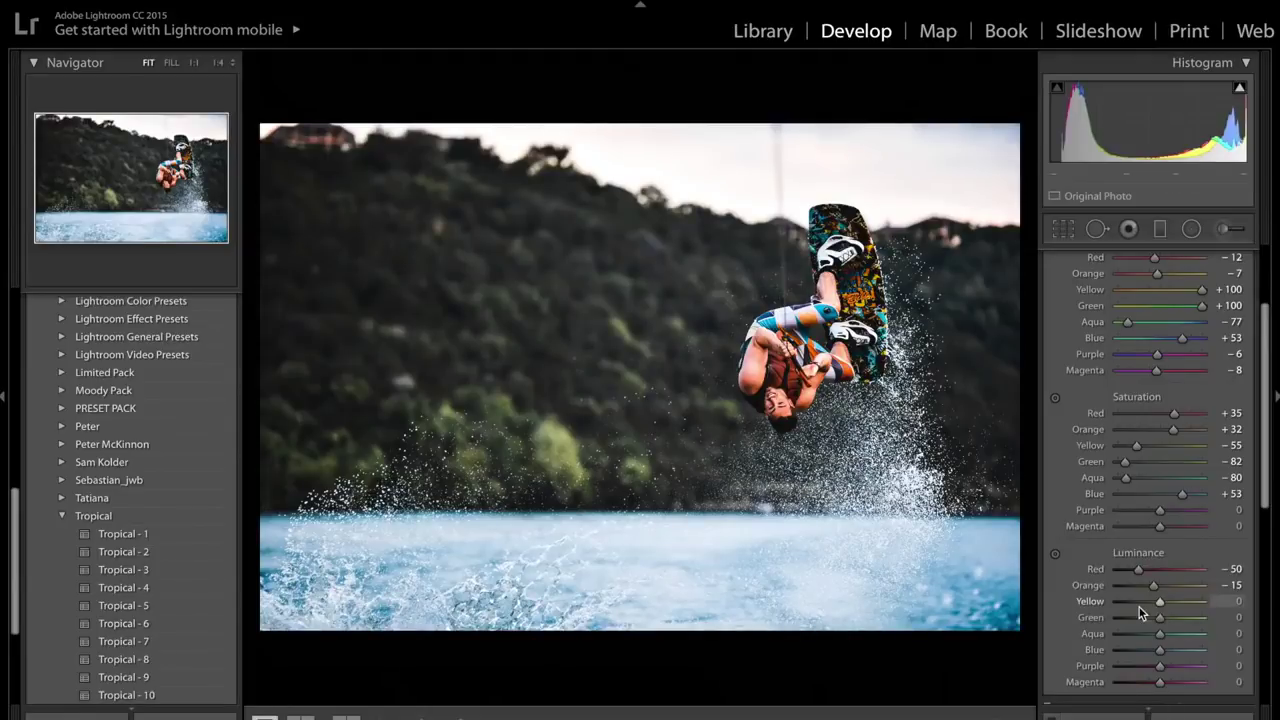
mouse_move(1159, 601)
mouse_down()
mouse_move(1176, 604)
mouse_move(1140, 621)
mouse_move(1191, 619)
mouse_move(1171, 619)
mouse_up()
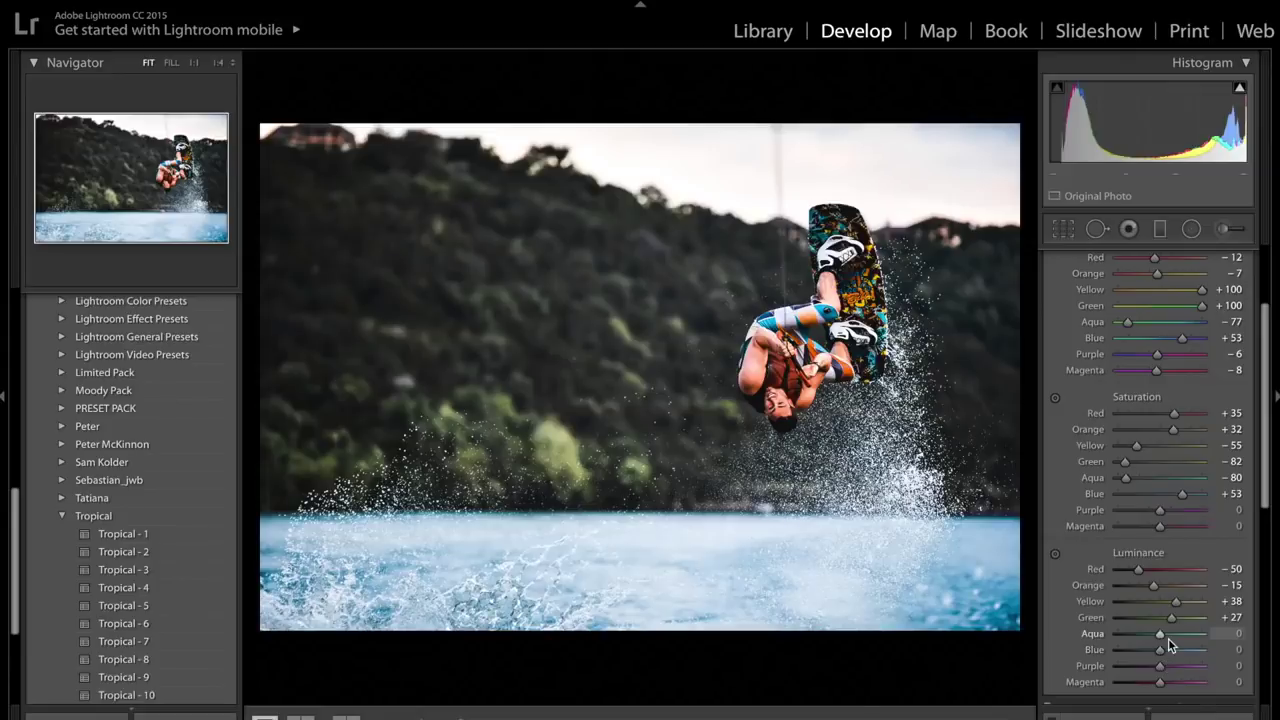
mouse_move(1168, 638)
mouse_down()
mouse_move(1178, 634)
mouse_move(1147, 634)
mouse_move(1152, 654)
mouse_move(1190, 636)
mouse_move(1159, 652)
mouse_up()
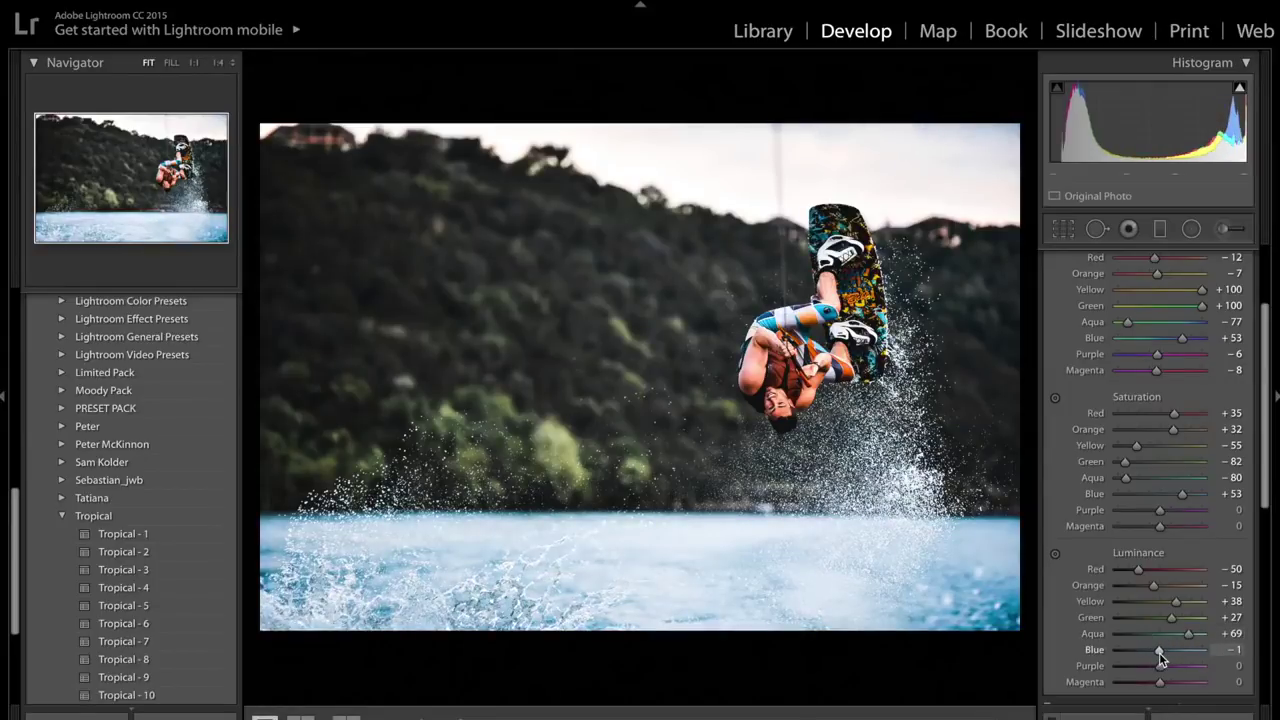
scroll(1159, 652, up, 1)
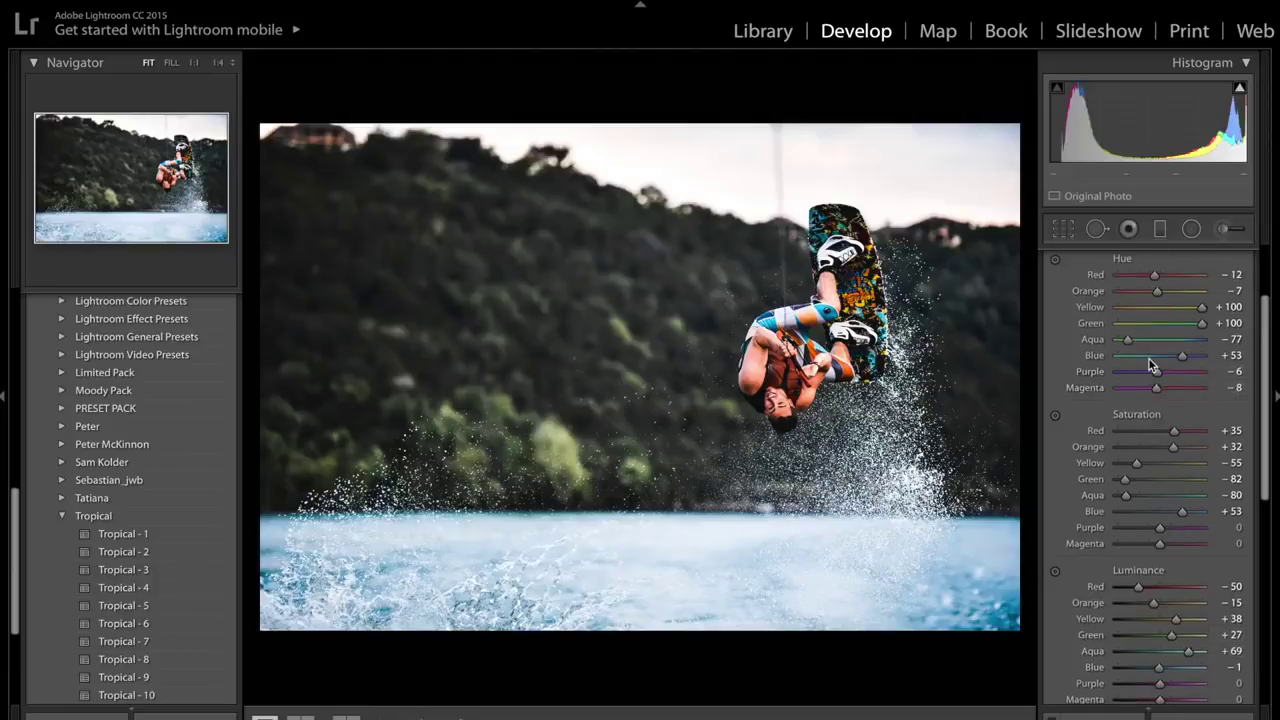
scroll(1155, 425, down, 4)
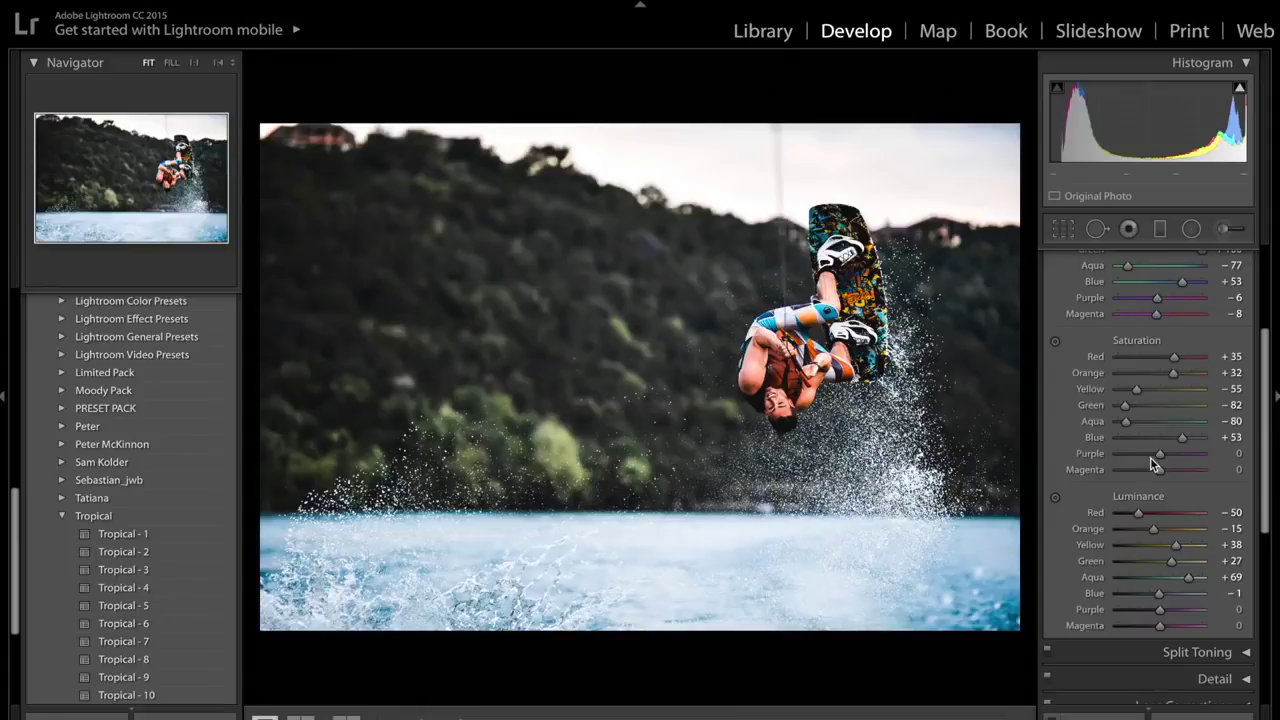
scroll(1150, 457, up, 10)
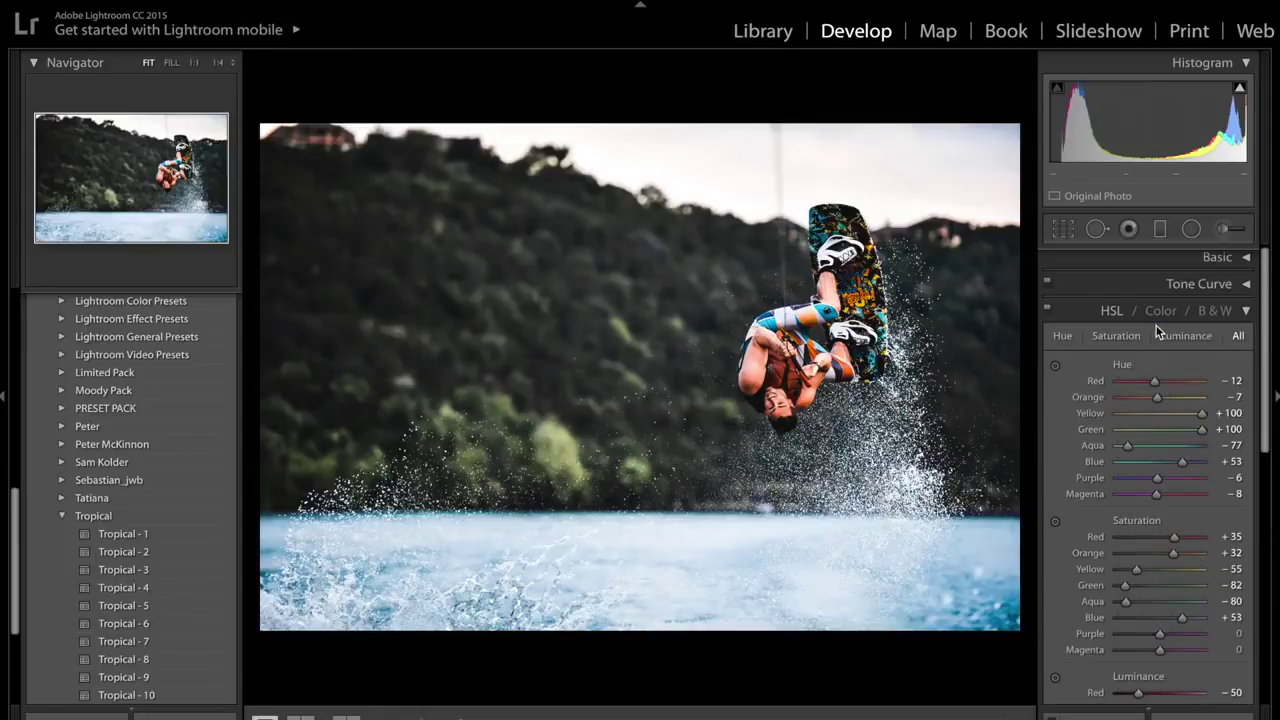
click(1246, 312)
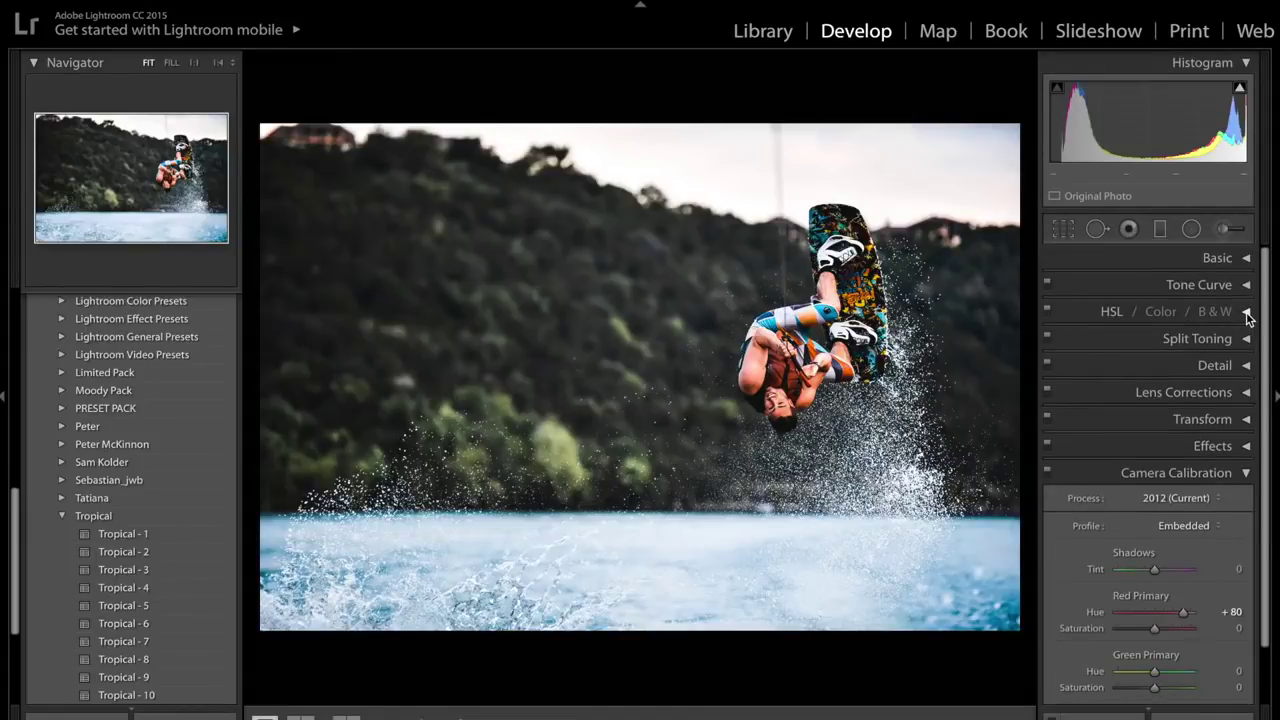
Set the Split Toning Highlights to Hue 360 and Saturation 9, and the Shadows to Hue 198 and Saturation 7
click(1245, 339)
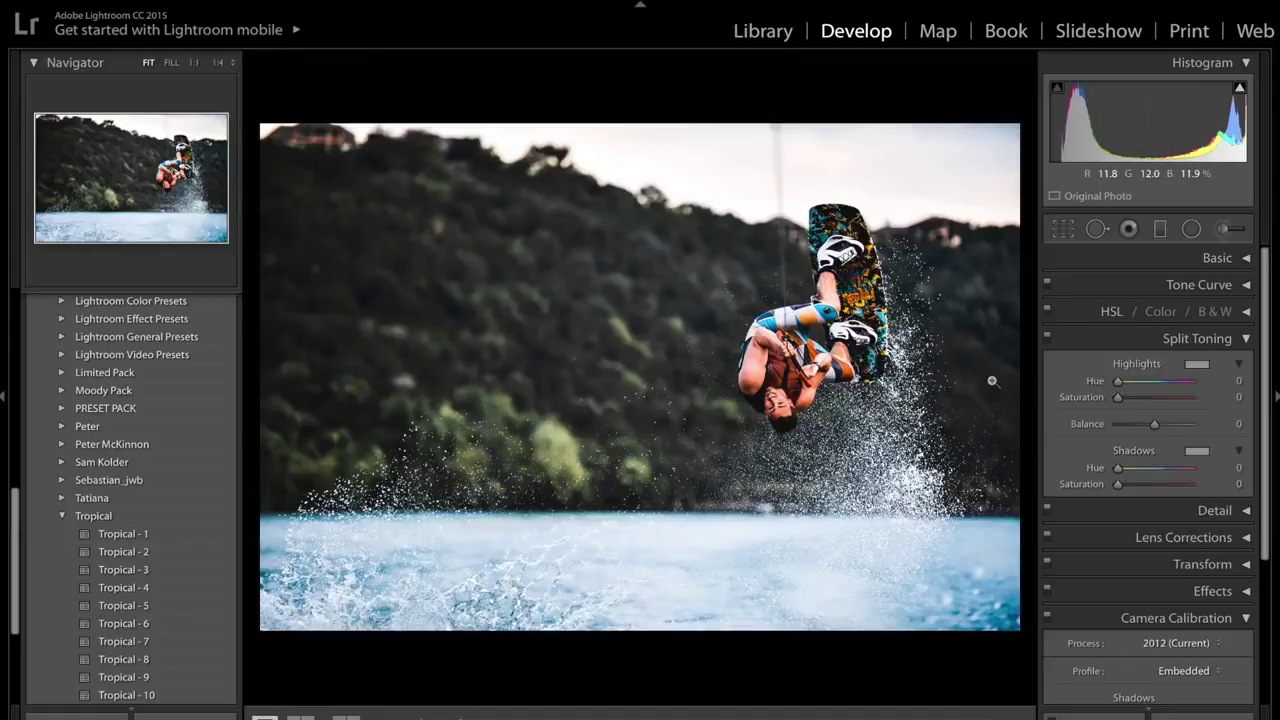
drag(993, 381, 1128, 397)
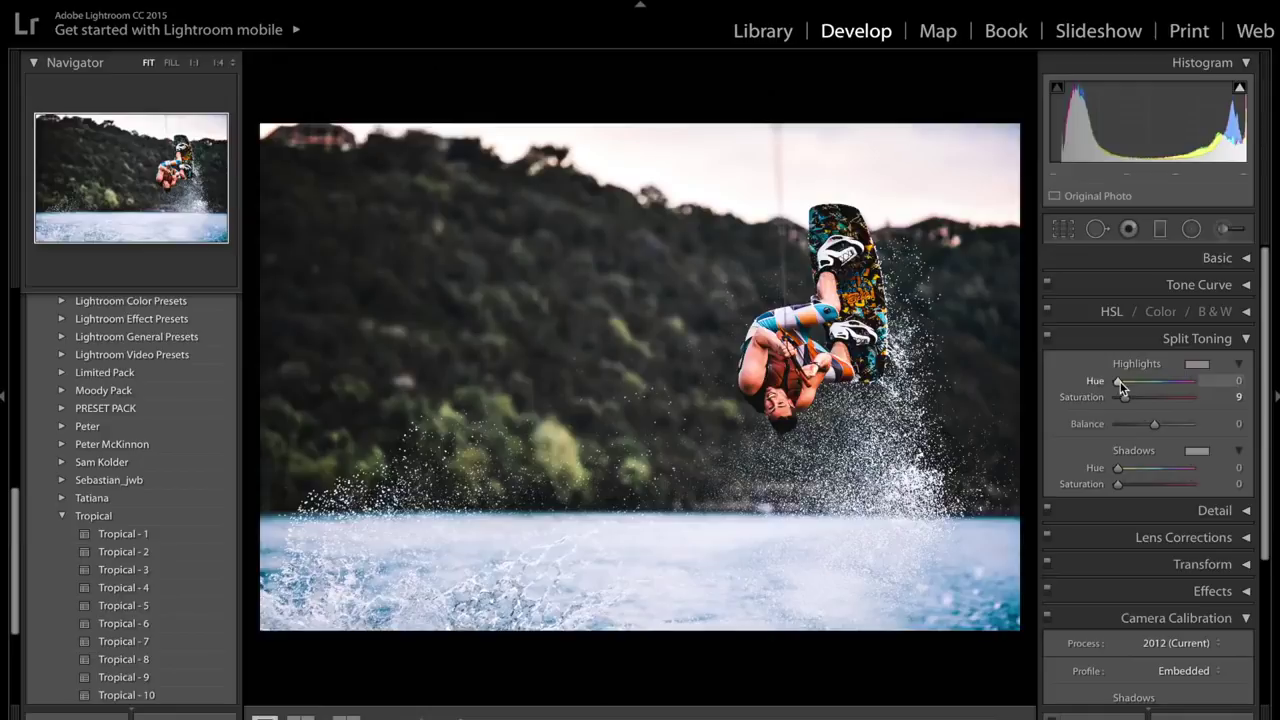
drag(1120, 381, 1210, 388)
drag(1116, 483, 1127, 485)
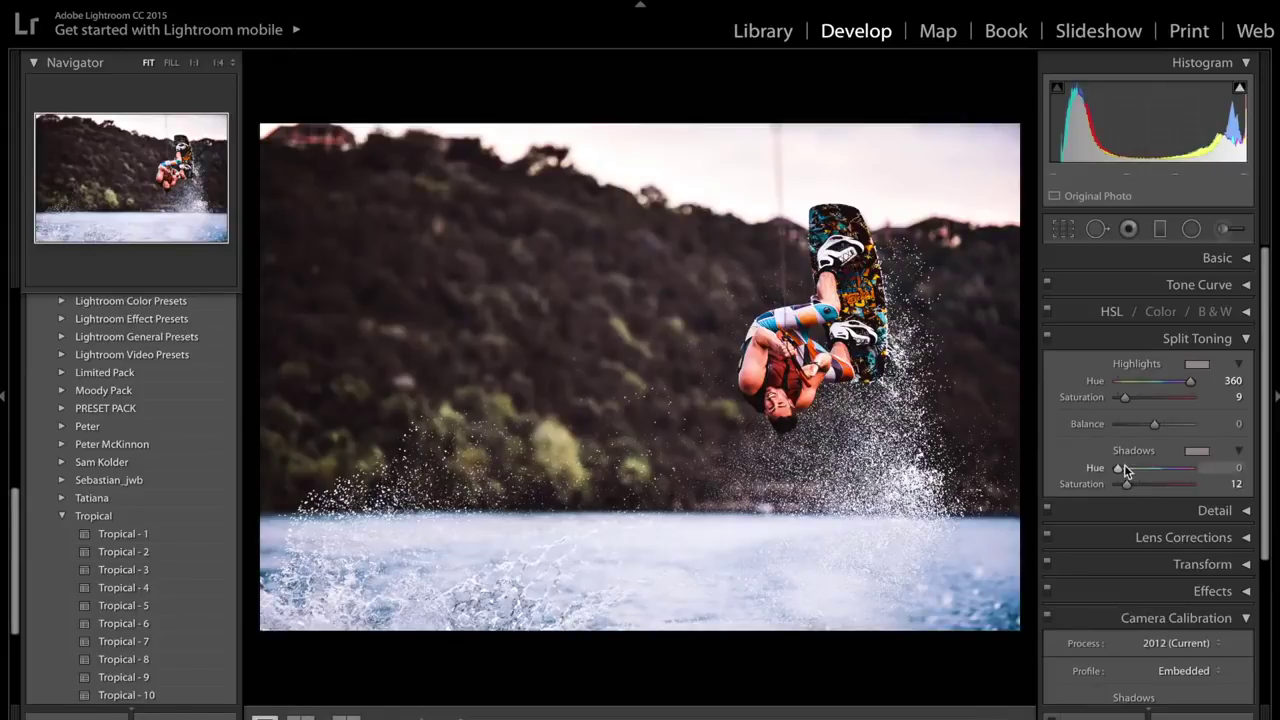
drag(1125, 470, 1155, 474)
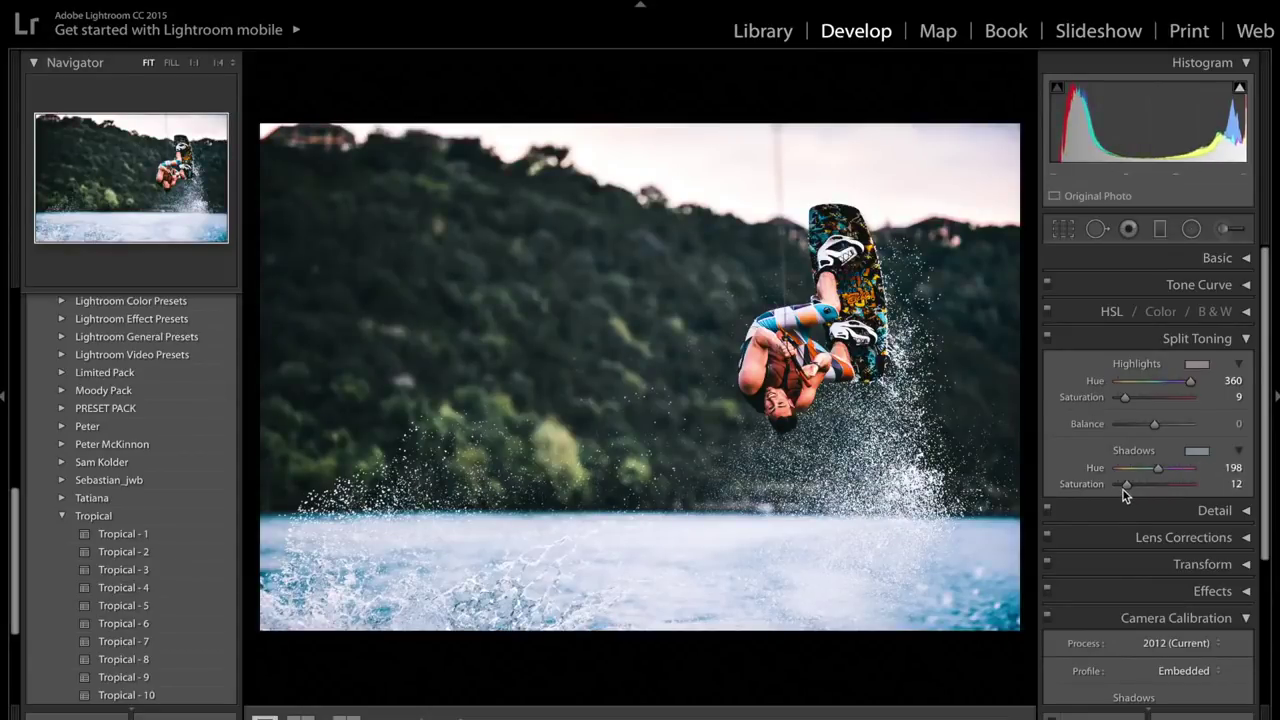
drag(1126, 491, 1121, 493)
Compare the photo with and without Split Toning, and the full edit against the unedited original
click(1047, 338)
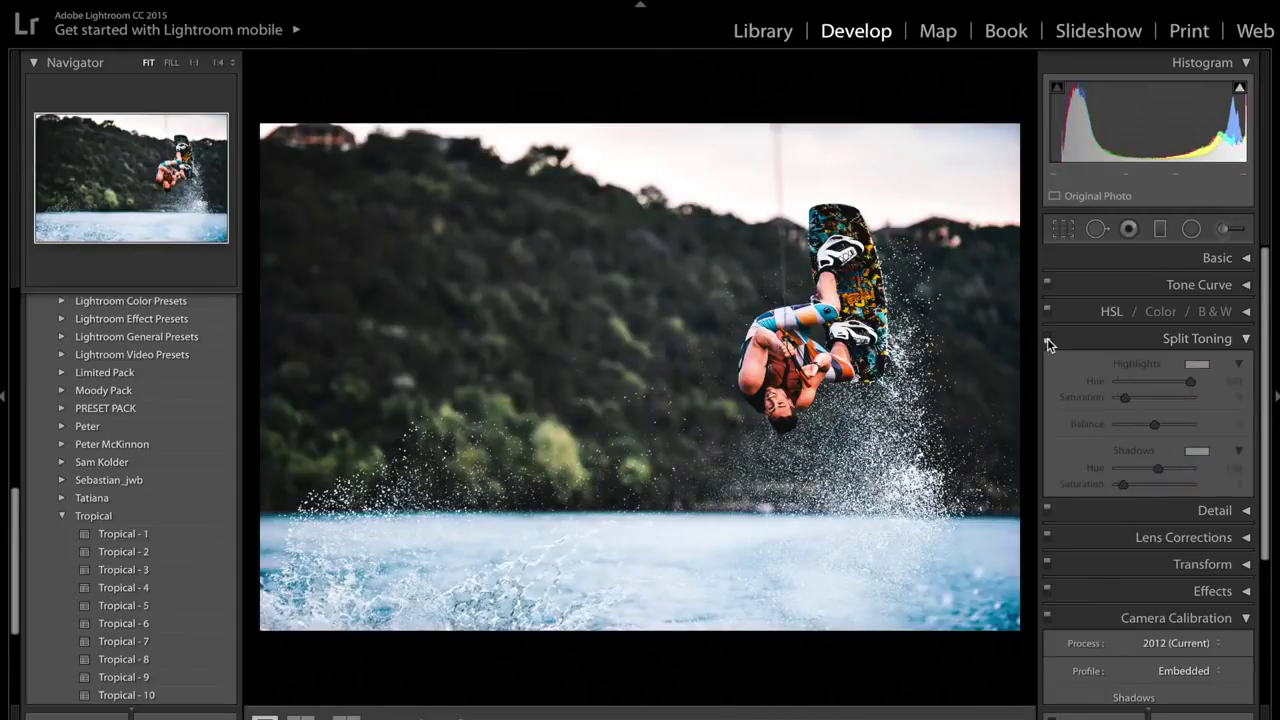
click(1047, 338)
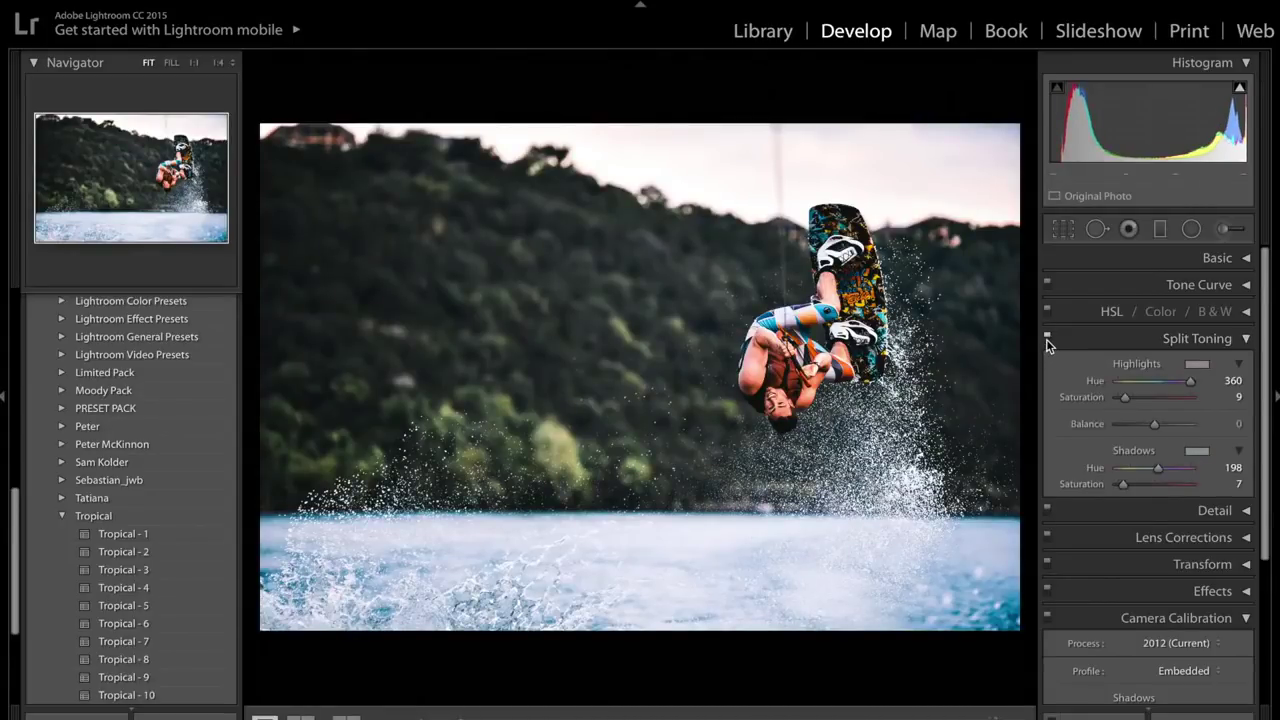
click(1115, 339)
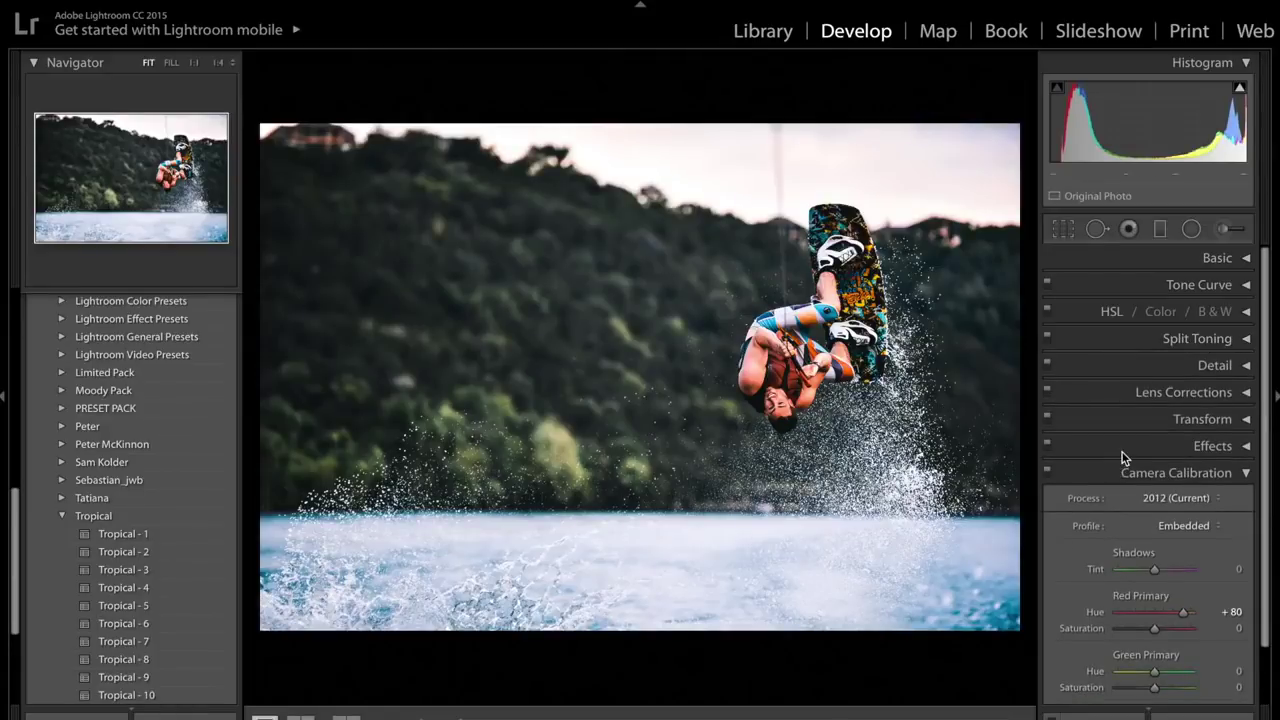
click(1167, 478)
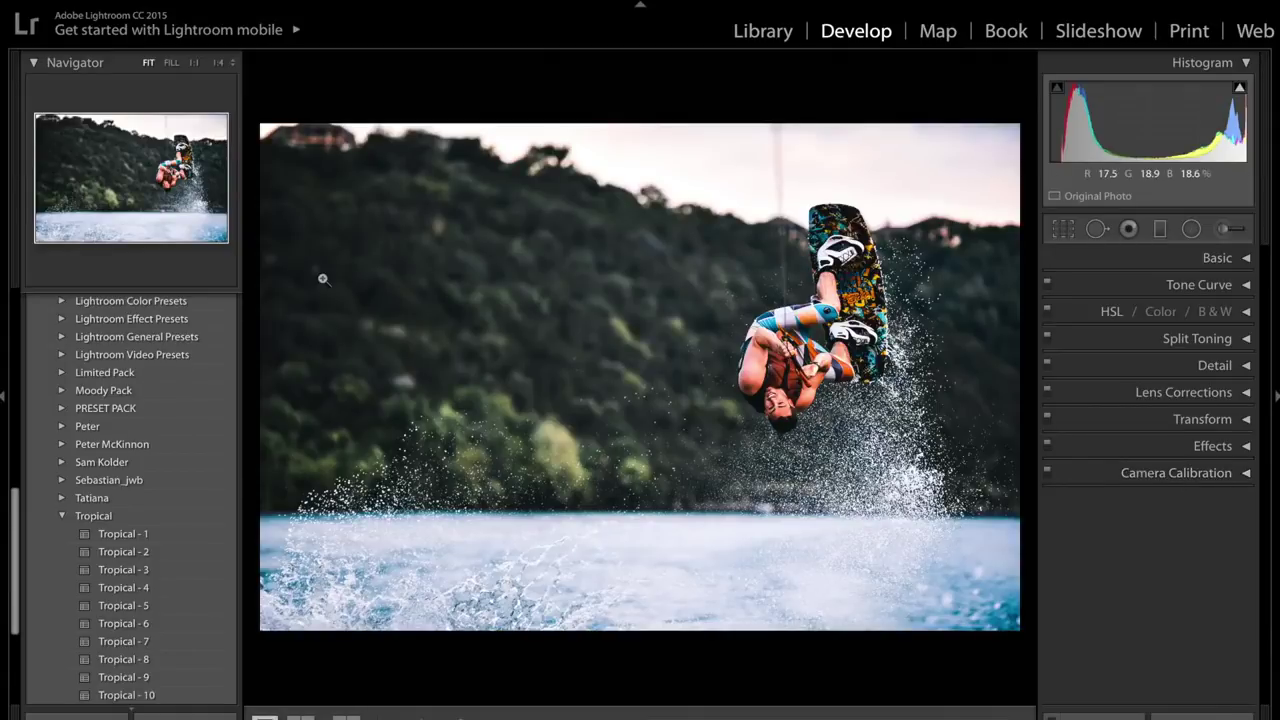
key(backslash)
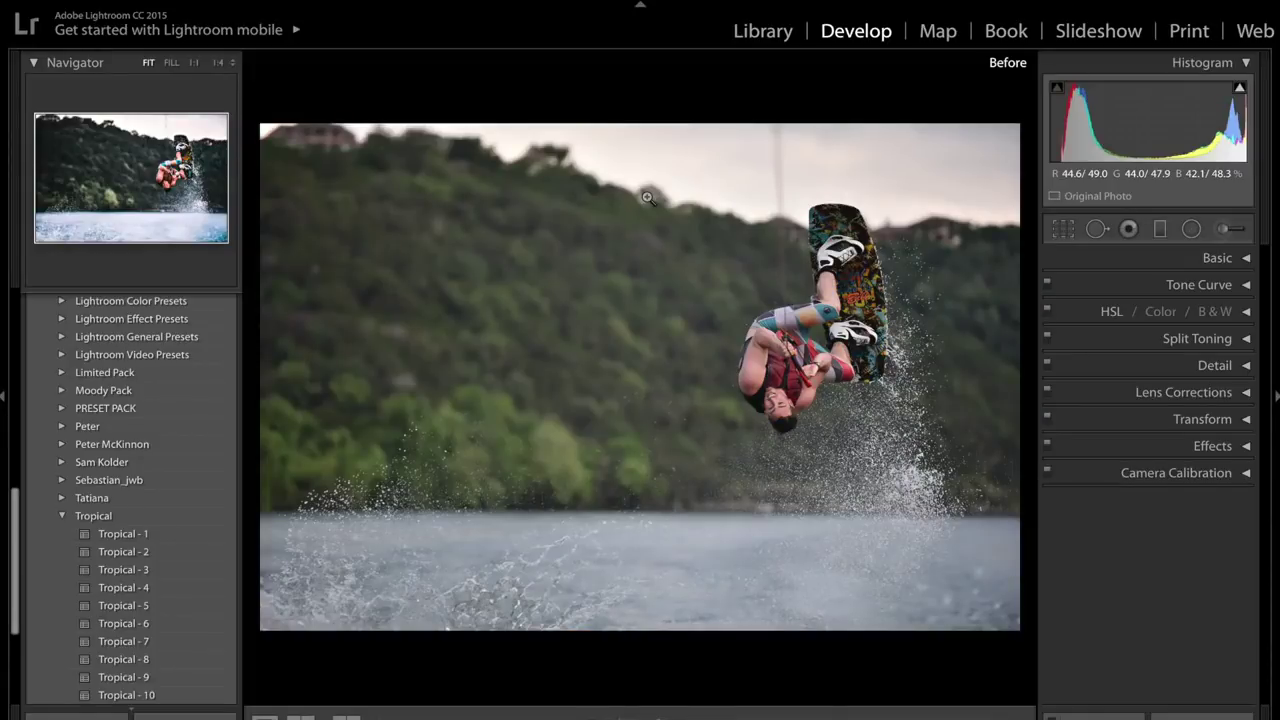
key(backslash)
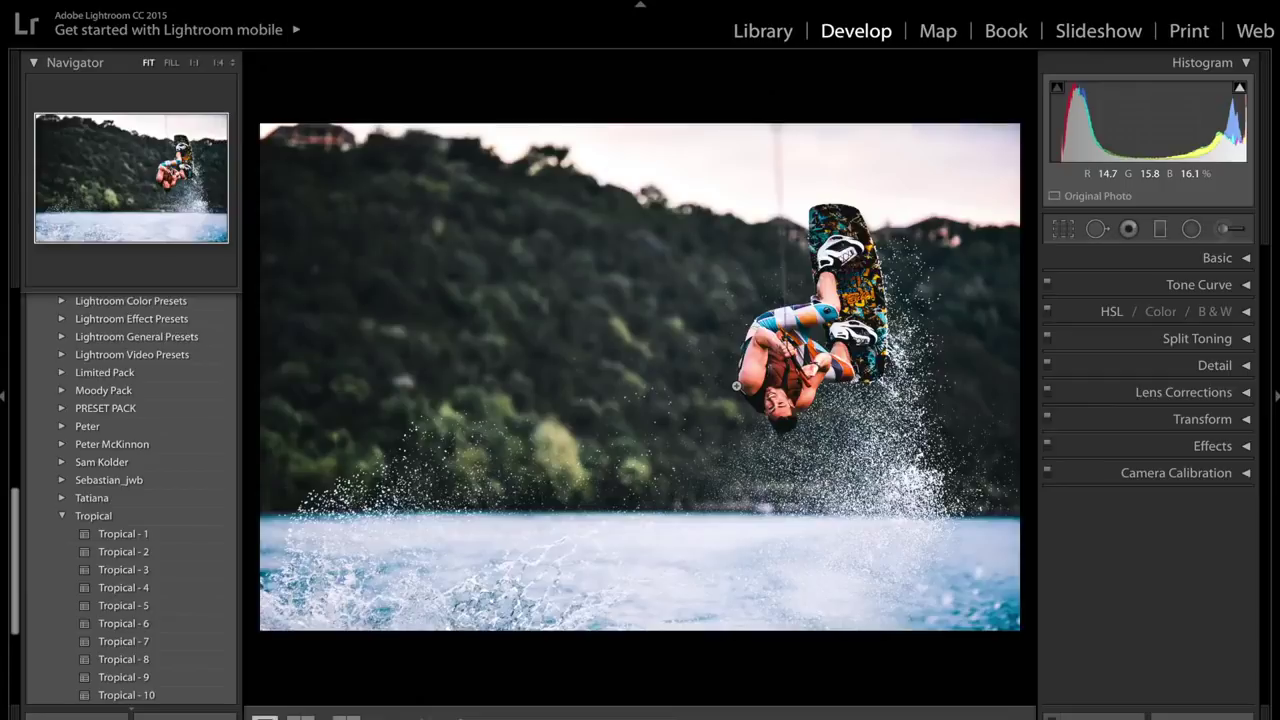
Add a slightly tilted graduated filter over the sky, reset its effect settings and set Highlights to -100
click(1160, 229)
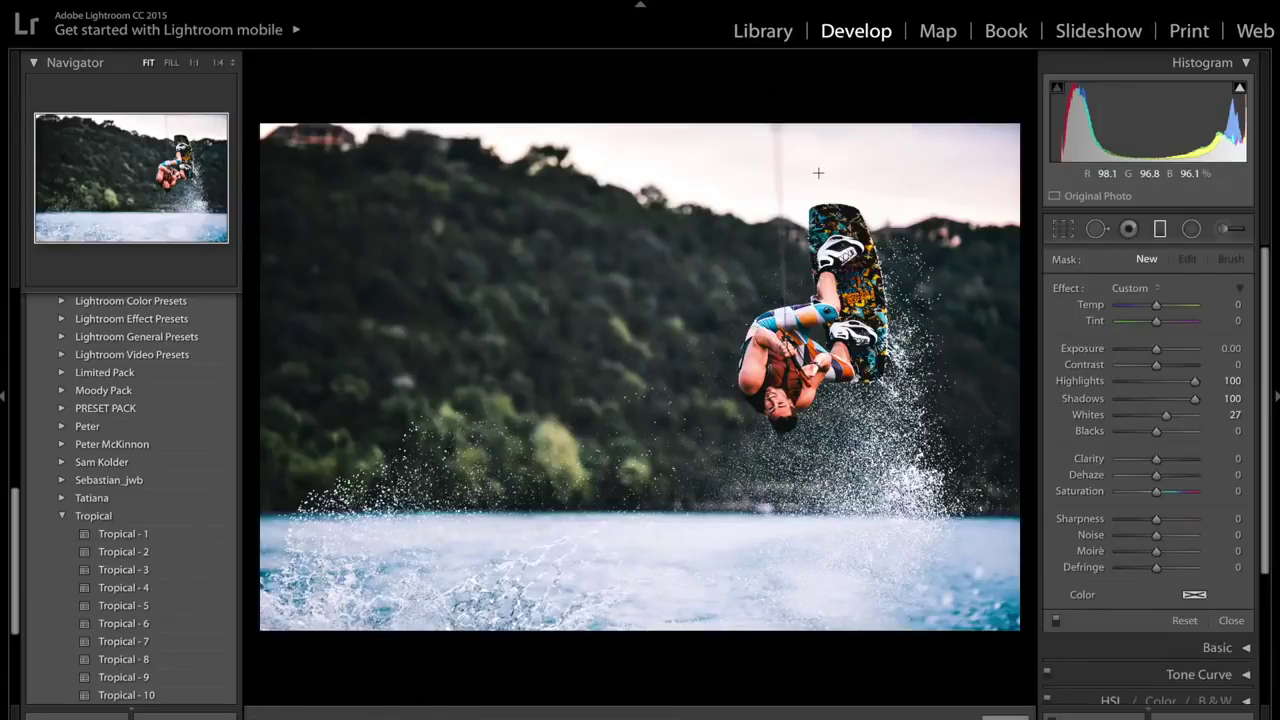
drag(818, 173, 778, 291)
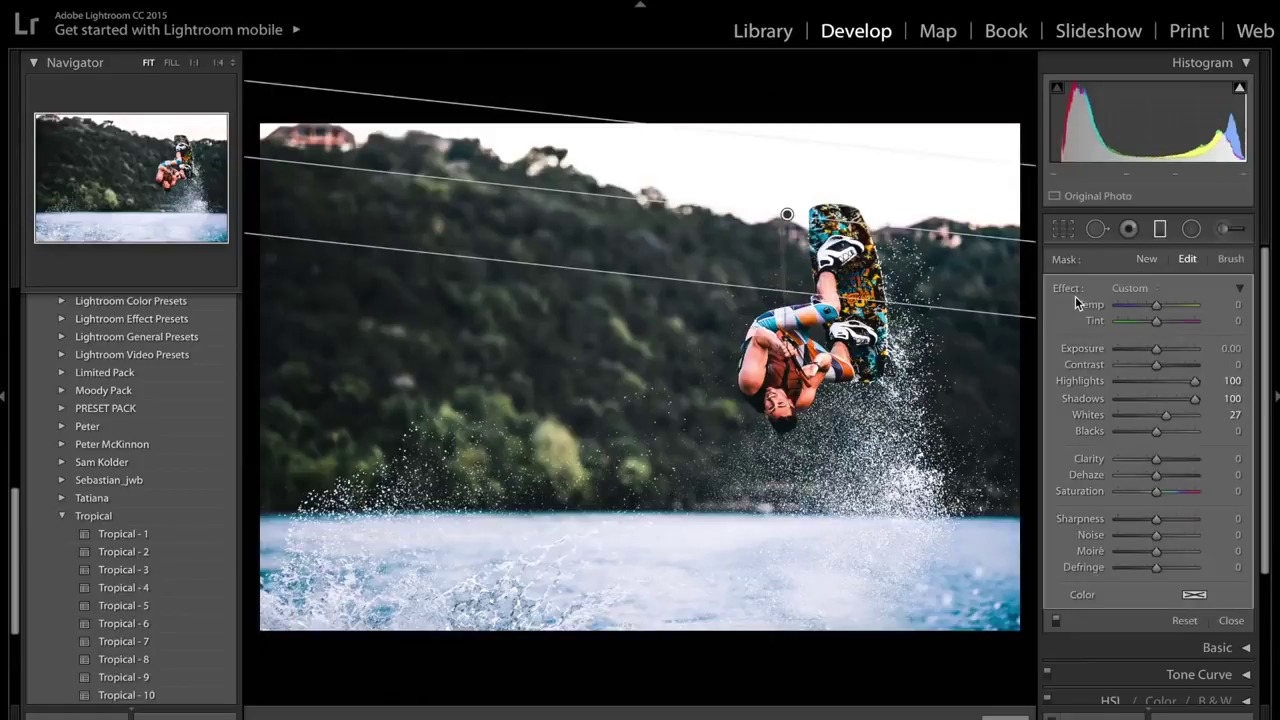
double_click(1074, 292)
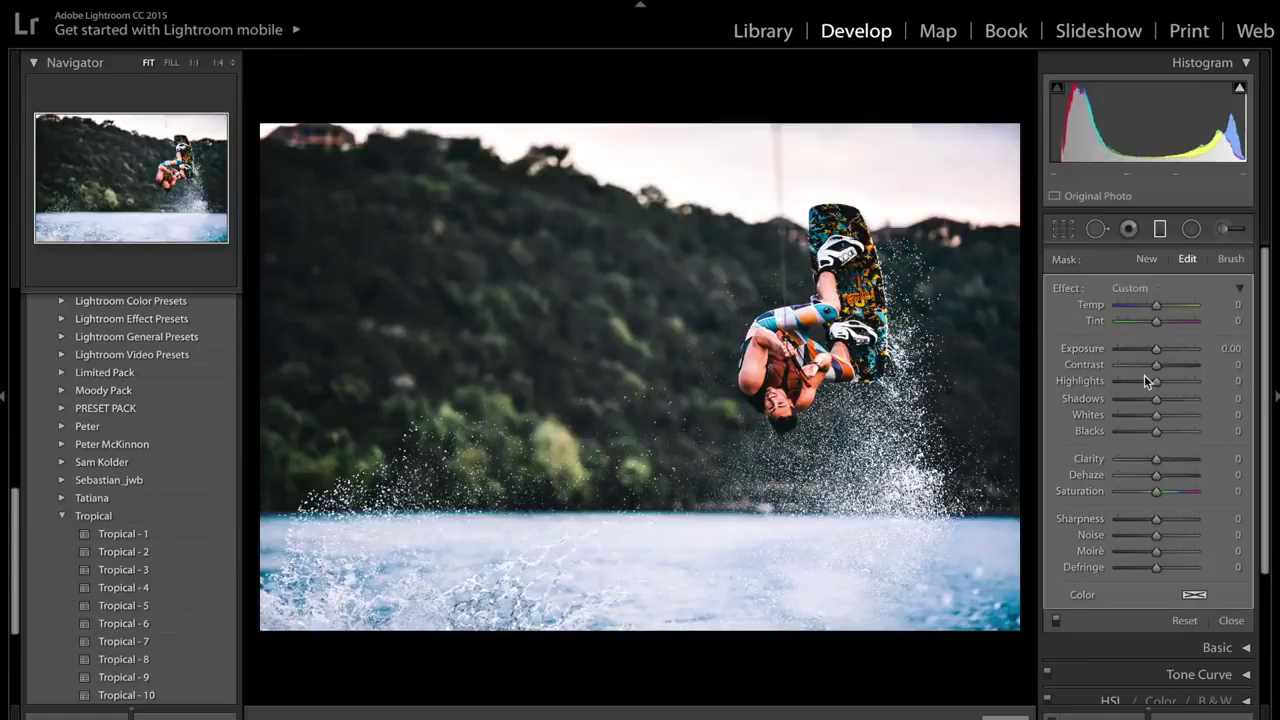
drag(1145, 379, 1086, 380)
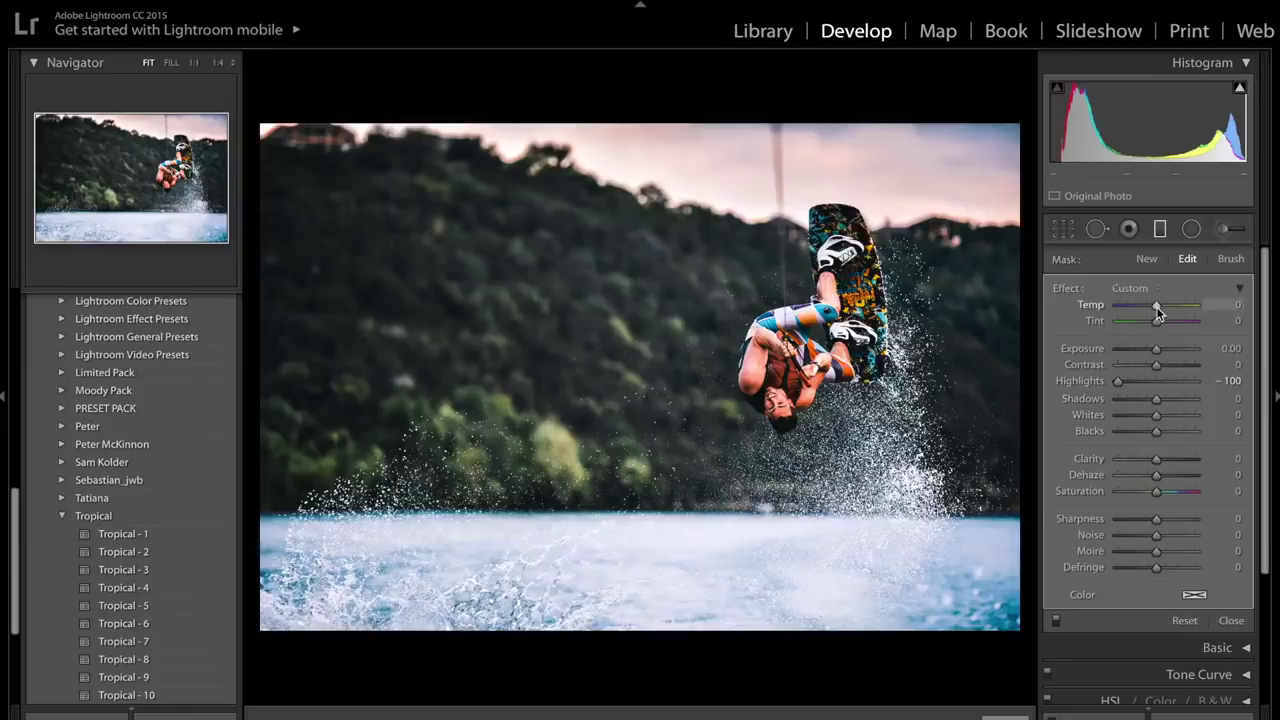
Try warming the sky in the graduated filter with Temp 10 and Tint 12
drag(1157, 308, 1173, 322)
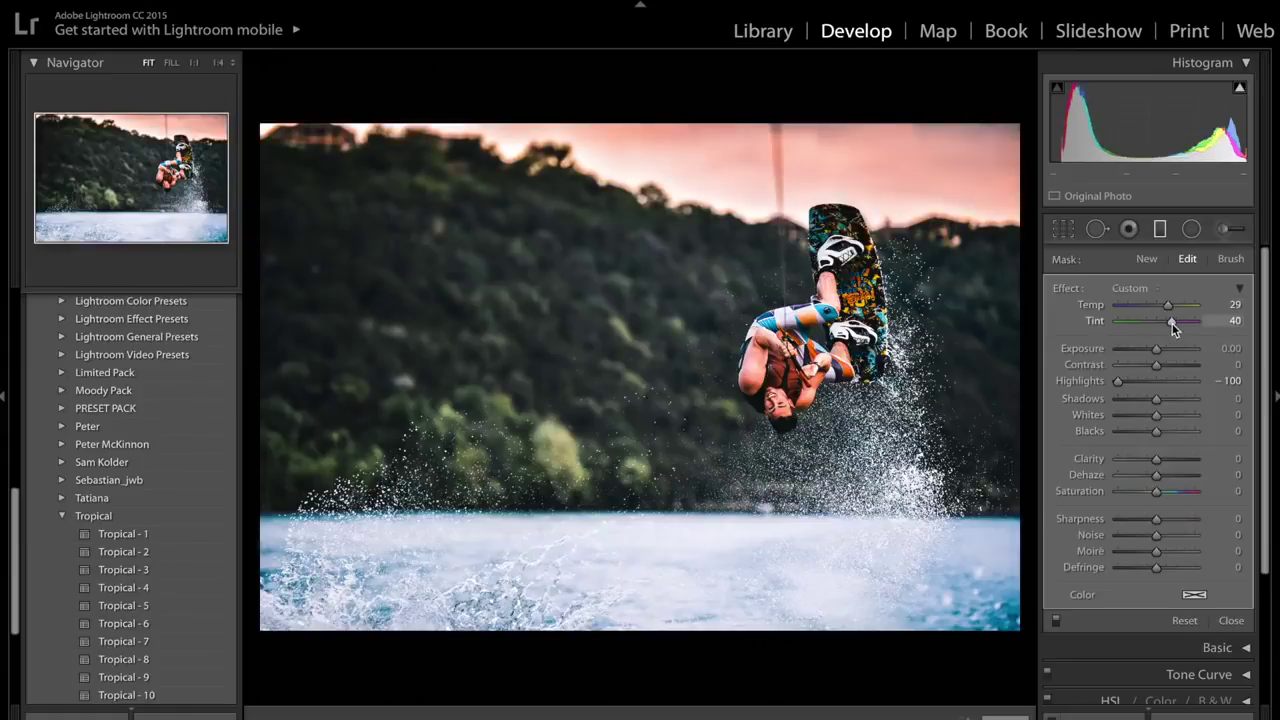
double_click(1094, 305)
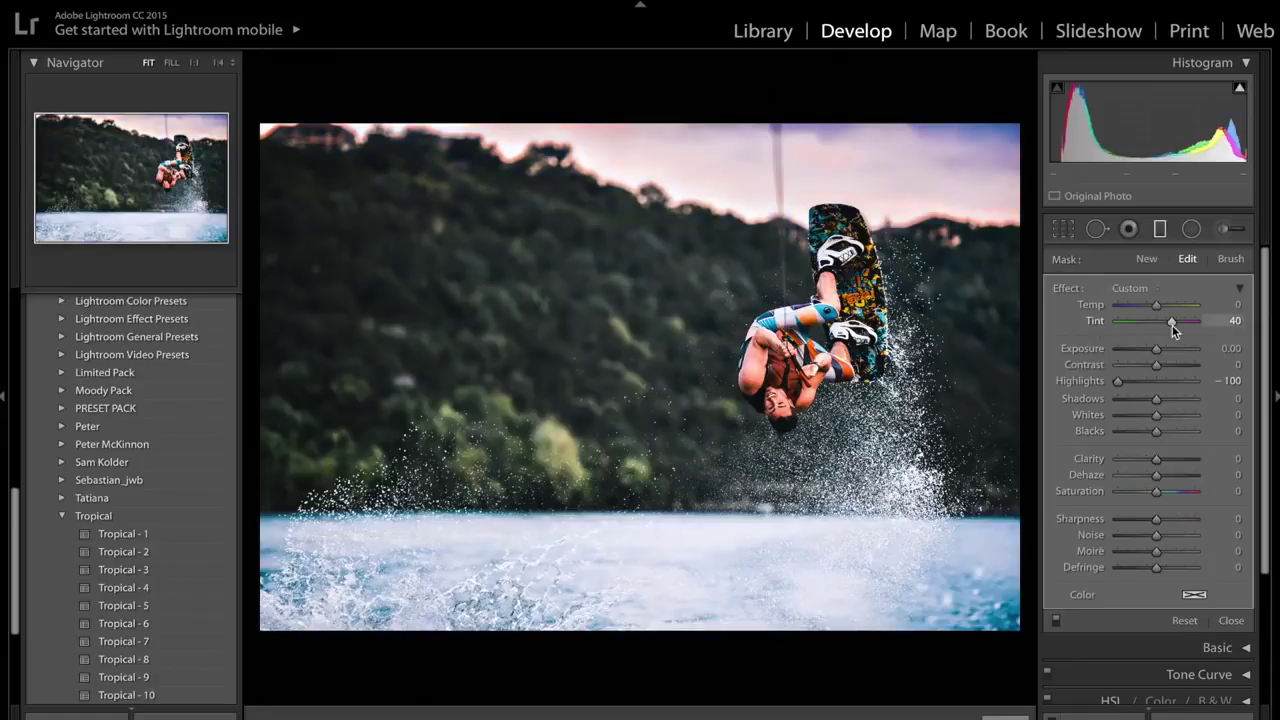
drag(1173, 330, 1160, 310)
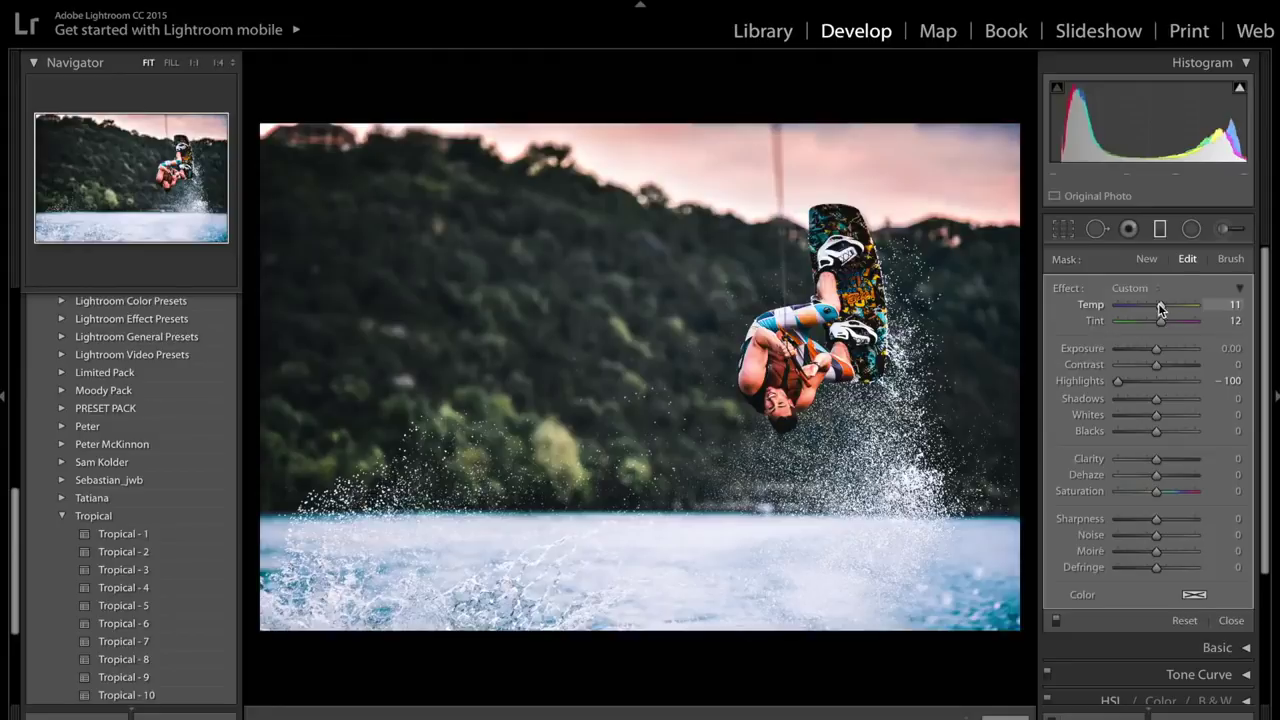
Set the graduated filter's Saturation to -45 and reset its Temp and Tint to 0
drag(1156, 491, 1139, 491)
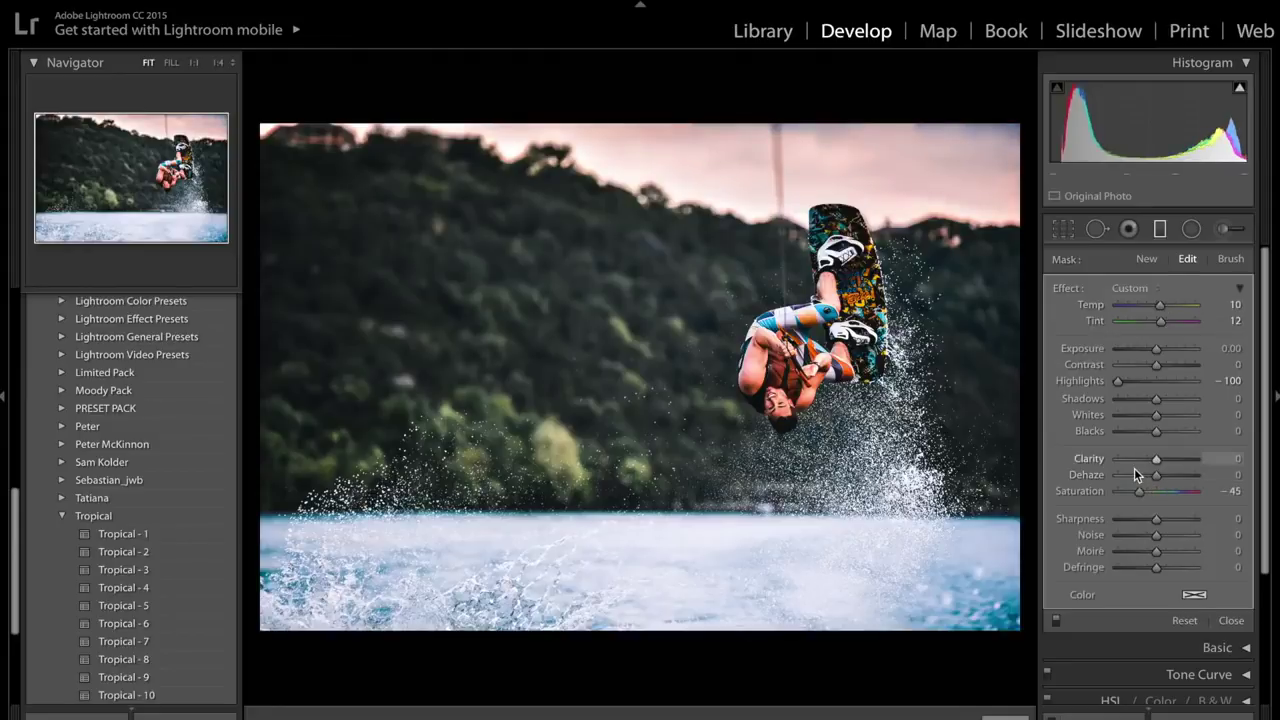
double_click(1091, 305)
double_click(1095, 320)
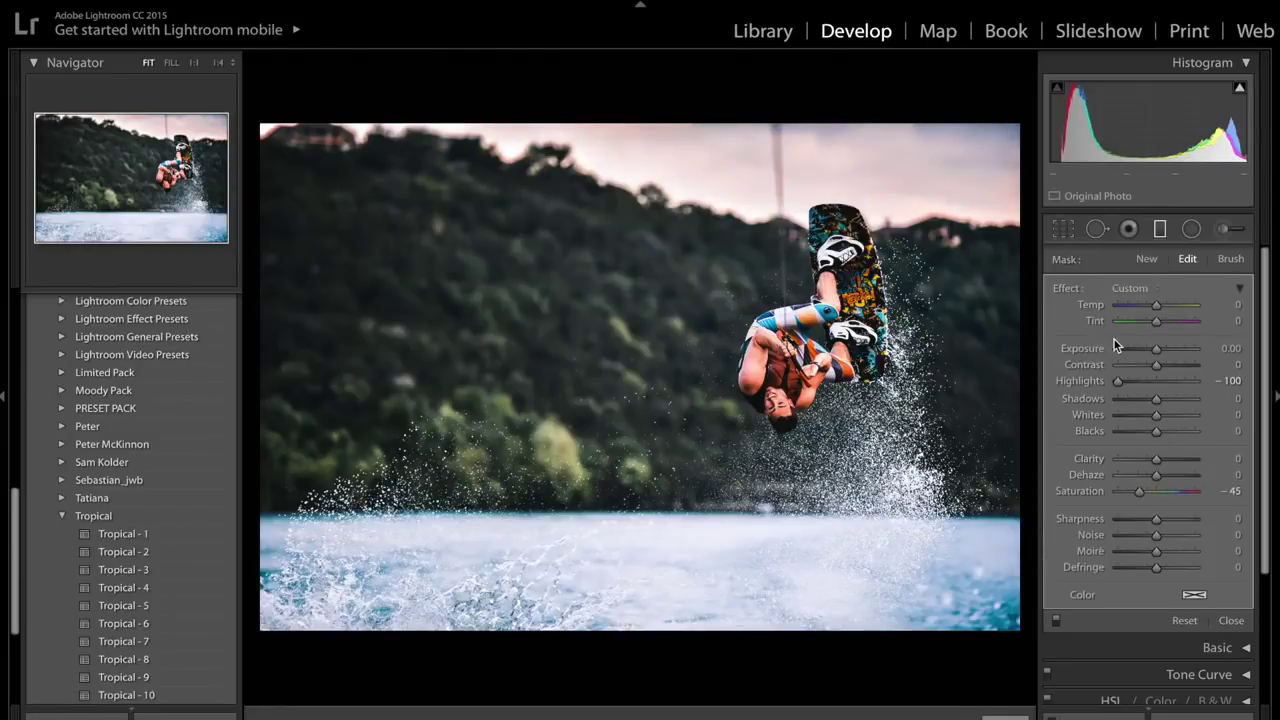
Undo and repeat the graduated filter's Temp and Tint resets to compare the sky's colour
key(ctrl+z)
key(ctrl+z)
double_click(1096, 318)
double_click(1089, 305)
key(ctrl+z)
key(ctrl+z)
double_click(1093, 320)
double_click(1089, 305)
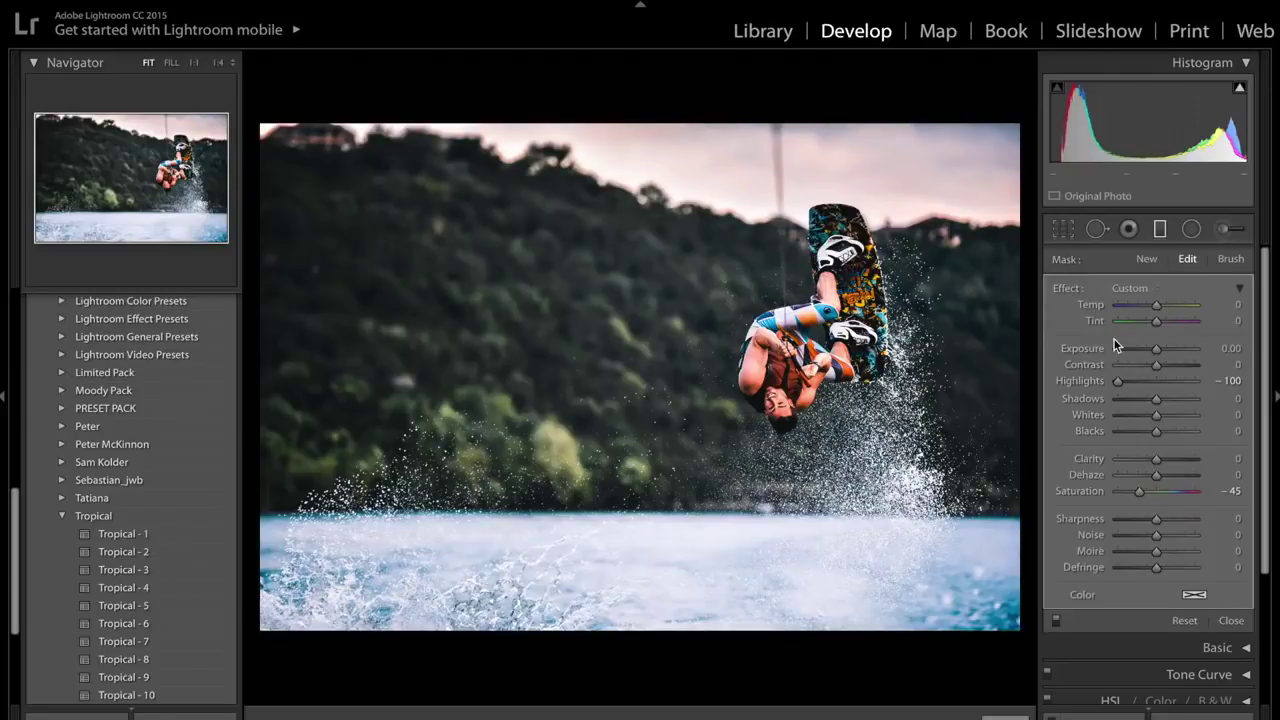